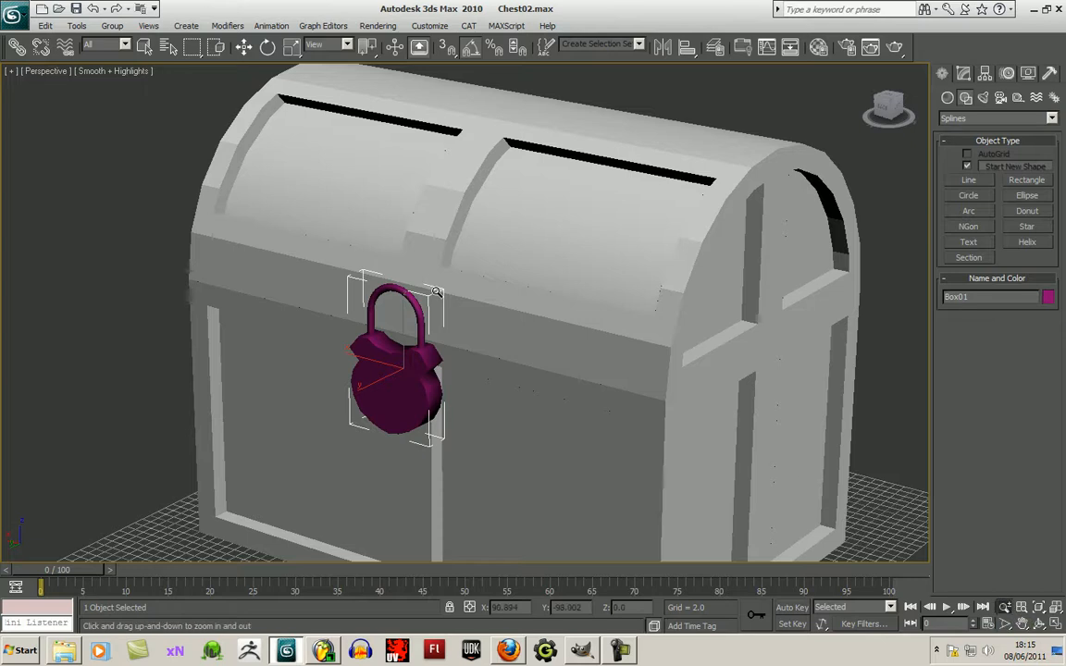
# Lower the padlock to a Z position of about 38.5 and shift it along Y toward the chest's face.
pyautogui.click(1008, 625)
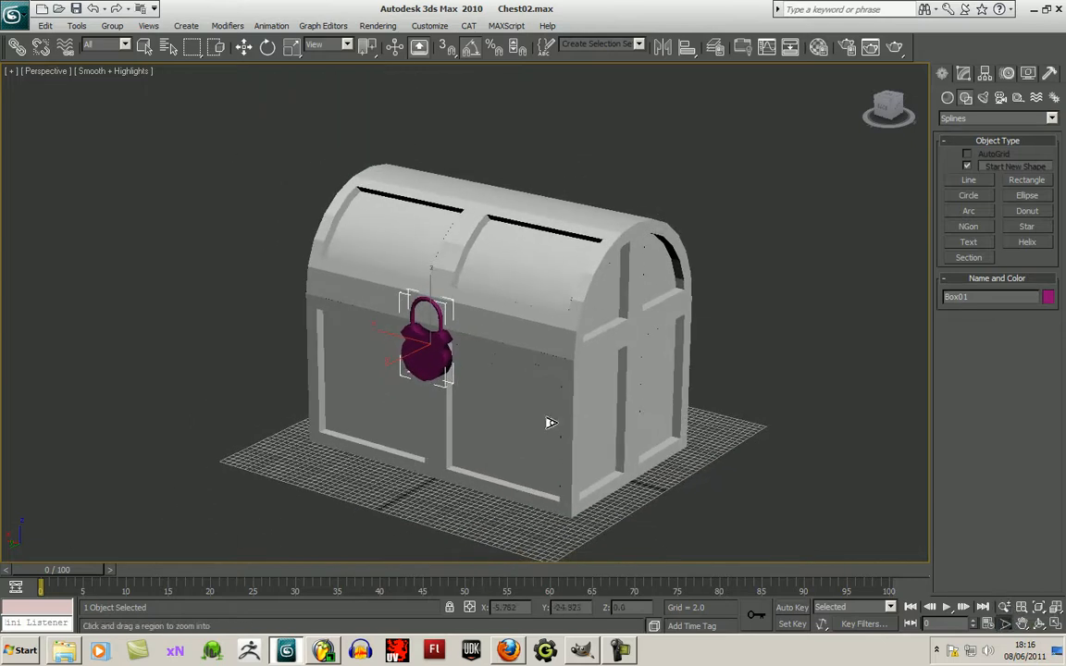
pyautogui.moveTo(448, 370); pyautogui.dragTo(501, 280)
pyautogui.moveTo(501, 281); pyautogui.dragTo(515, 369)
pyautogui.click(1038, 625)
pyautogui.moveTo(472, 462); pyautogui.dragTo(536, 379)
pyautogui.click(243, 47)
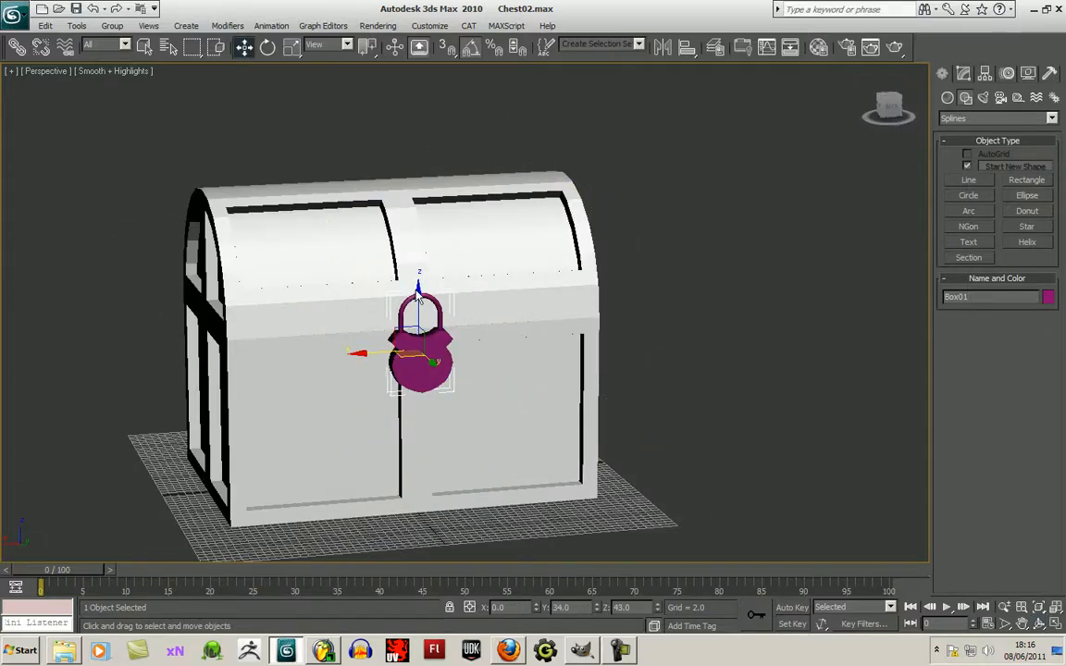
pyautogui.moveTo(419, 290); pyautogui.dragTo(426, 309)
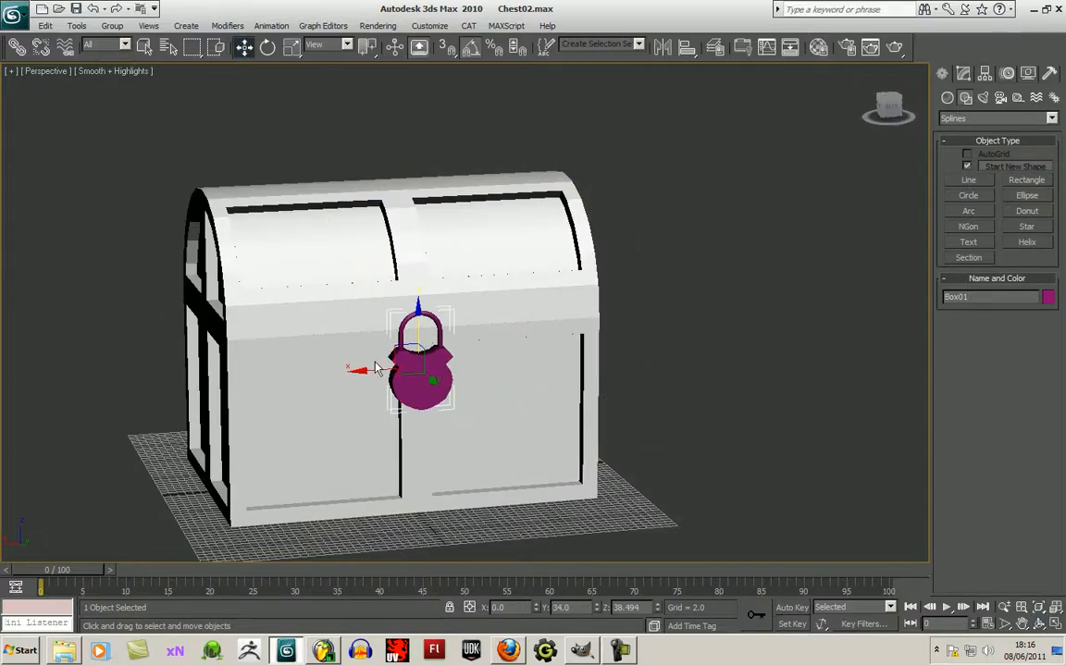
pyautogui.moveTo(445, 395); pyautogui.dragTo(443, 390)
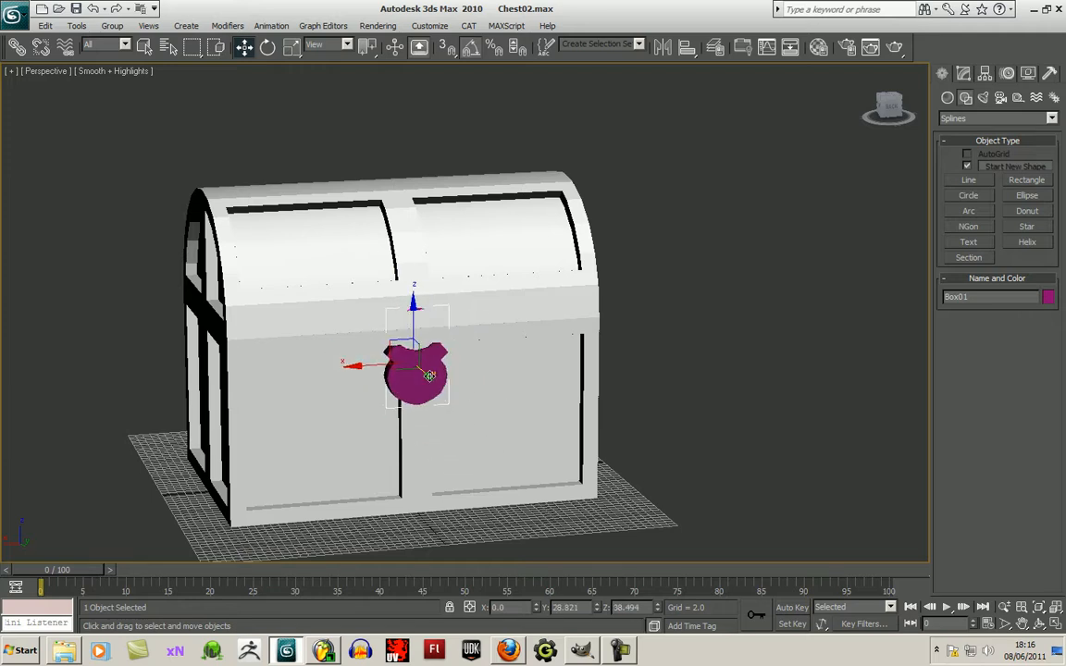
# Readjust the padlock's position along Y relative to the chest's face.
pyautogui.click(1039, 626)
pyautogui.moveTo(557, 413)
pyautogui.mouseDown()
pyautogui.moveTo(495, 347)
pyautogui.moveTo(542, 324)
pyautogui.moveTo(452, 384)
pyautogui.moveTo(403, 390)
pyautogui.moveTo(452, 388)
pyautogui.moveTo(374, 453)
pyautogui.moveTo(437, 350)
pyautogui.moveTo(550, 346)
pyautogui.moveTo(592, 376)
pyautogui.moveTo(571, 397)
pyautogui.moveTo(541, 400)
pyautogui.mouseUp()
pyautogui.scroll(3, 424, 397)
pyautogui.click(244, 48)
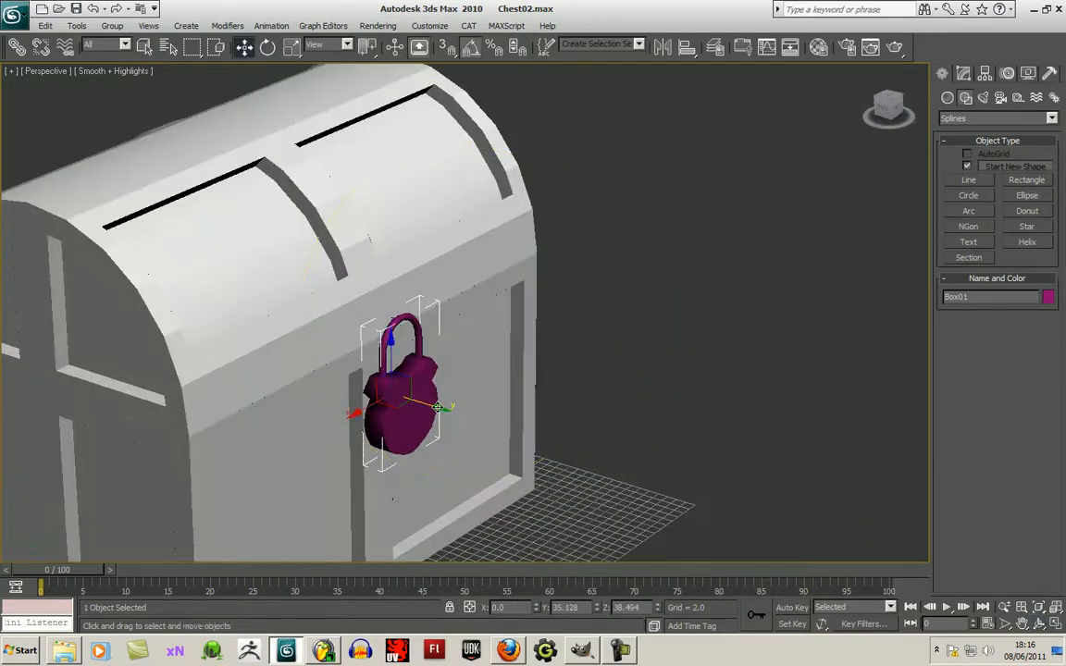
pyautogui.moveTo(437, 408); pyautogui.dragTo(333, 459)
# Move the padlock along Y from behind the chest to just outside its front face in the Top view.
pyautogui.click(1038, 624)
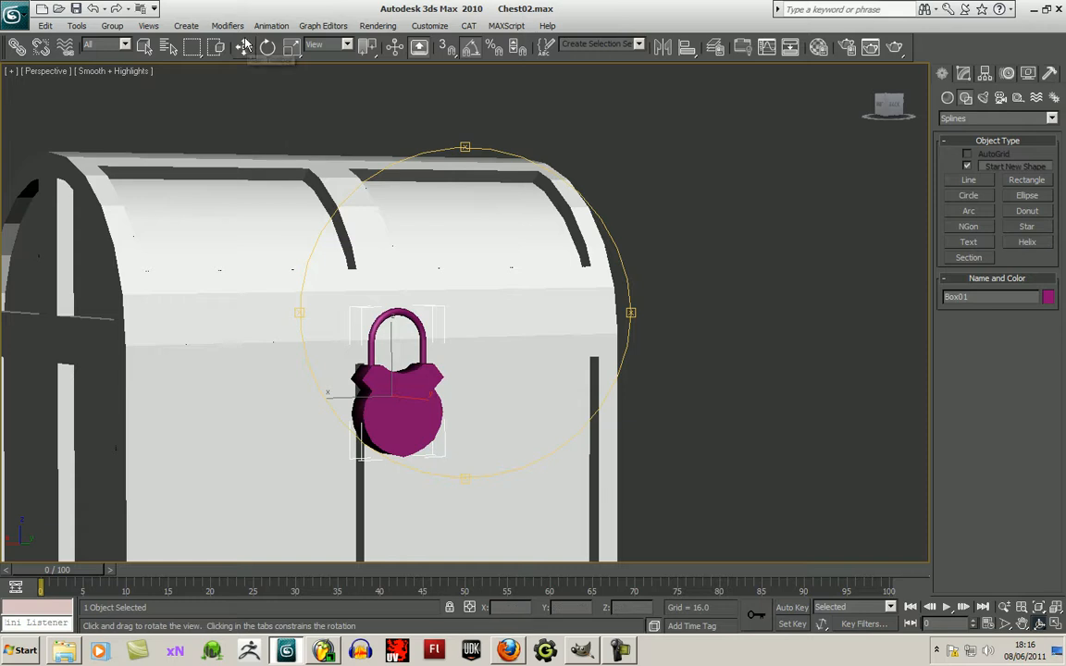
pyautogui.moveTo(507, 450); pyautogui.dragTo(680, 388)
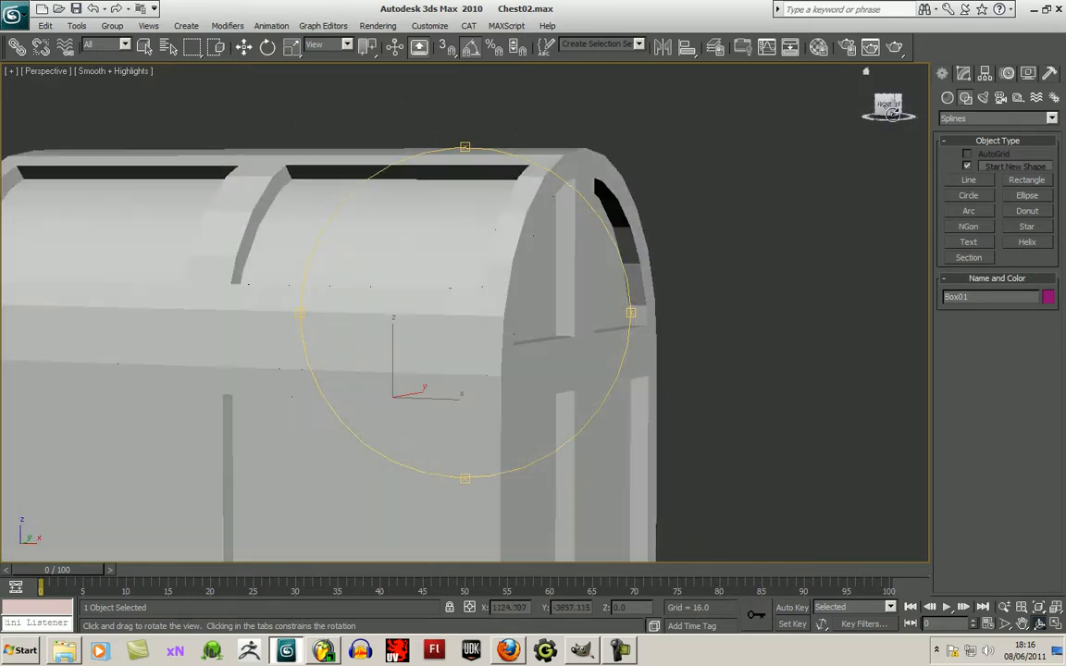
pyautogui.click(885, 104)
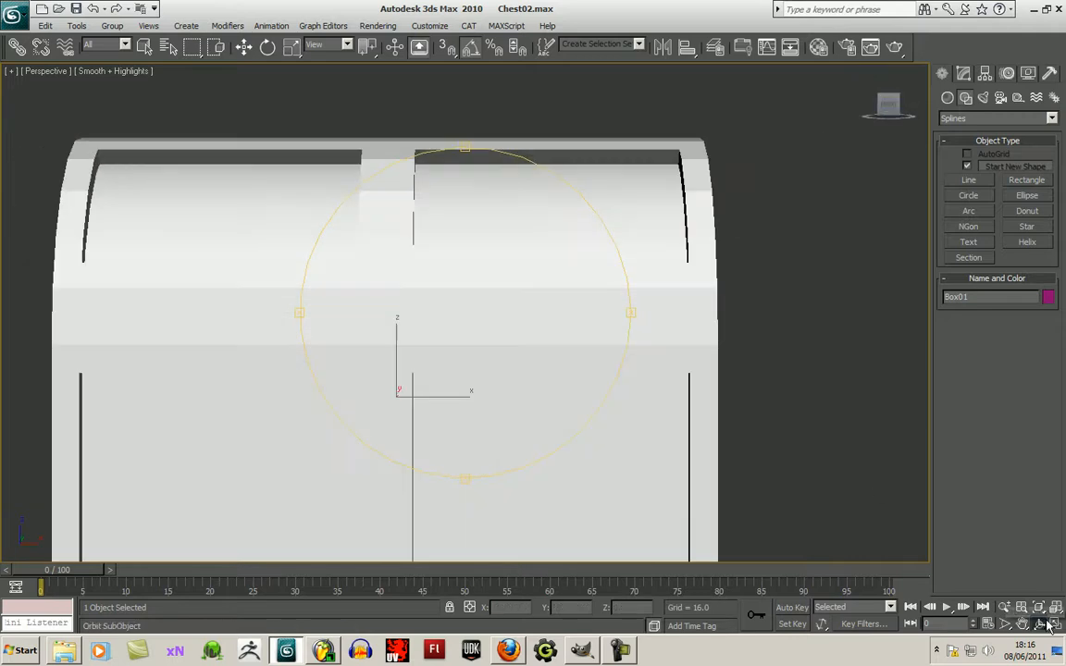
pyautogui.click(1055, 624)
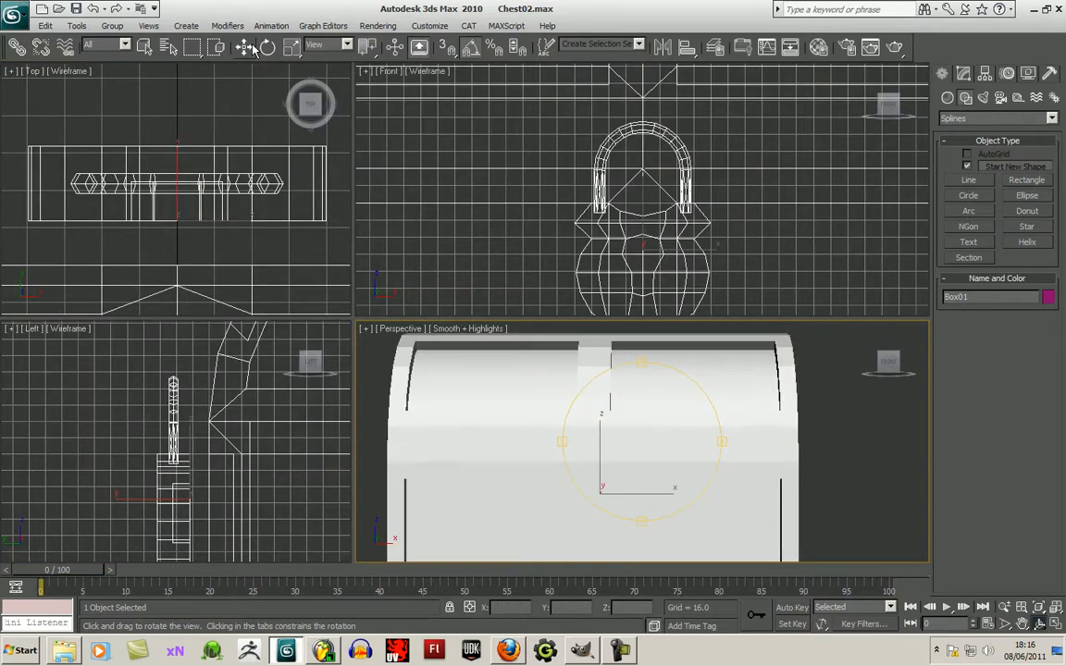
pyautogui.click(243, 46)
pyautogui.scroll(-12, 210, 162)
pyautogui.moveTo(213, 192); pyautogui.dragTo(220, 139, button='middle')
pyautogui.moveTo(181, 82); pyautogui.dragTo(200, 205)
pyautogui.click(1040, 624)
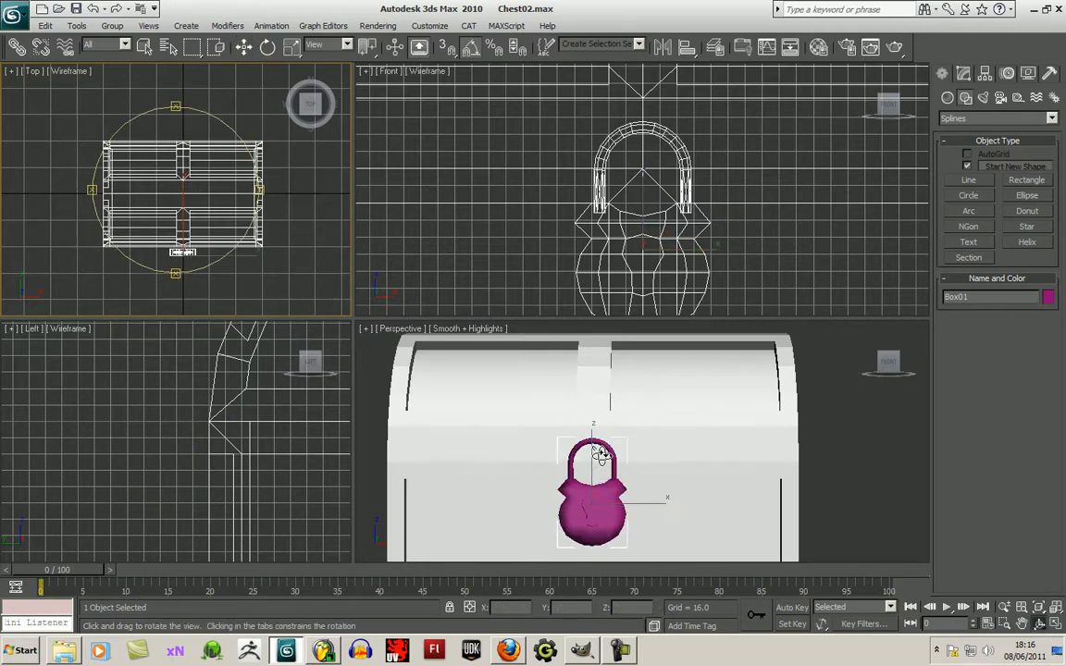
pyautogui.moveTo(545, 430); pyautogui.dragTo(600, 513)
# Unfreeze the chest objects and select the chest lid.
pyautogui.click(244, 46)
pyautogui.click(708, 449)
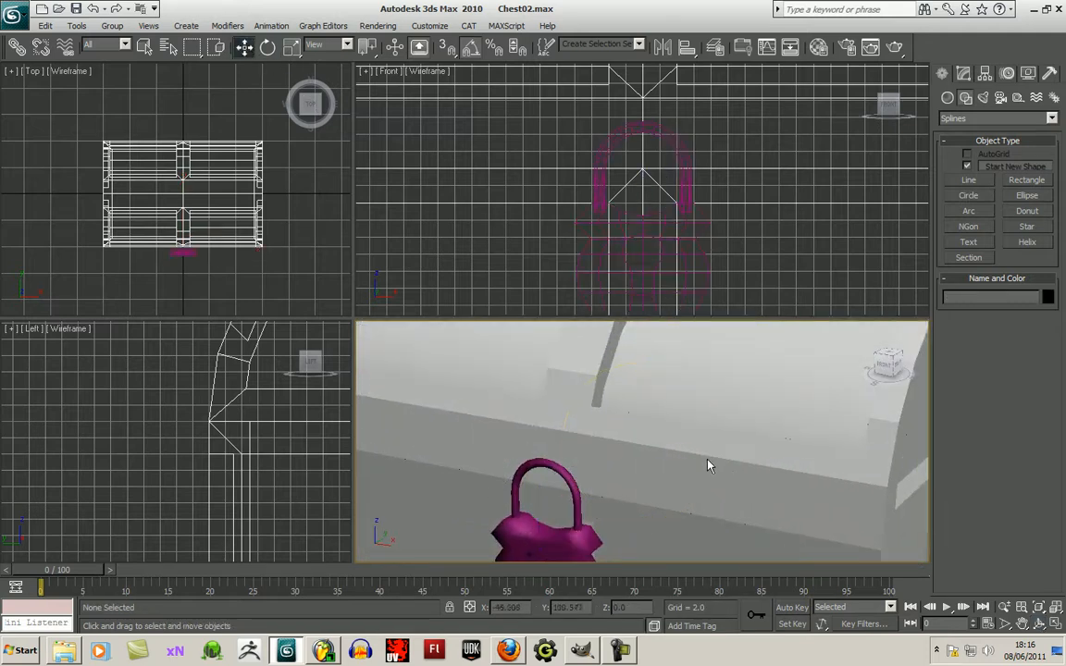
pyautogui.rightClick(730, 367)
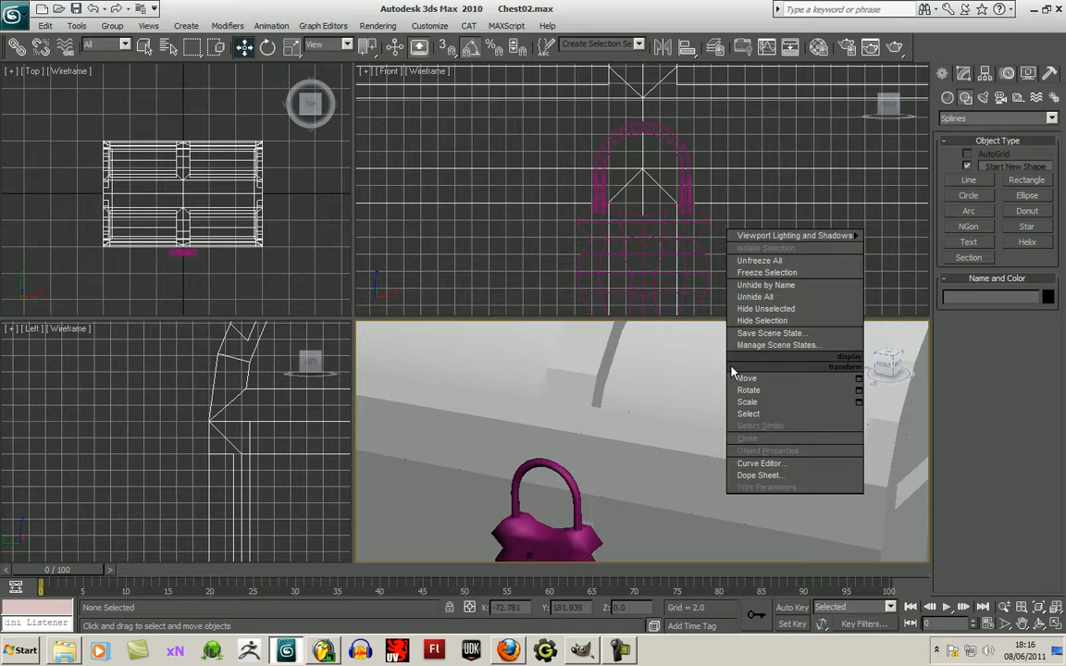
pyautogui.click(755, 297)
pyautogui.scroll(-6, 741, 438)
pyautogui.click(715, 416)
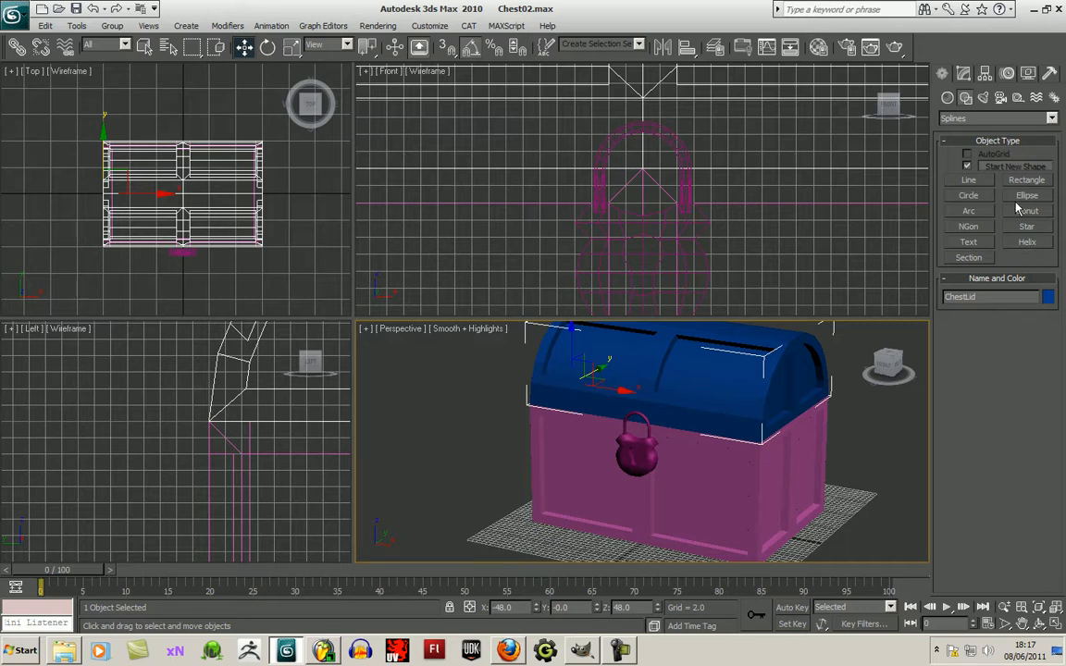
# Create a grid-snapped box beside the padlock in the Front view, 14 long, 12 wide and 4 high, with 6 length and width segments.
pyautogui.click(947, 99)
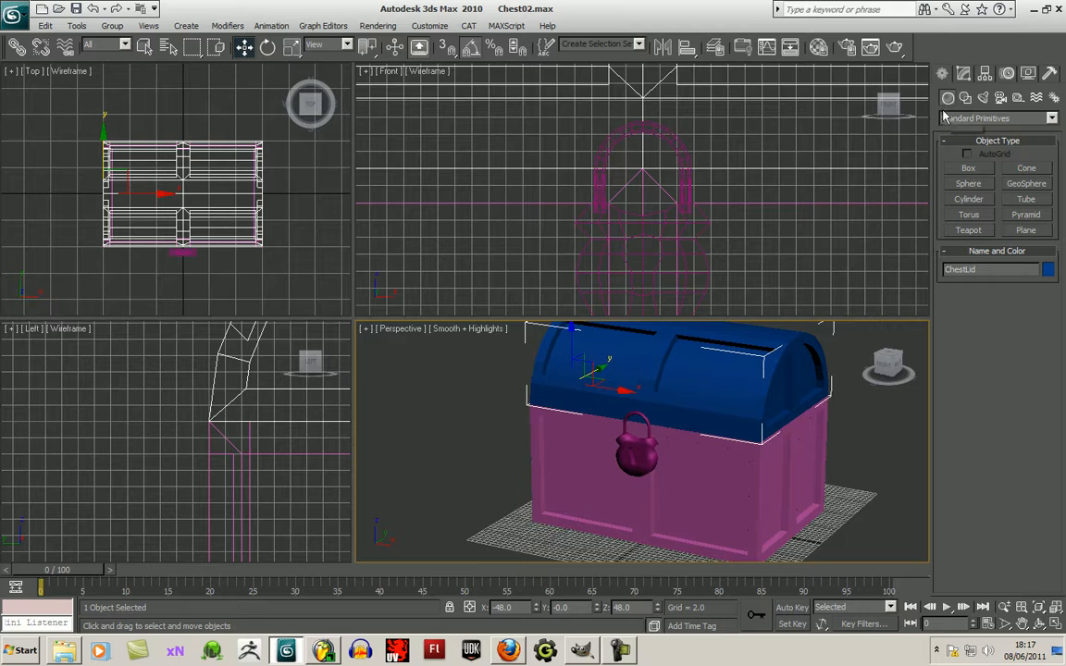
pyautogui.click(977, 171)
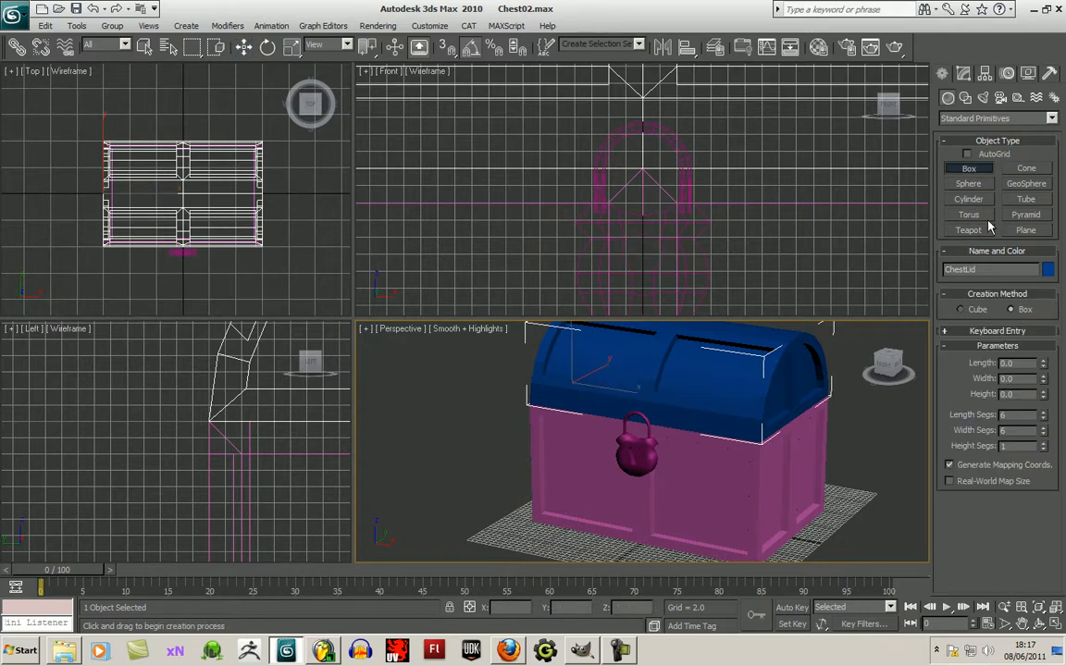
pyautogui.moveTo(886, 196); pyautogui.dragTo(724, 217, button='middle')
pyautogui.hotkey('alt', 'w')
pyautogui.moveTo(546, 303); pyautogui.dragTo(652, 267, button='middle')
pyautogui.scroll(-2, 652, 267)
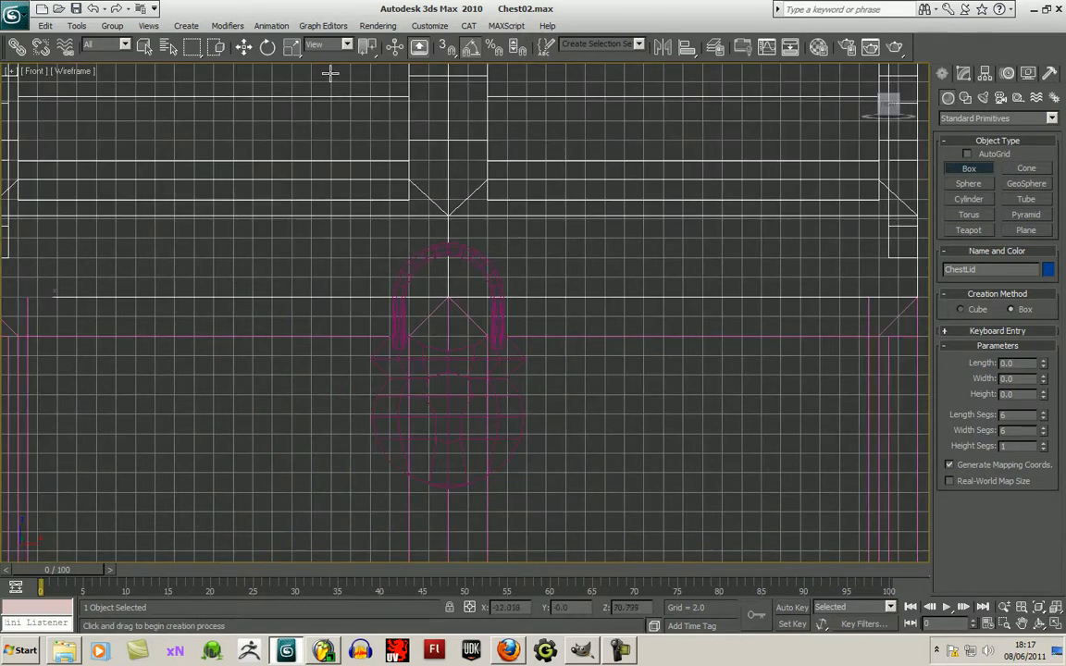
pyautogui.click(448, 49)
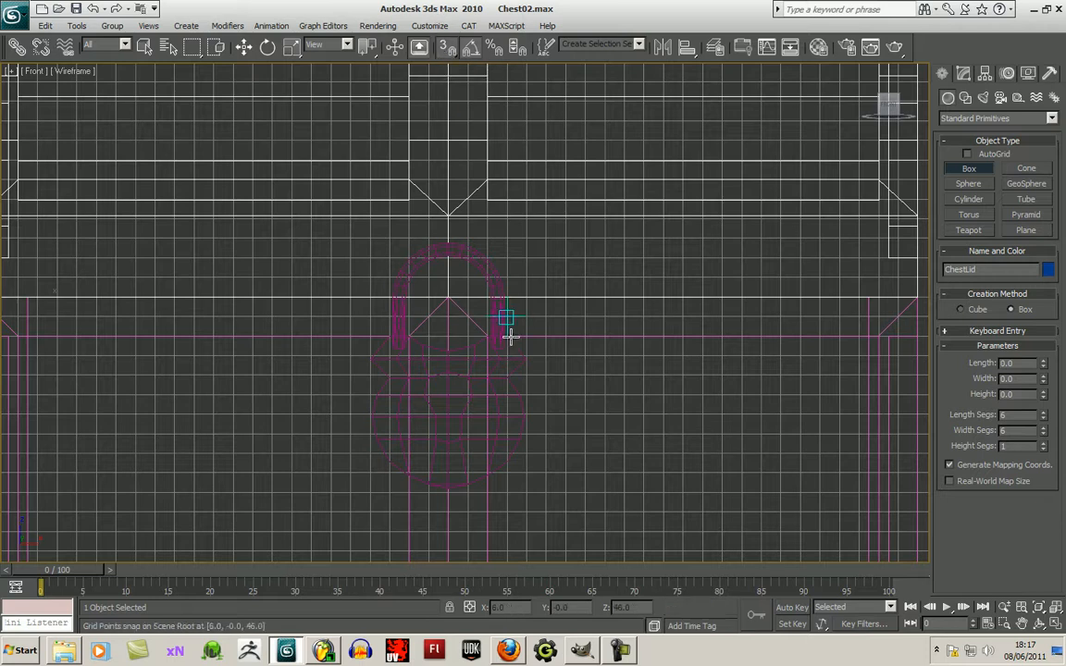
pyautogui.moveTo(632, 363); pyautogui.dragTo(601, 364, button='middle')
pyautogui.moveTo(534, 260); pyautogui.dragTo(650, 396)
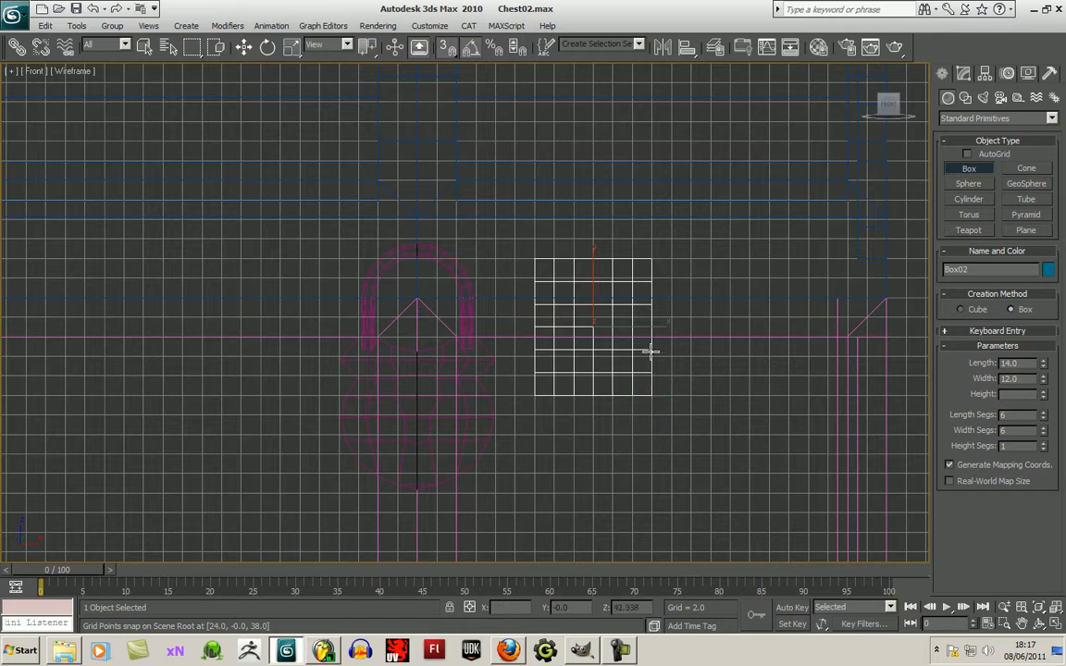
pyautogui.click(668, 359)
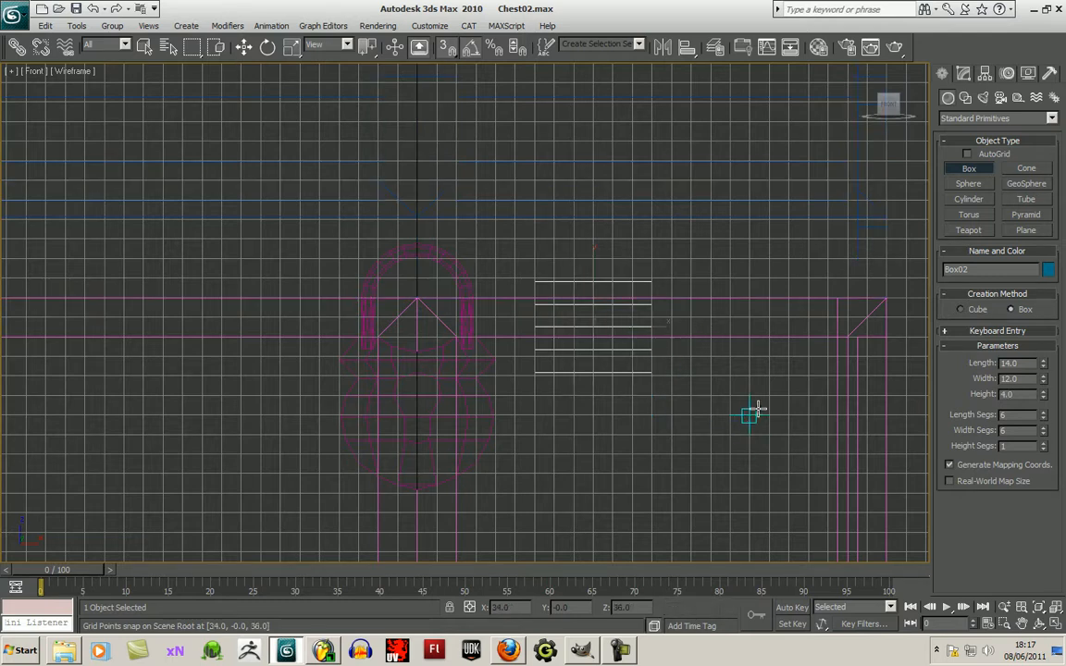
# Convert the new box to an Editable Poly.
pyautogui.moveTo(668, 376)
pyautogui.mouseDown(button='middle')
pyautogui.moveTo(642, 429)
pyautogui.moveTo(604, 418)
pyautogui.mouseUp(button='middle')
pyautogui.scroll(3, 629, 412)
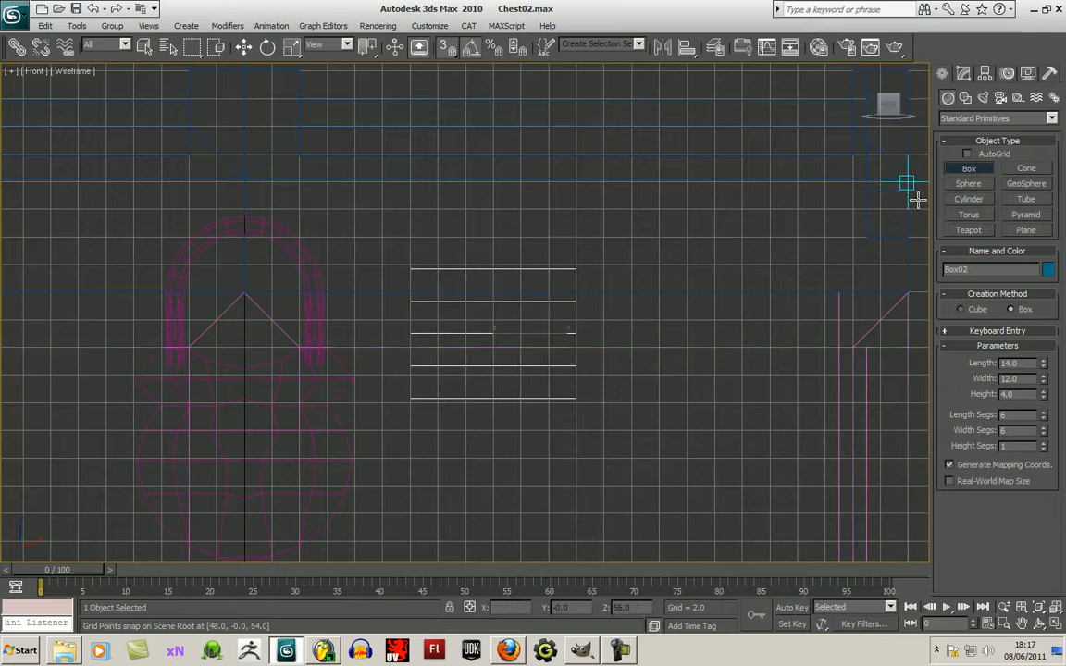
pyautogui.moveTo(662, 445); pyautogui.dragTo(671, 410, button='middle')
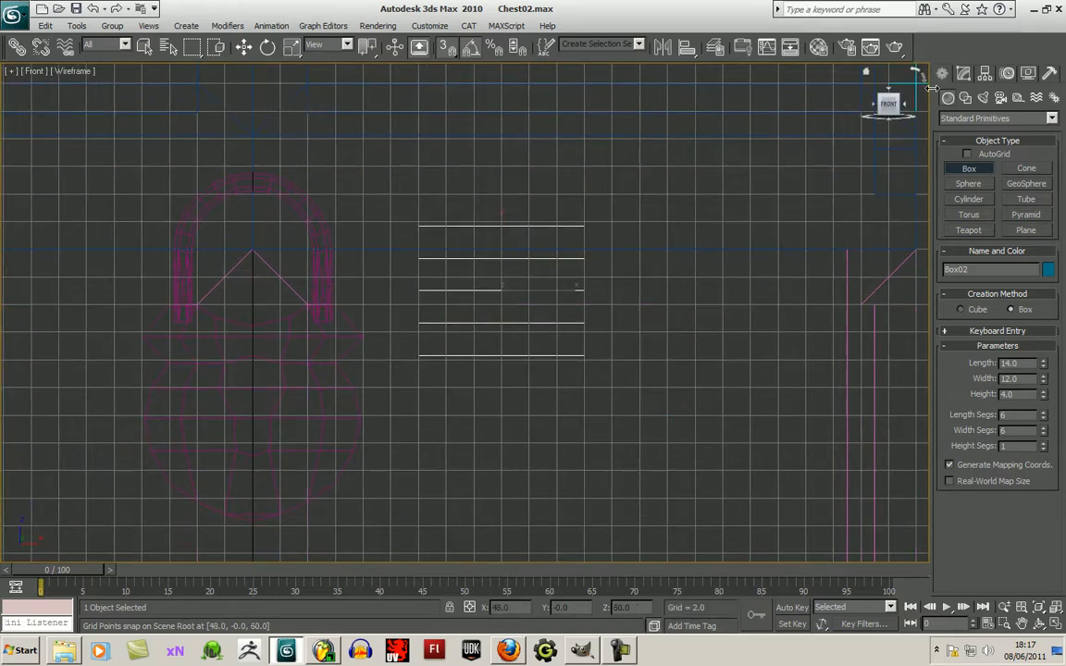
pyautogui.click(963, 78)
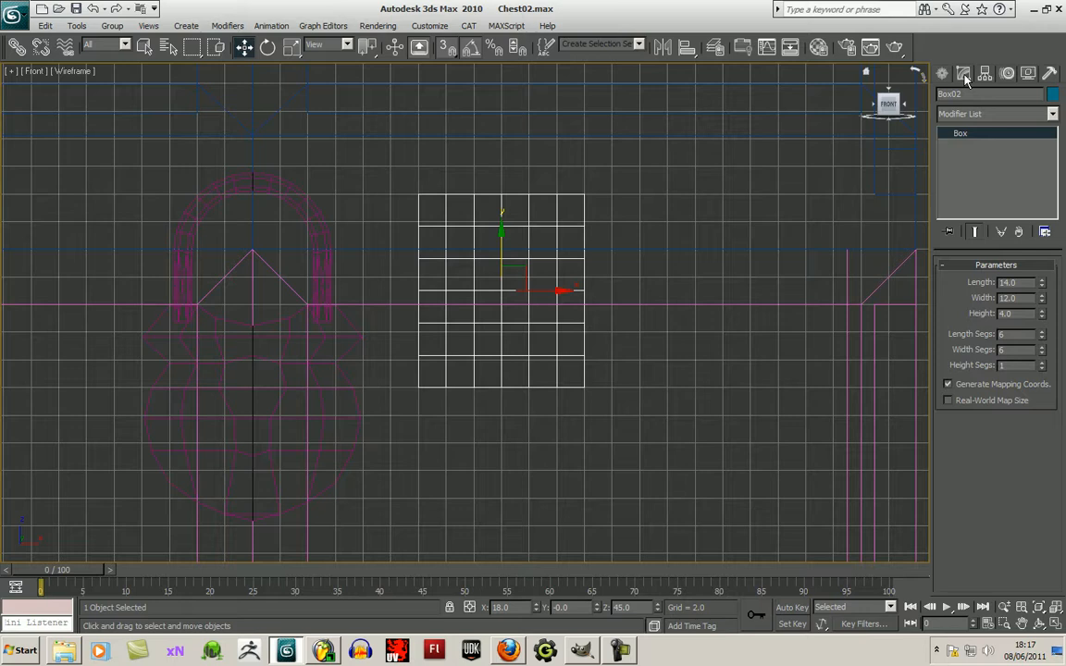
pyautogui.rightClick(962, 134)
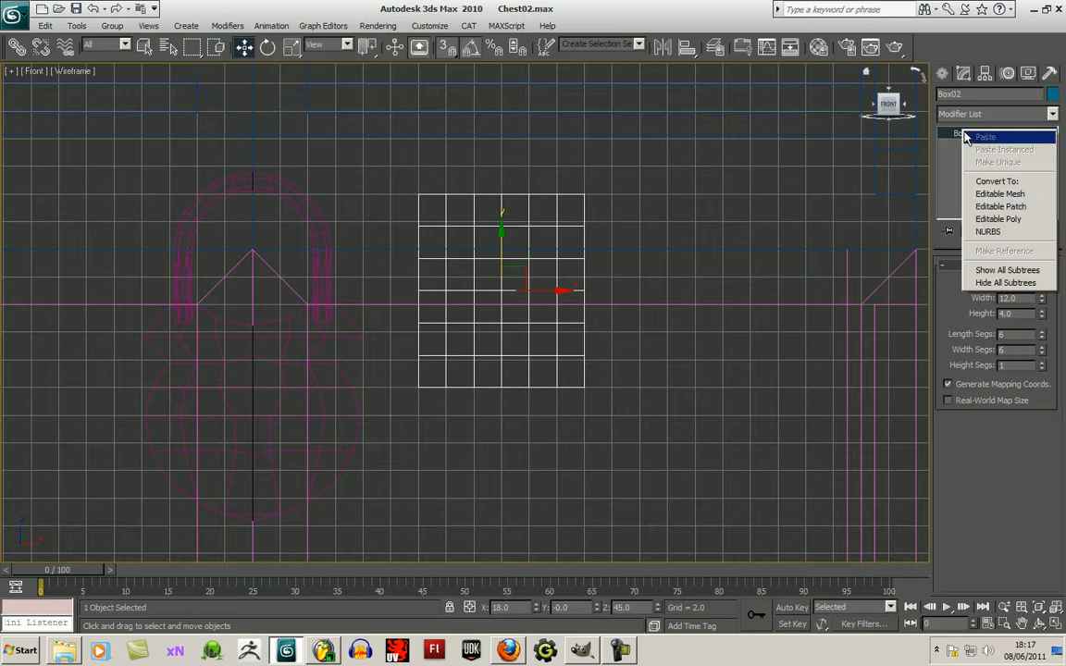
pyautogui.click(999, 219)
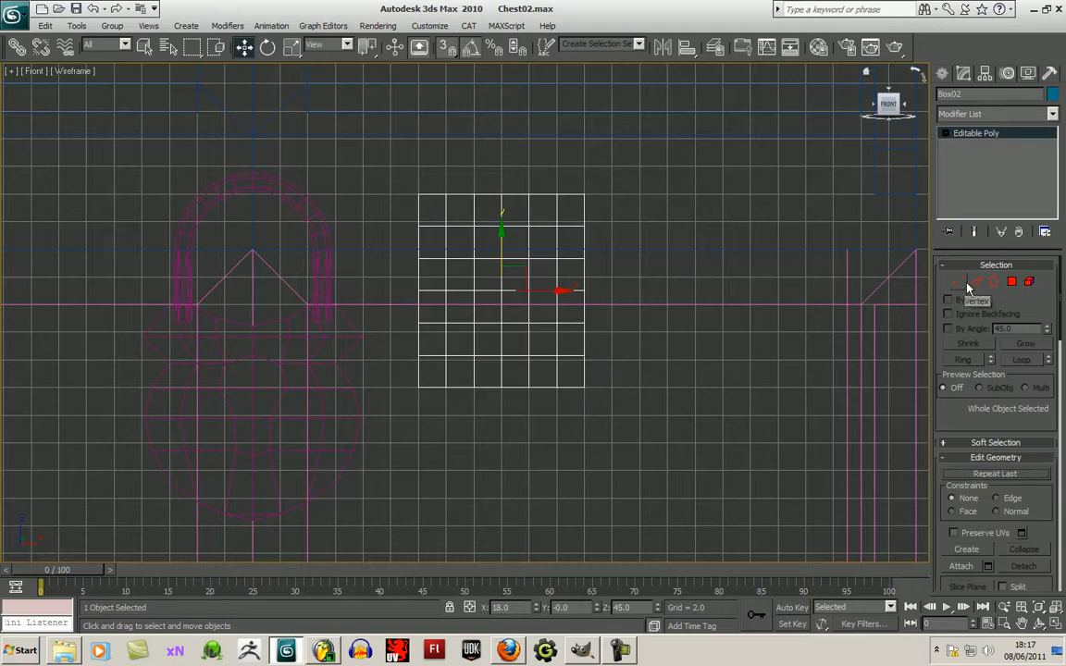
# Delete the eight polygons forming a cross on the box's front side, just below its centre.
pyautogui.click(1010, 283)
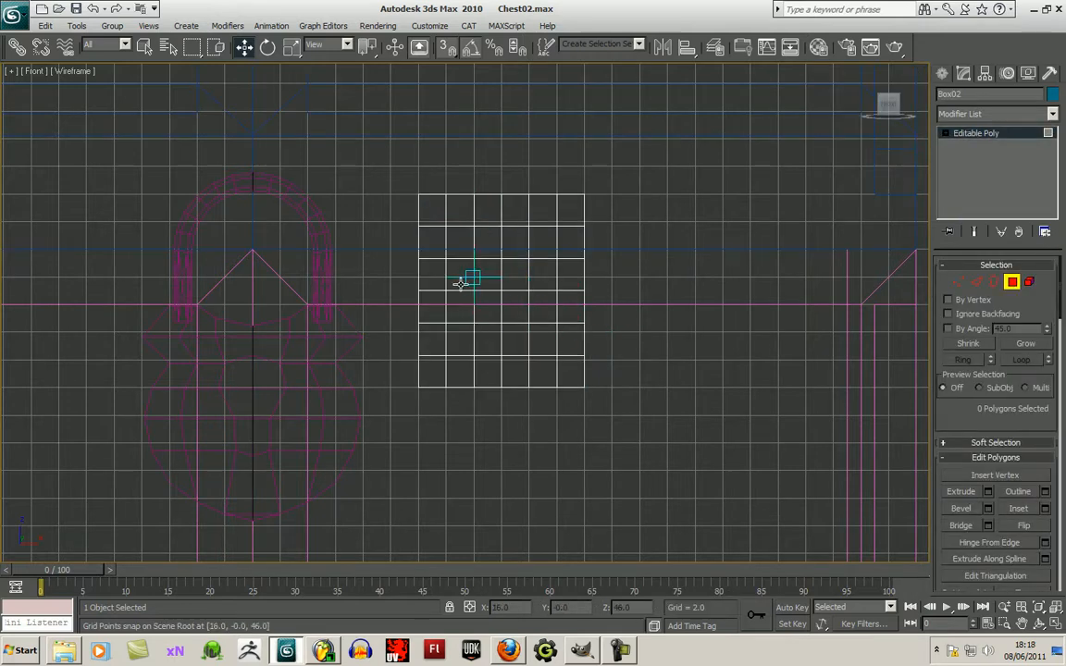
pyautogui.click(459, 306)
pyautogui.keyDown('ctrl'); pyautogui.click(488, 337); pyautogui.keyUp('ctrl')
pyautogui.keyDown('ctrl'); pyautogui.click(483, 302); pyautogui.keyUp('ctrl')
pyautogui.keyDown('ctrl'); pyautogui.click(488, 274); pyautogui.keyUp('ctrl')
pyautogui.keyDown('ctrl'); pyautogui.click(514, 275); pyautogui.keyUp('ctrl')
pyautogui.keyDown('ctrl'); pyautogui.click(514, 307); pyautogui.keyUp('ctrl')
pyautogui.keyDown('ctrl'); pyautogui.click(514, 340); pyautogui.keyUp('ctrl')
pyautogui.keyDown('ctrl'); pyautogui.click(540, 311); pyautogui.keyUp('ctrl')
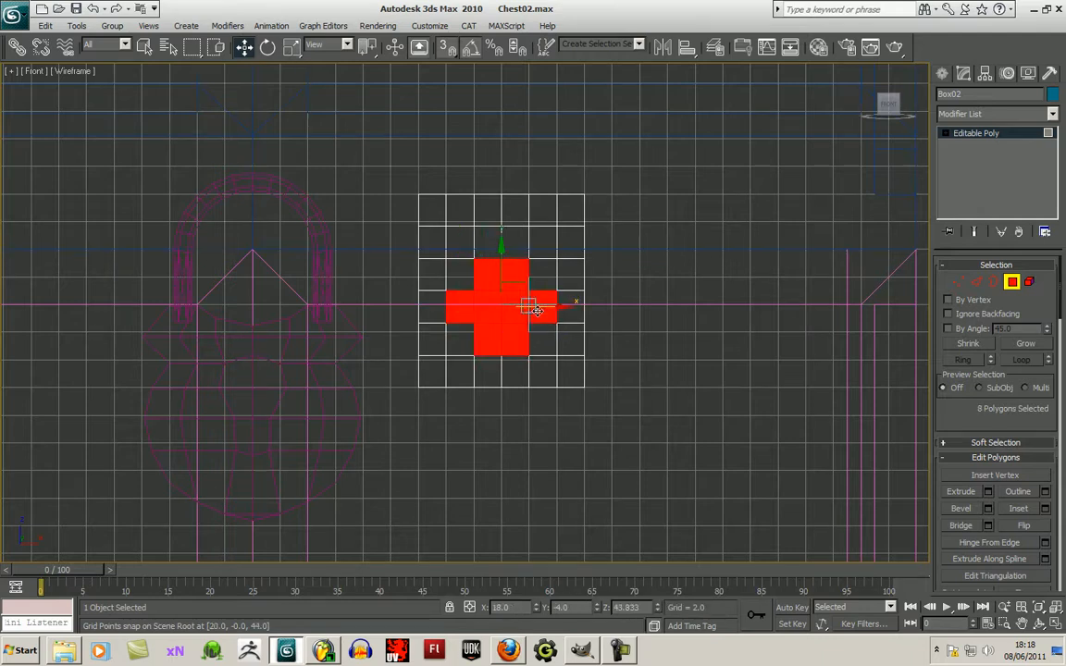
pyautogui.press('Delete')
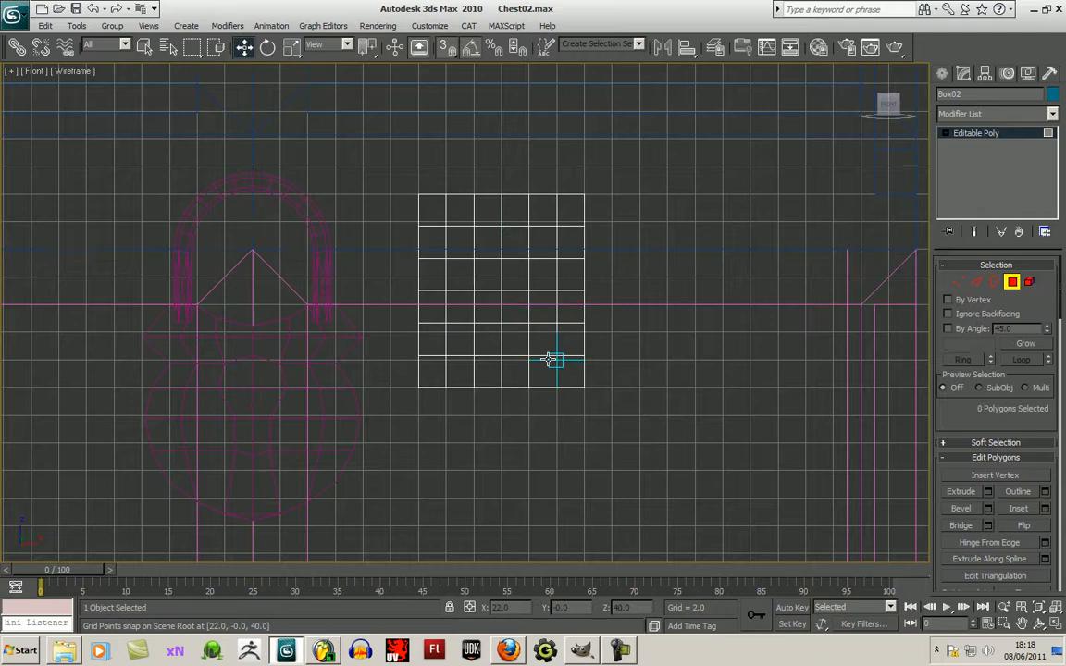
# Delete the matching cross of eight polygons on the box's back side and turn grid snapping off.
pyautogui.click(458, 304)
pyautogui.keyDown('ctrl'); pyautogui.click(487, 339); pyautogui.keyUp('ctrl')
pyautogui.keyDown('ctrl'); pyautogui.click(487, 306); pyautogui.keyUp('ctrl')
pyautogui.keyDown('ctrl'); pyautogui.click(487, 275); pyautogui.keyUp('ctrl')
pyautogui.keyDown('ctrl'); pyautogui.click(514, 278); pyautogui.keyUp('ctrl')
pyautogui.keyDown('ctrl'); pyautogui.click(516, 305); pyautogui.keyUp('ctrl')
pyautogui.keyDown('ctrl'); pyautogui.click(521, 332); pyautogui.keyUp('ctrl')
pyautogui.keyDown('ctrl'); pyautogui.click(540, 315); pyautogui.keyUp('ctrl')
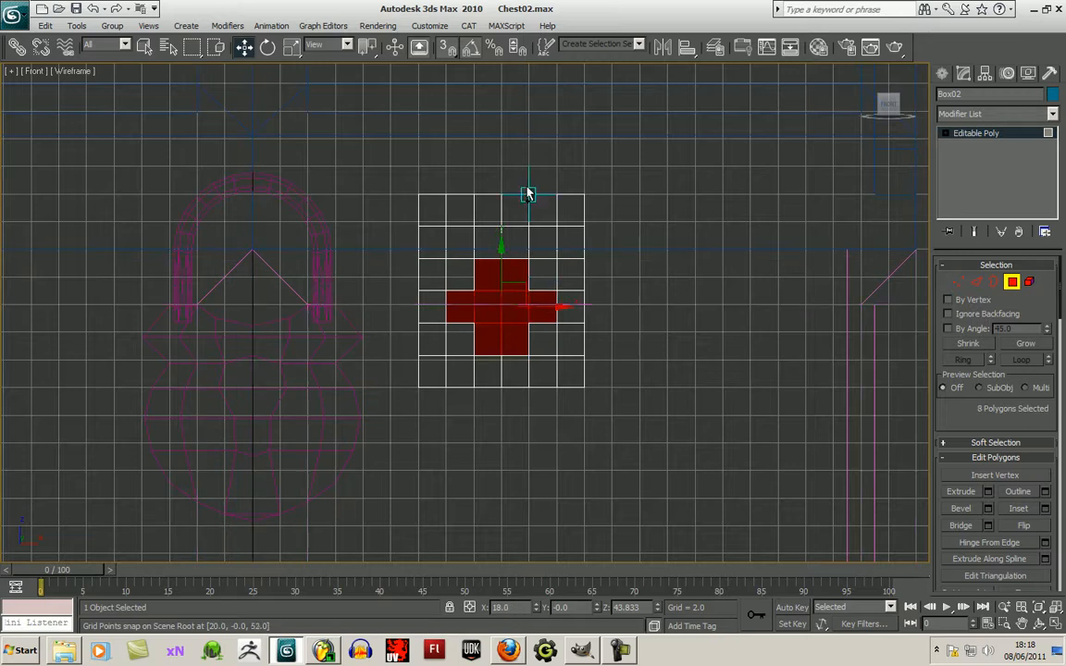
pyautogui.click(446, 47)
pyautogui.moveTo(618, 250); pyautogui.dragTo(608, 258, button='middle')
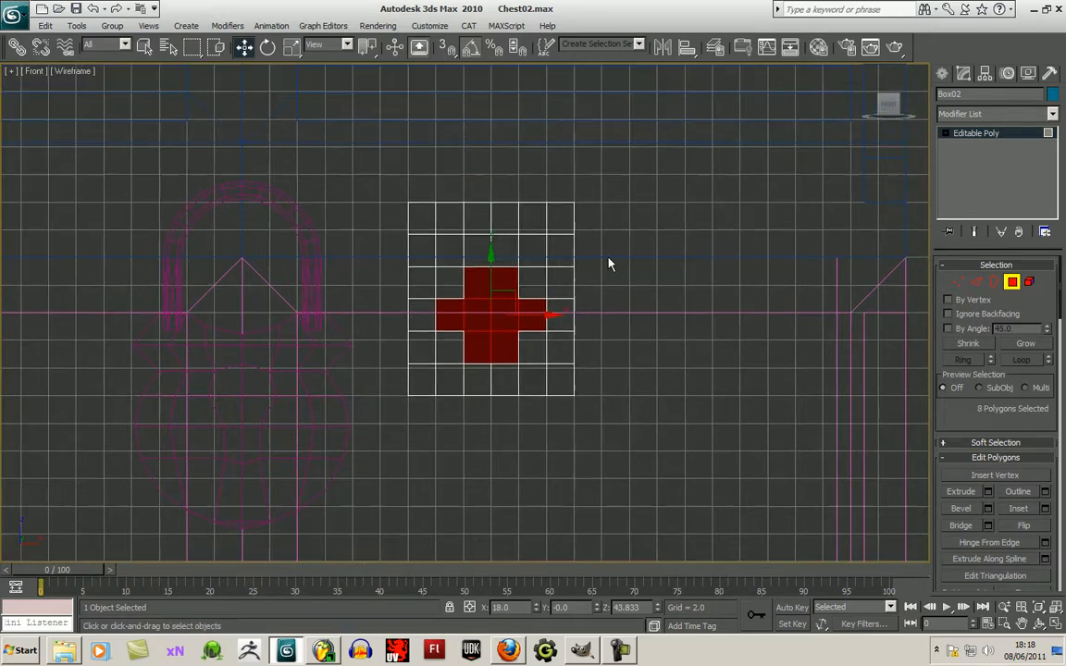
pyautogui.press('Delete')
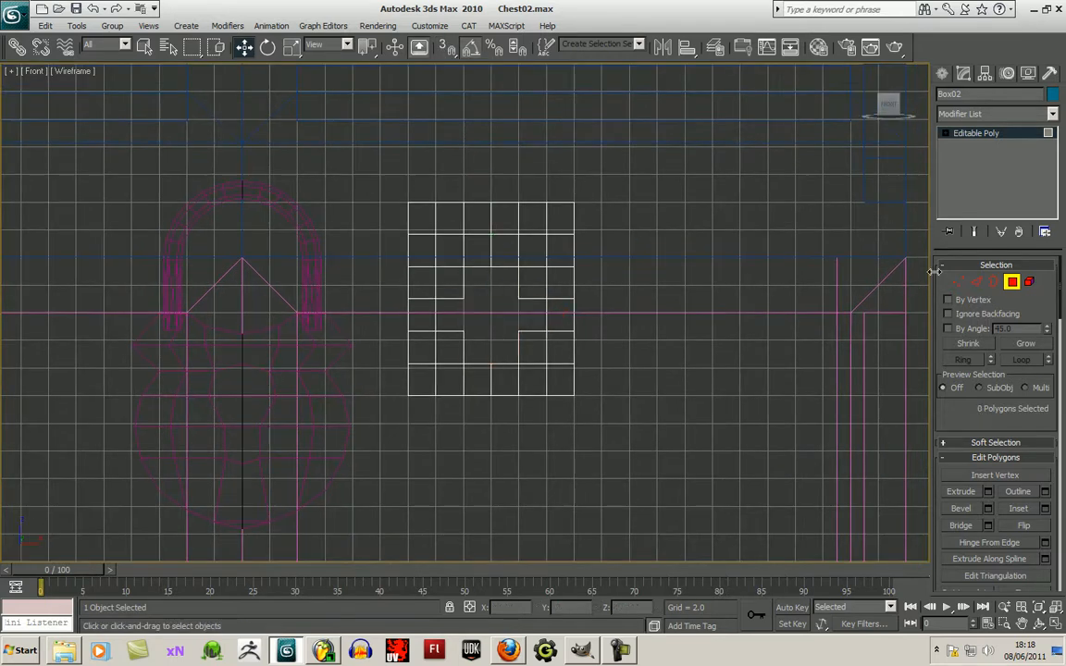
# Scale the eight inner corner vertices of the cross-shaped opening outward to make its outline rounder.
pyautogui.click(959, 282)
pyautogui.moveTo(450, 287); pyautogui.dragTo(532, 347)
pyautogui.click(292, 46)
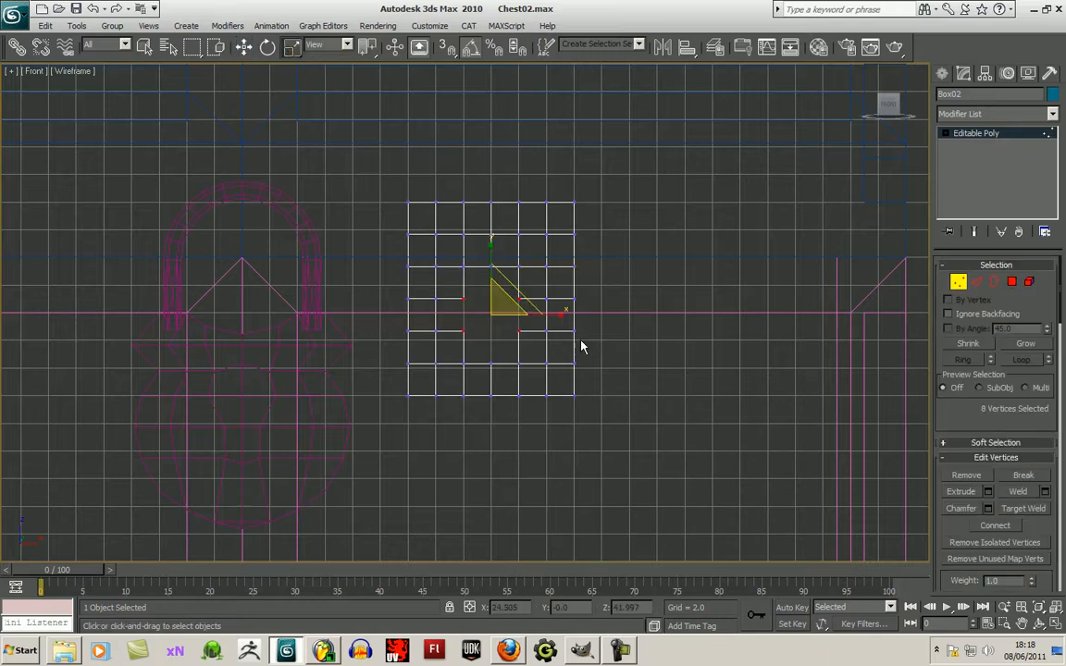
pyautogui.moveTo(504, 306); pyautogui.dragTo(495, 230)
pyautogui.moveTo(504, 300); pyautogui.dragTo(500, 308)
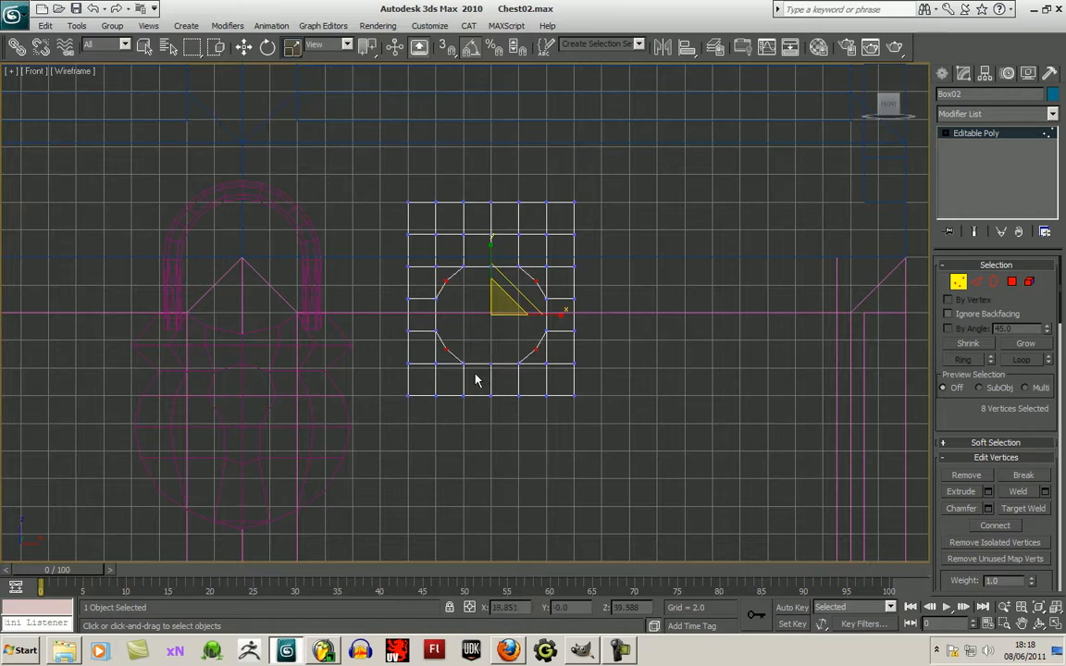
# Scale the opening's upper and lower middle vertices slightly outward to complete the rounded outline, leaving no vertices selected.
pyautogui.moveTo(484, 374); pyautogui.dragTo(506, 259)
pyautogui.moveTo(502, 304); pyautogui.dragTo(507, 296)
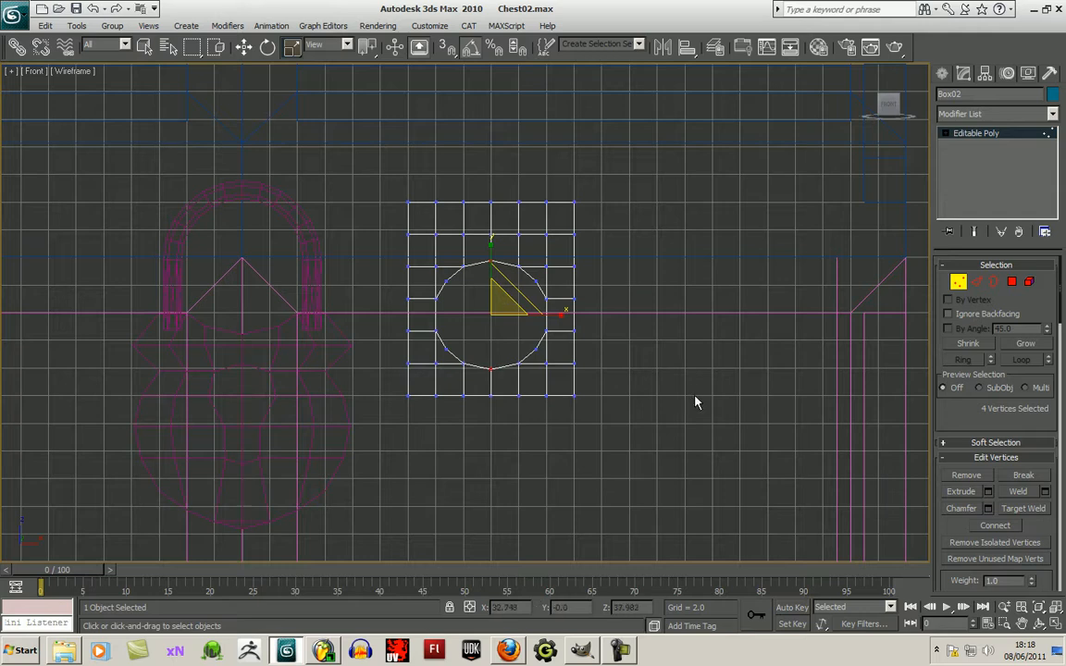
pyautogui.click(694, 400)
# In the side view, scale the eight protruding corner vertices around the hole inward to about 63% in depth, flush with the plate's faces.
pyautogui.click(1055, 626)
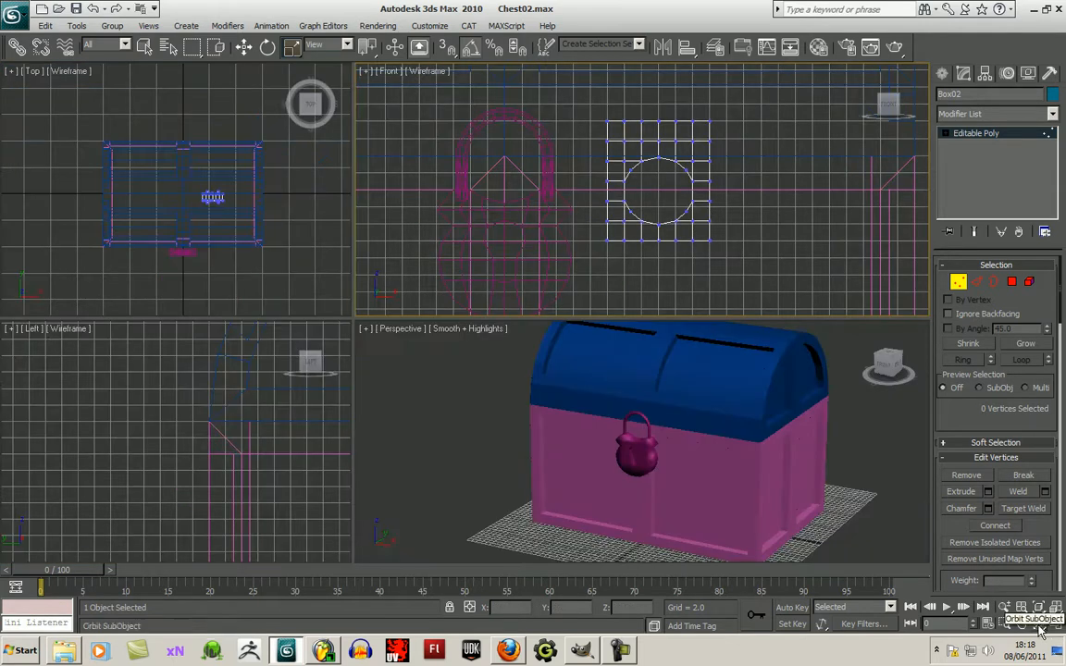
pyautogui.moveTo(263, 419); pyautogui.dragTo(154, 482, button='middle')
pyautogui.scroll(-5, 176, 437)
pyautogui.moveTo(234, 449); pyautogui.dragTo(176, 405, button='middle')
pyautogui.scroll(5, 253, 460)
pyautogui.scroll(6, 253, 460)
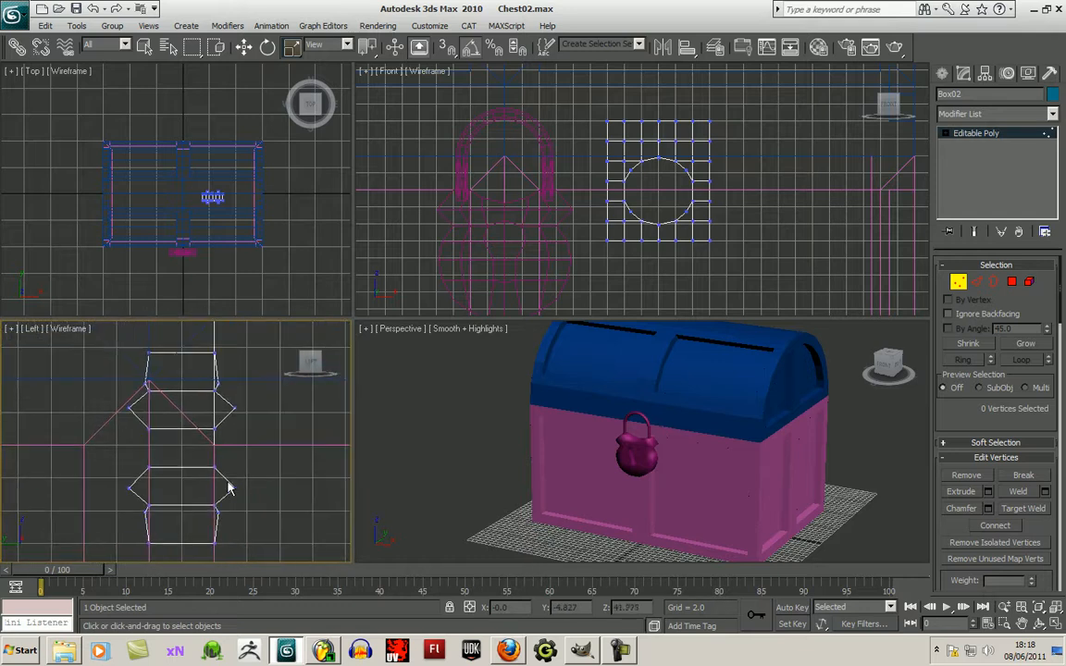
pyautogui.scroll(-3, 246, 468)
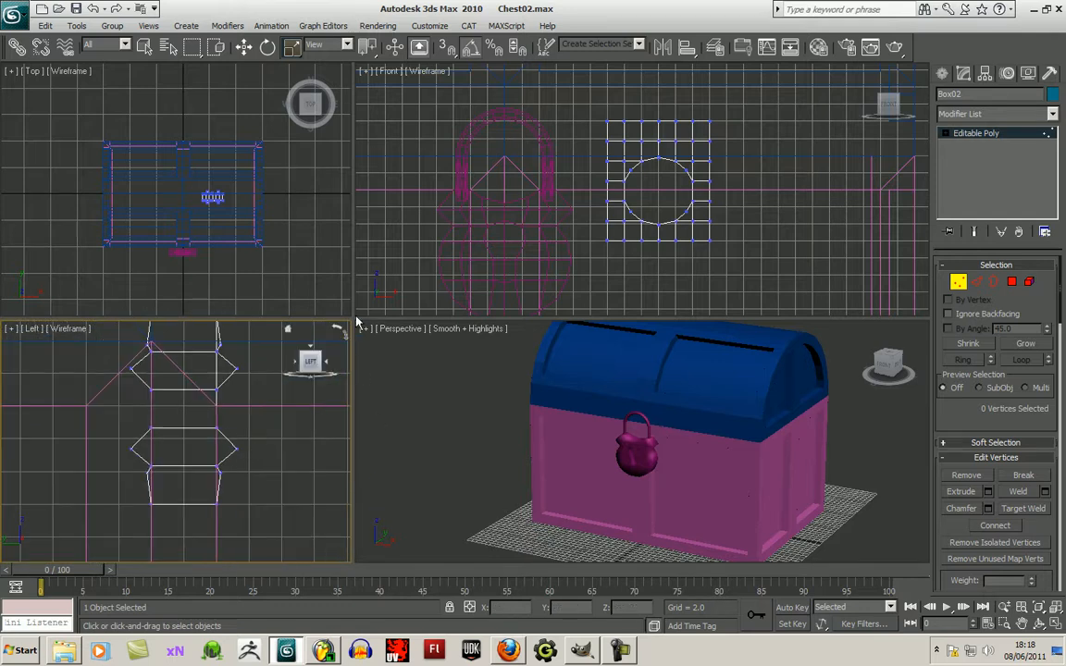
pyautogui.moveTo(352, 319); pyautogui.dragTo(500, 211)
pyautogui.moveTo(442, 334); pyautogui.dragTo(407, 379, button='middle')
pyautogui.moveTo(312, 259); pyautogui.dragTo(282, 450)
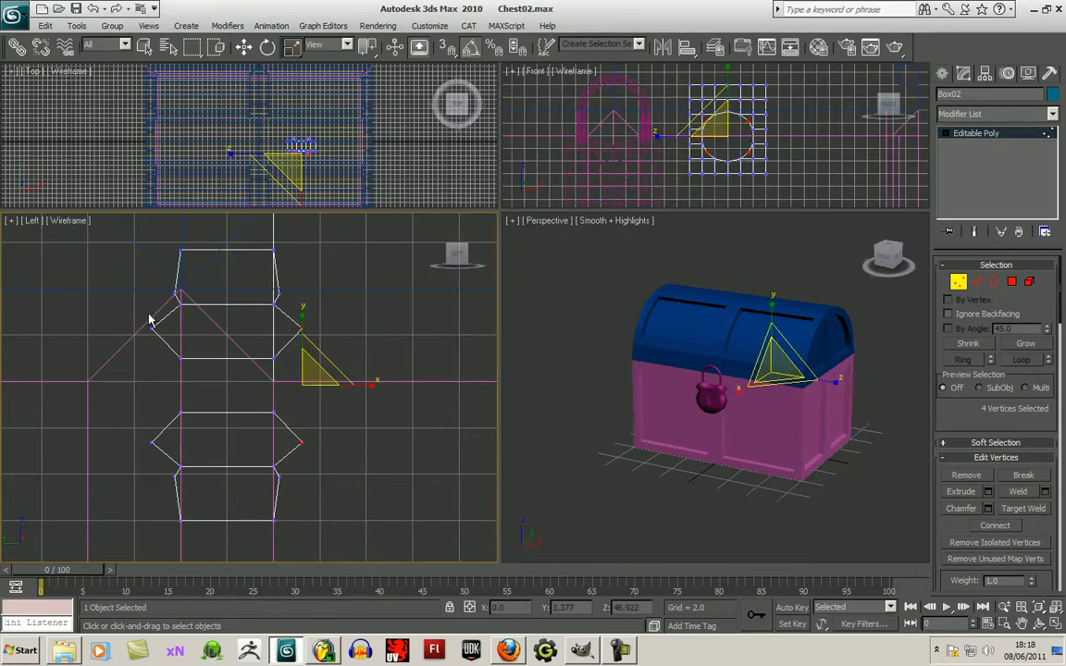
pyautogui.keyDown('ctrl'); pyautogui.moveTo(149, 331); pyautogui.dragTo(164, 453); pyautogui.keyUp('ctrl')
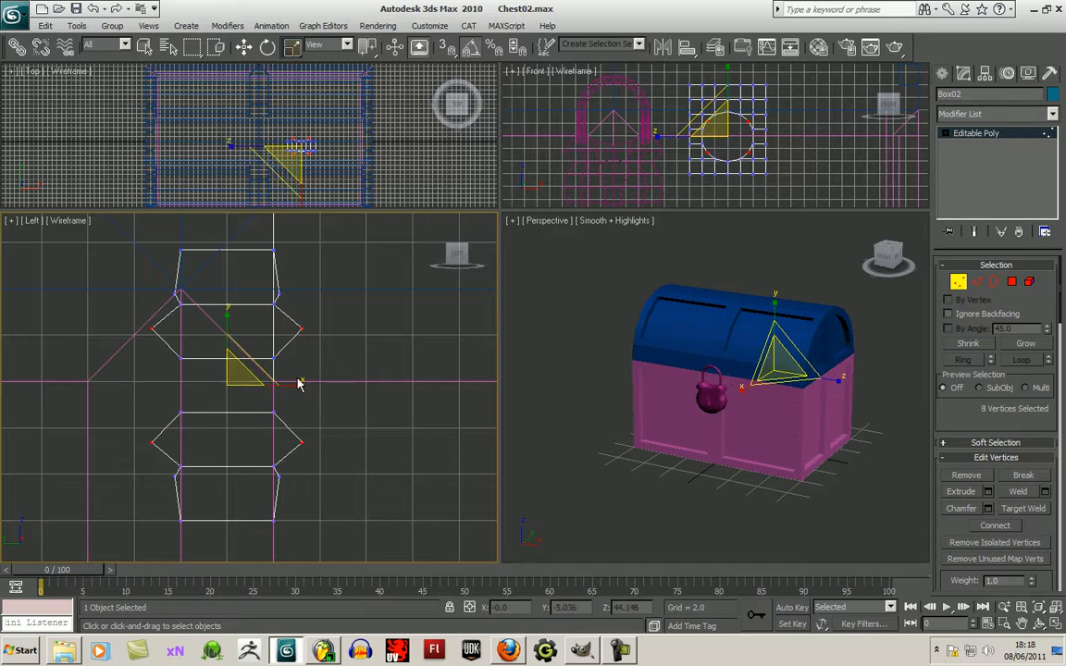
pyautogui.moveTo(300, 384); pyautogui.dragTo(266, 388)
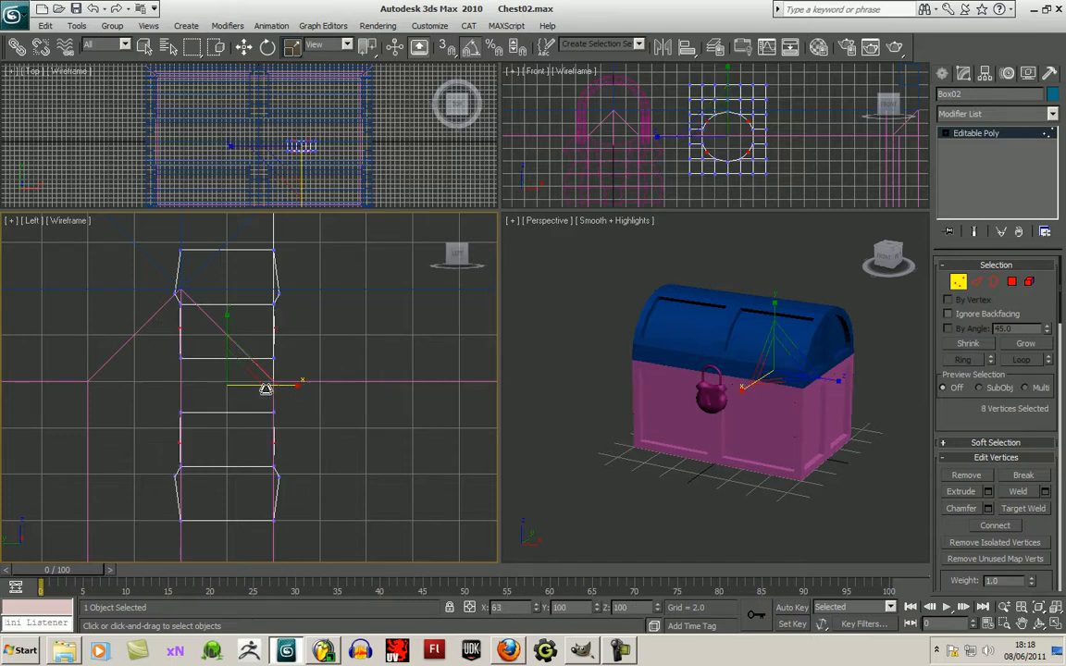
# Flatten the remaining protruding vertices above and below the hole by scaling them inward to the plate's faces.
pyautogui.moveTo(323, 266); pyautogui.dragTo(283, 515)
pyautogui.moveTo(142, 287); pyautogui.dragTo(180, 500)
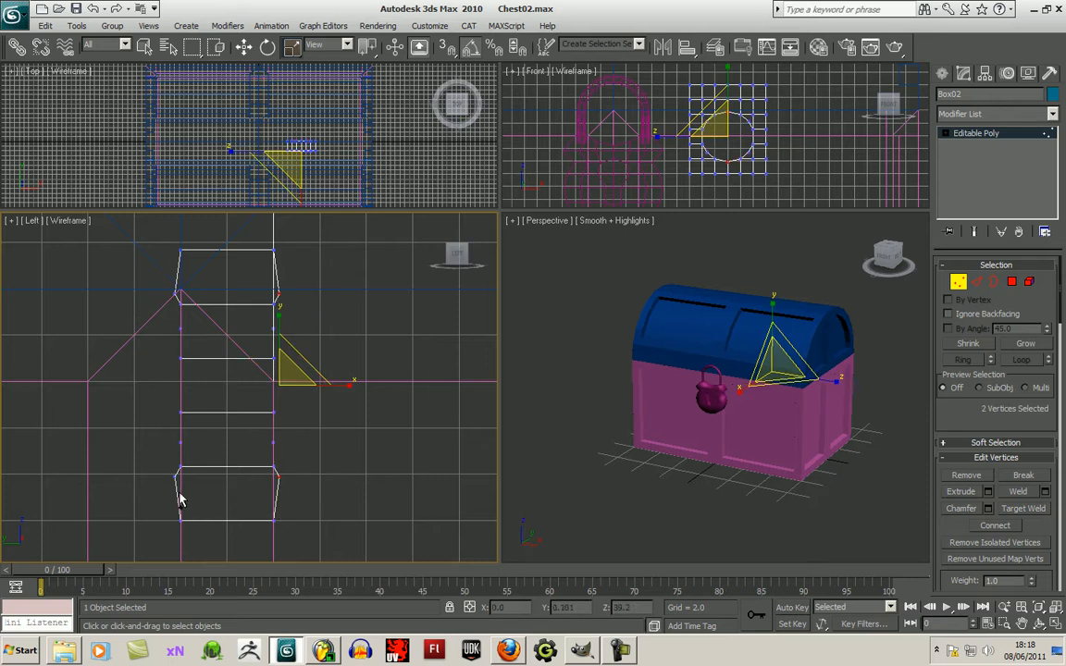
pyautogui.moveTo(296, 398)
pyautogui.mouseDown()
pyautogui.moveTo(297, 452)
pyautogui.moveTo(293, 388)
pyautogui.mouseUp()
# Select all of the plate's vertices and scale them inward along the depth to make the plate thinner.
pyautogui.scroll(-3, 340, 470)
pyautogui.moveTo(350, 464); pyautogui.dragTo(332, 462, button='middle')
pyautogui.moveTo(196, 296); pyautogui.dragTo(276, 452)
pyautogui.scroll(3, 276, 454)
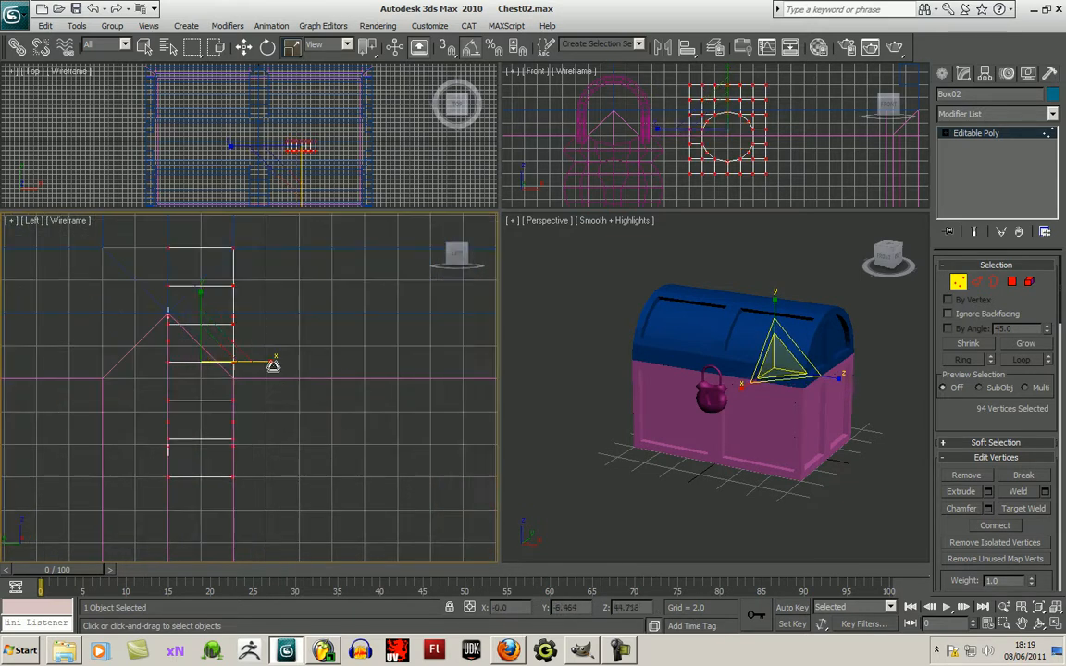
pyautogui.moveTo(274, 362)
pyautogui.mouseDown()
pyautogui.moveTo(237, 360)
pyautogui.moveTo(286, 360)
pyautogui.mouseUp()
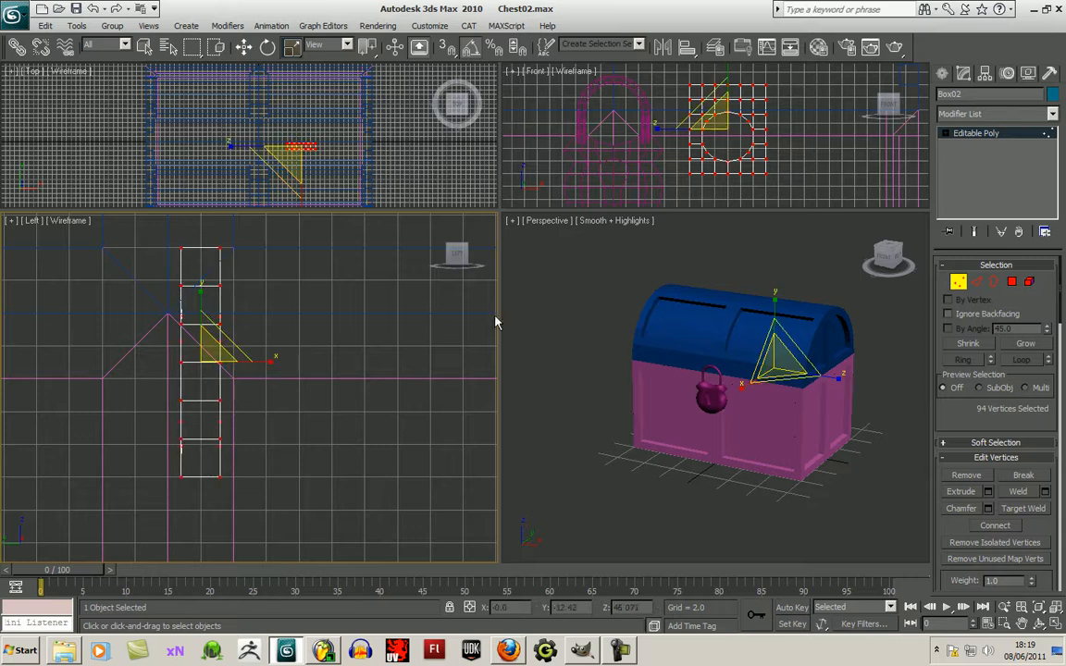
# Select the 14 vertices along the plate's top edge and rotate them in the side view until that edge stands vertical.
pyautogui.moveTo(754, 154); pyautogui.dragTo(745, 105, button='middle')
pyautogui.scroll(3, 740, 188)
pyautogui.moveTo(665, 116); pyautogui.dragTo(653, 128, button='middle')
pyautogui.click(244, 47)
pyautogui.moveTo(584, 81); pyautogui.dragTo(803, 120)
pyautogui.moveTo(342, 371); pyautogui.dragTo(335, 418, button='middle')
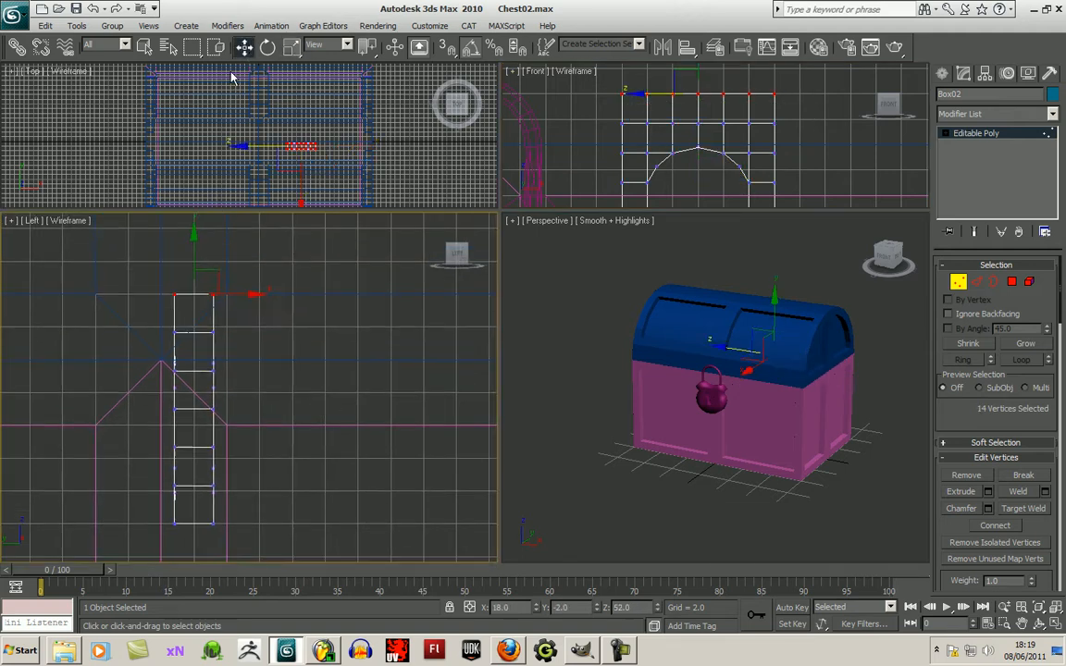
pyautogui.click(268, 48)
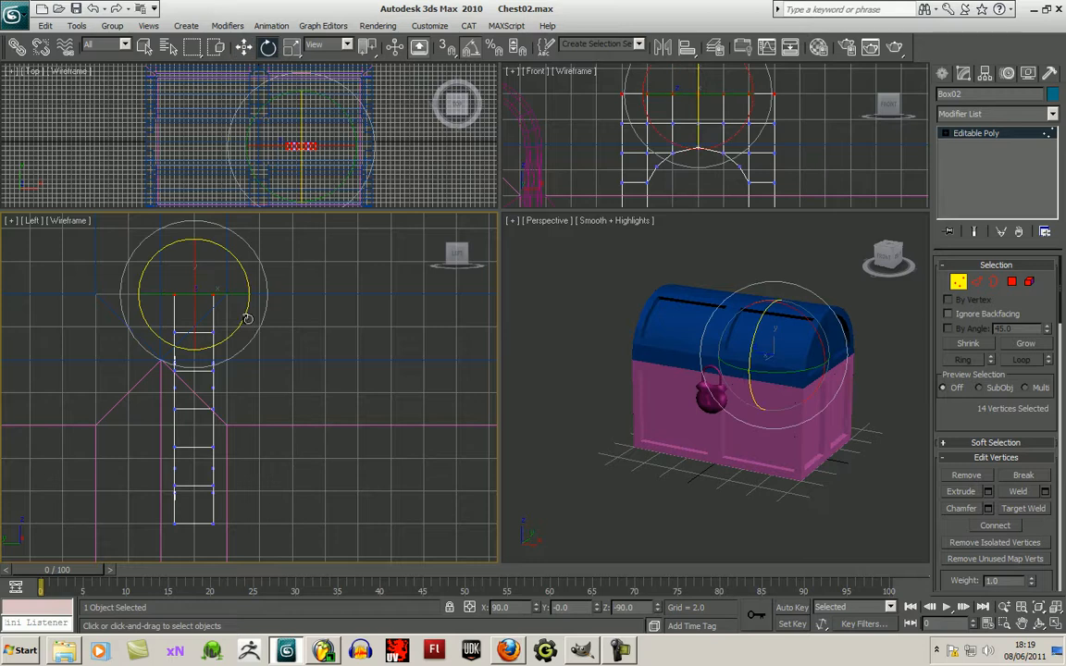
pyautogui.moveTo(239, 320); pyautogui.dragTo(225, 351)
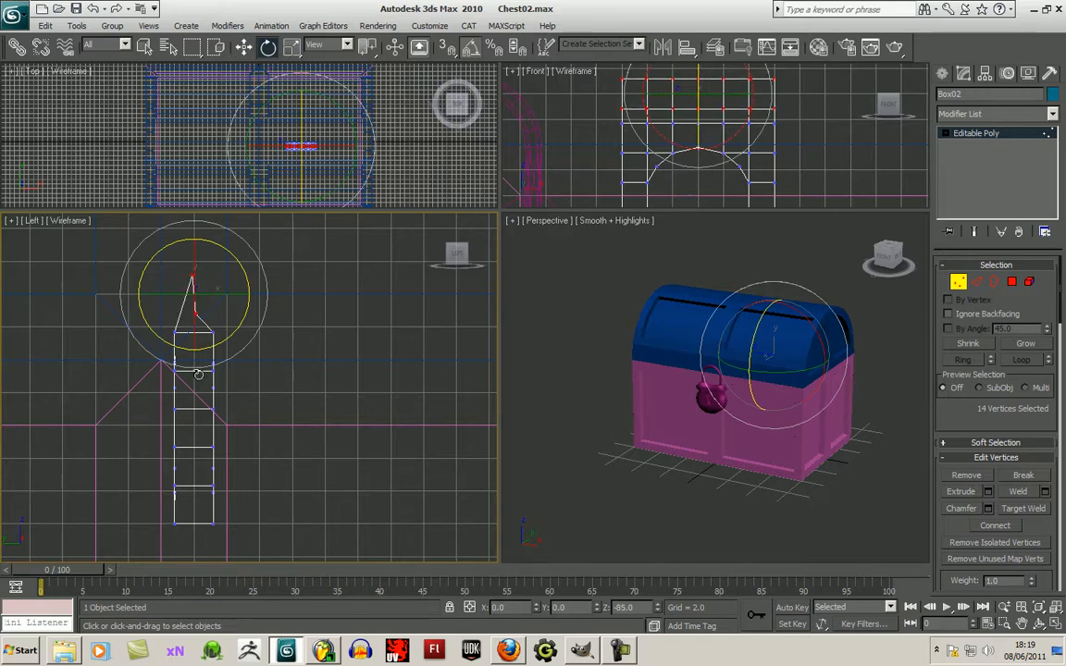
# Move the rotated end vertices outward and lower the inner corner vertices to bend the plate's top into a projecting flange.
pyautogui.click(243, 46)
pyautogui.moveTo(214, 277); pyautogui.dragTo(318, 304)
pyautogui.moveTo(213, 338)
pyautogui.mouseDown()
pyautogui.moveTo(246, 334)
pyautogui.moveTo(206, 325)
pyautogui.moveTo(235, 333)
pyautogui.mouseUp()
pyautogui.moveTo(309, 295); pyautogui.dragTo(284, 367)
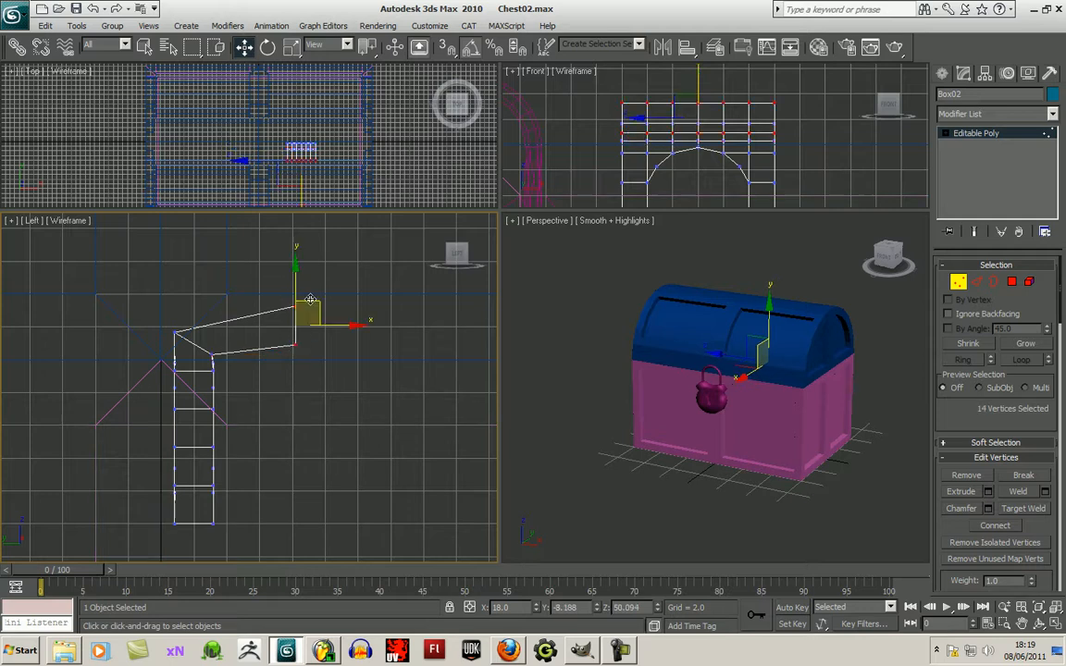
pyautogui.moveTo(320, 302); pyautogui.dragTo(313, 329)
# Level the flange by aligning its lower and upper end vertices with the corner vertices in the side view.
pyautogui.moveTo(324, 384); pyautogui.dragTo(318, 327)
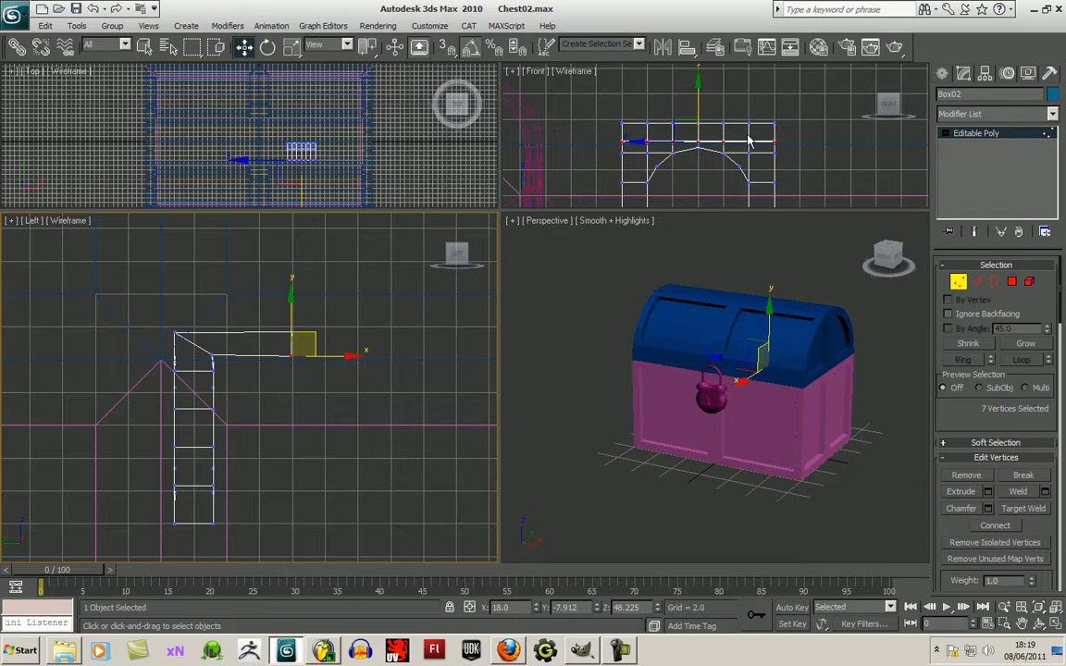
pyautogui.click(330, 387)
pyautogui.click(292, 357)
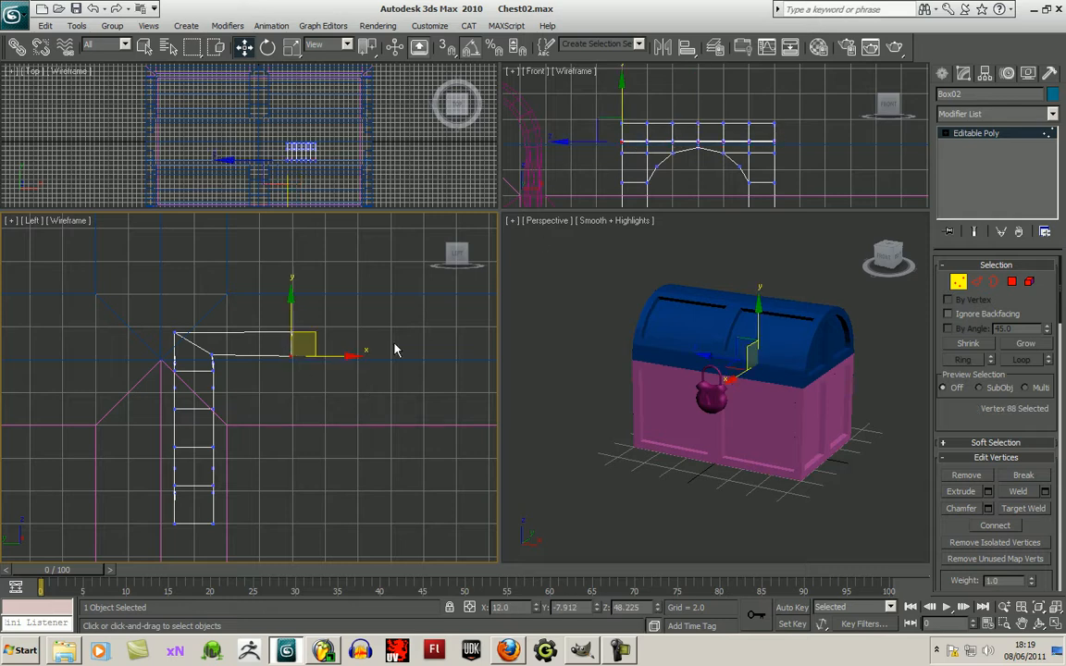
pyautogui.click(426, 394)
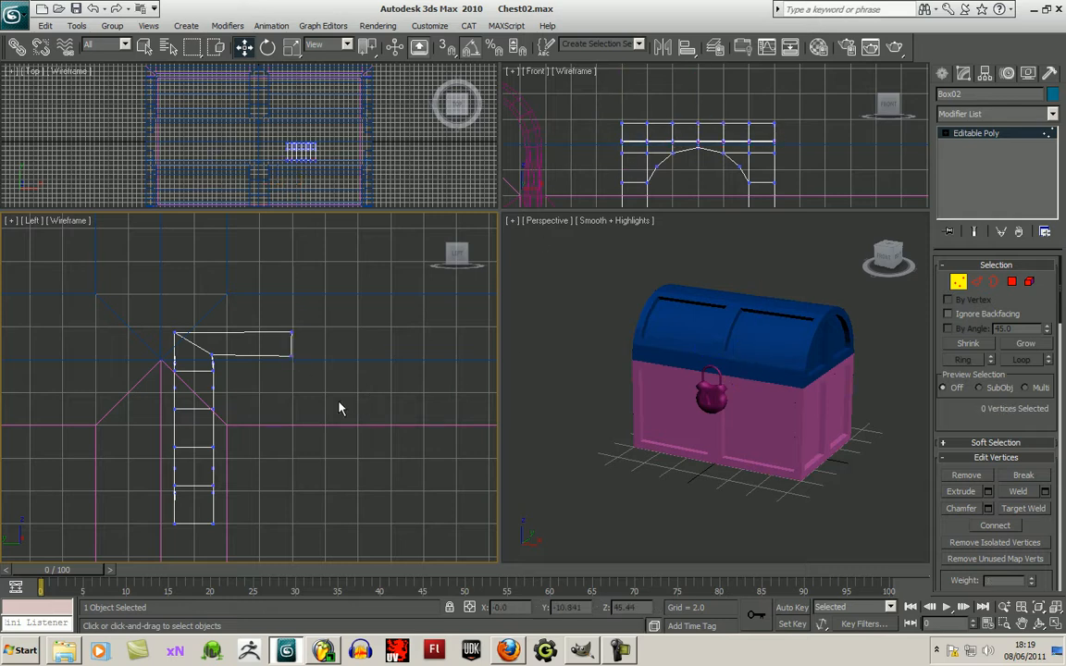
pyautogui.moveTo(277, 386)
pyautogui.mouseDown(button='middle')
pyautogui.moveTo(290, 412)
pyautogui.moveTo(289, 387)
pyautogui.mouseUp(button='middle')
pyautogui.moveTo(288, 375); pyautogui.dragTo(332, 316)
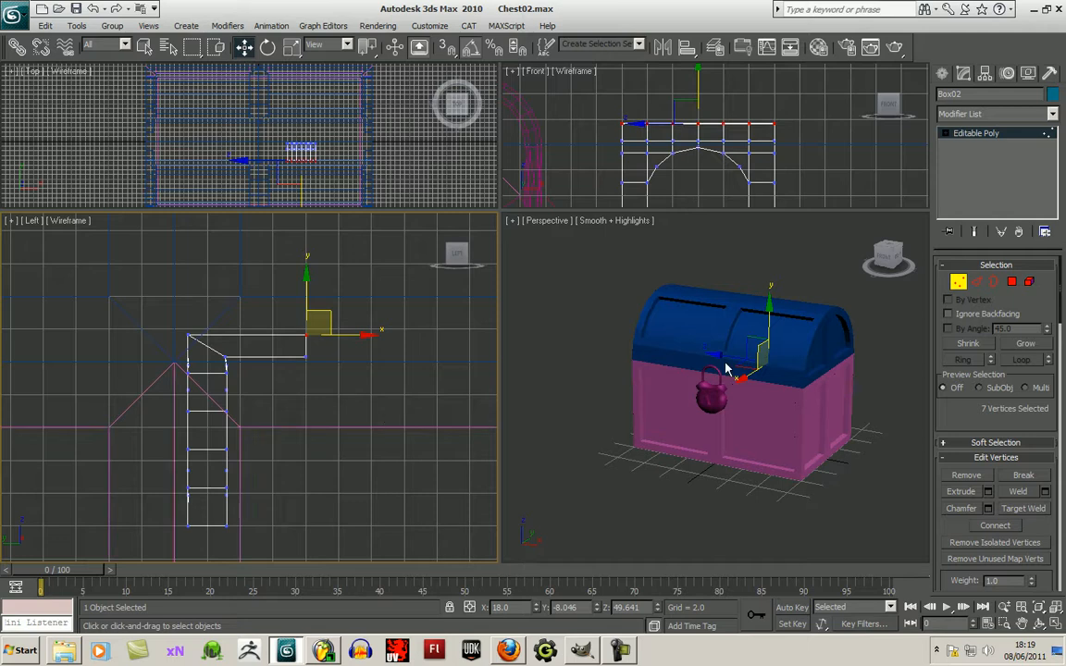
# Leave vertex editing on the bent plate and undo the accidental move of the chest lid.
pyautogui.moveTo(868, 468); pyautogui.dragTo(871, 482, button='middle')
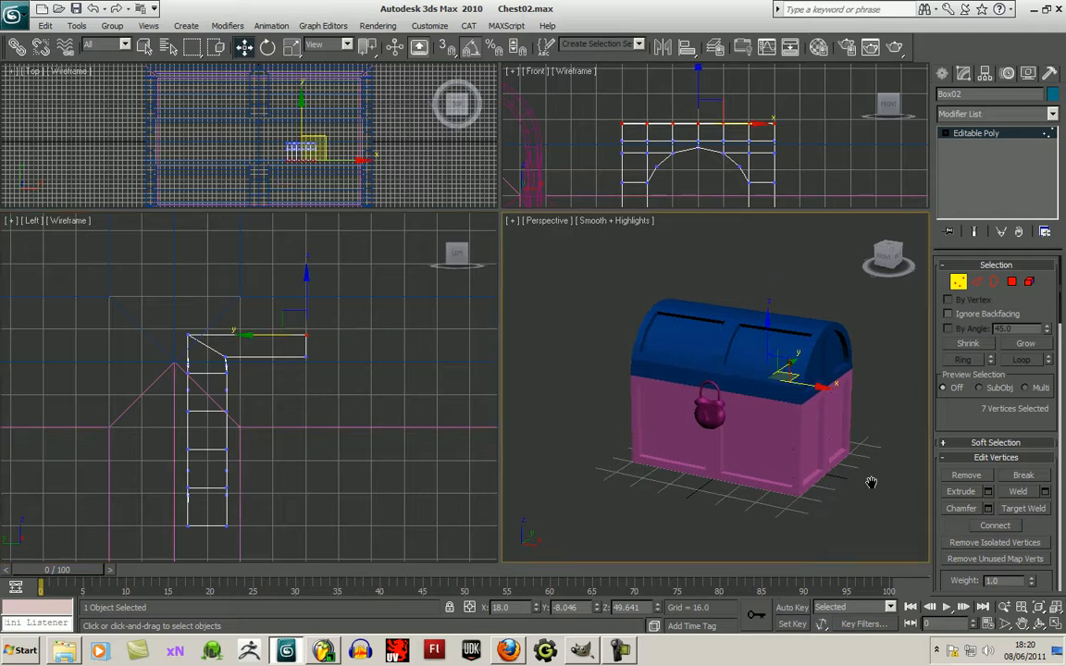
pyautogui.click(1060, 628)
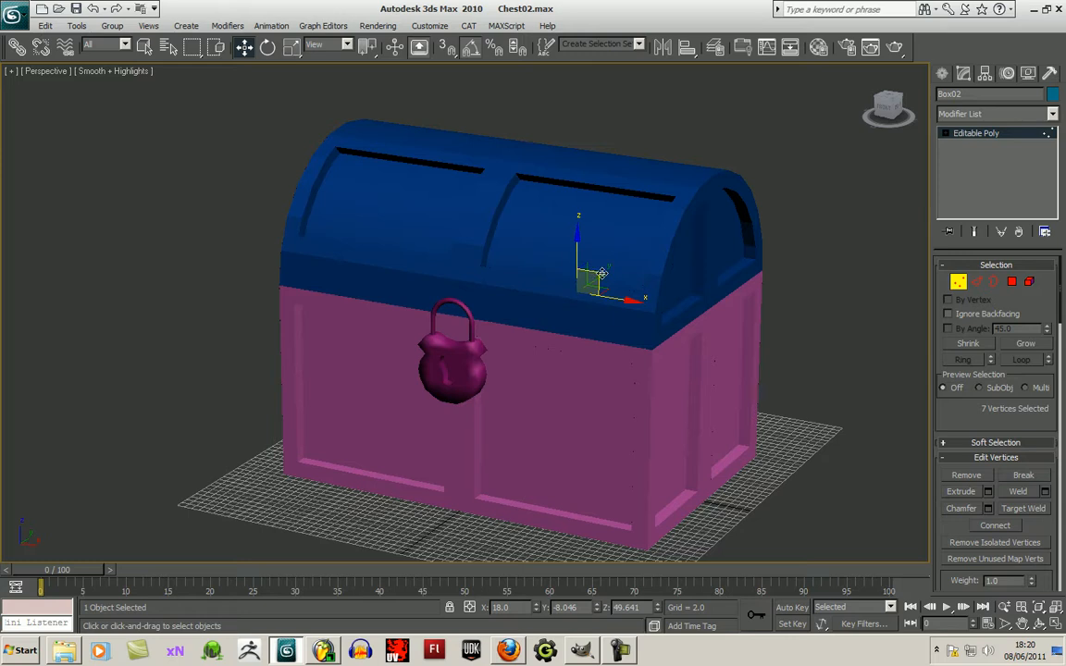
pyautogui.moveTo(565, 316); pyautogui.dragTo(601, 314)
pyautogui.click(979, 134)
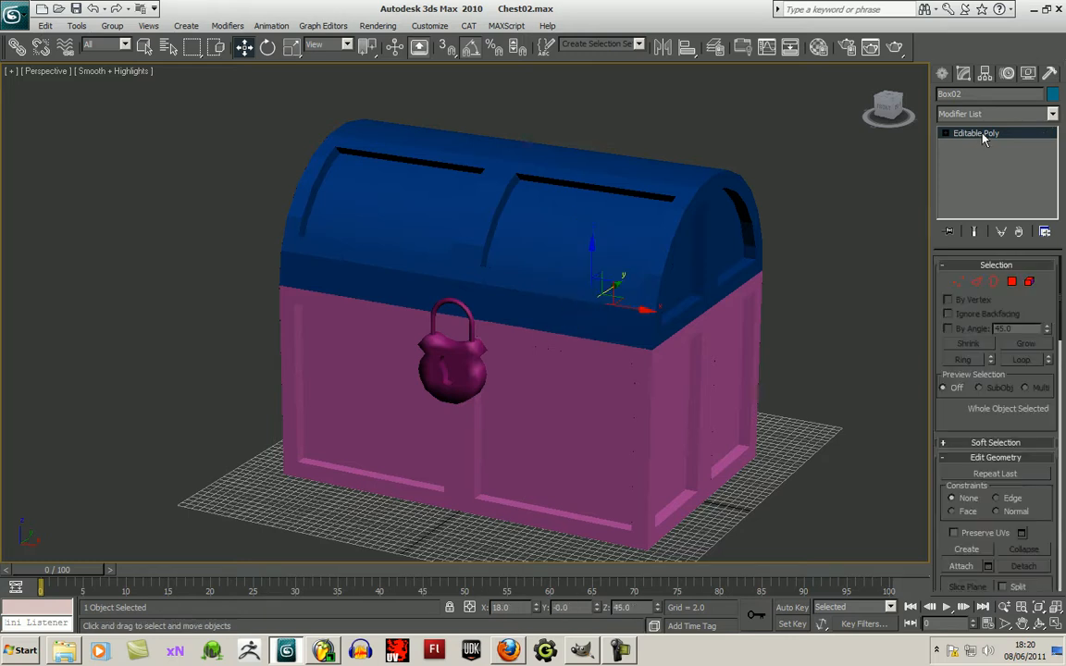
pyautogui.moveTo(614, 287); pyautogui.dragTo(579, 327)
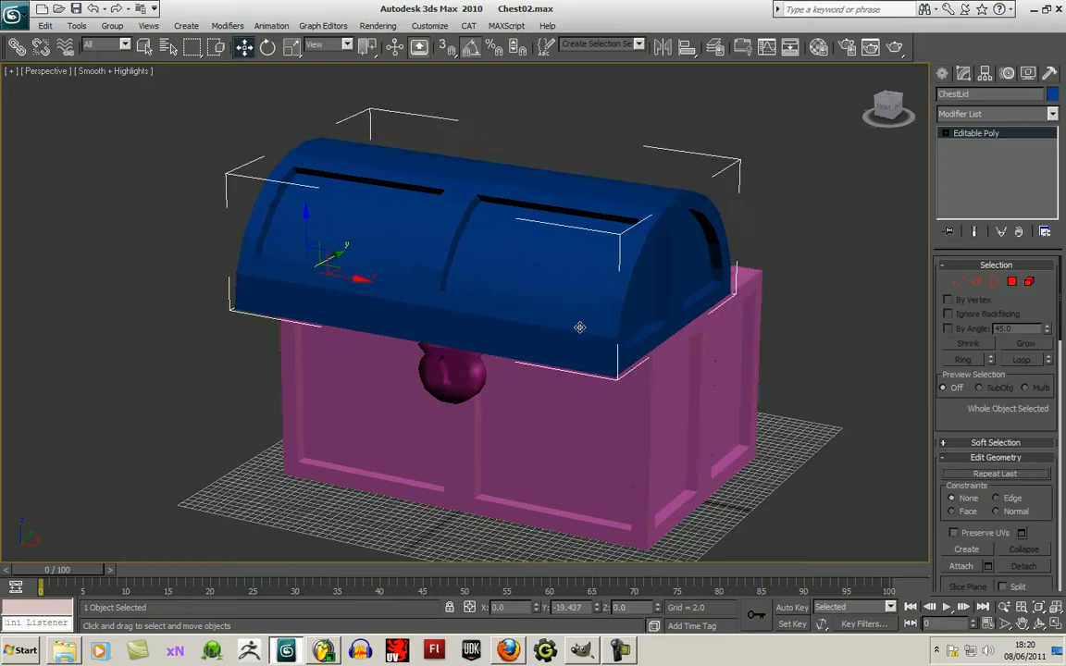
pyautogui.hotkey('ctrl', 'z')
# Show the perspective view in wireframe and select the bent plate inside the chest.
pyautogui.click(134, 74)
pyautogui.click(150, 109)
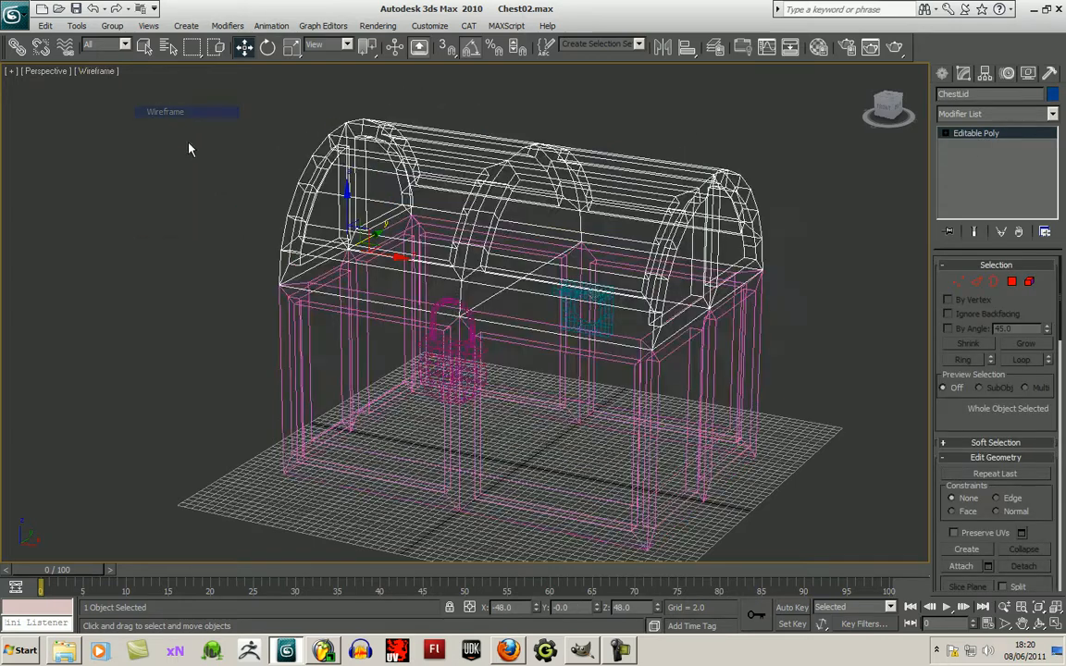
pyautogui.click(602, 323)
pyautogui.moveTo(618, 283); pyautogui.dragTo(421, 421)
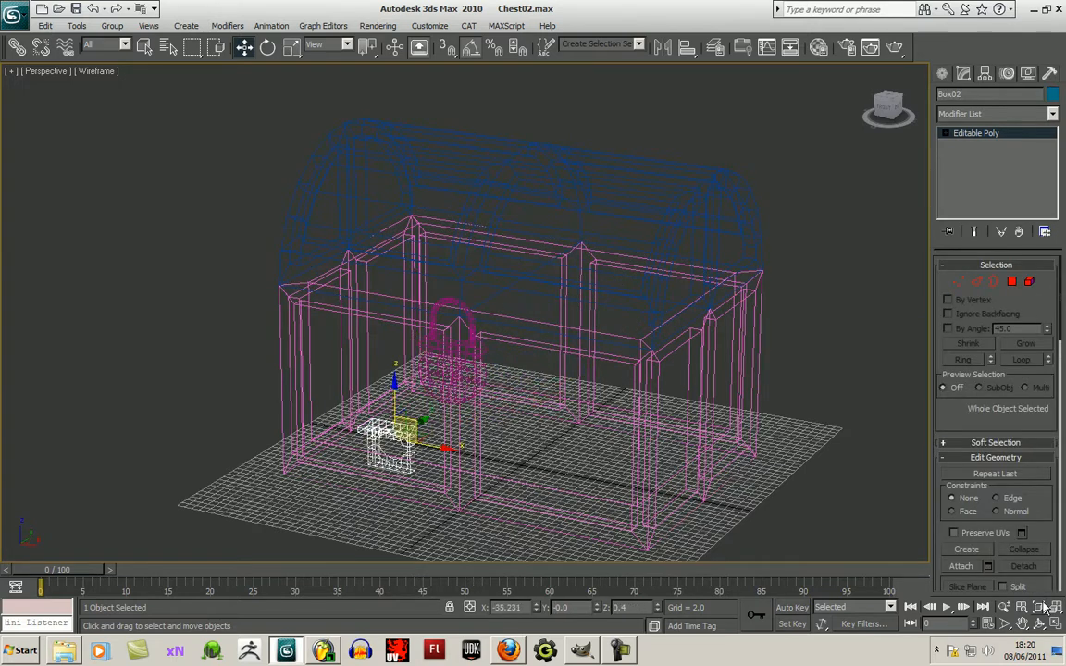
pyautogui.hotkey('alt', 'w')
pyautogui.moveTo(247, 160); pyautogui.dragTo(240, 135, button='middle')
pyautogui.hotkey('ctrl', 'z')
# Move the bent plate in front of the padlock in the top view, at about Y -40.7, and set its X position to 0.
pyautogui.scroll(-6, 359, 100)
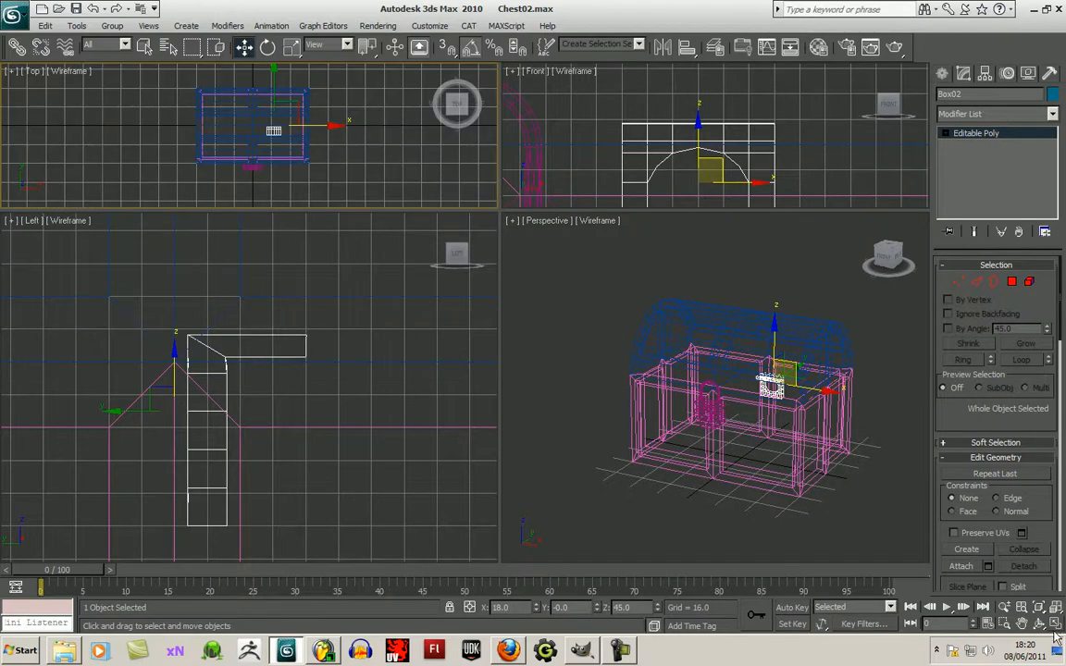
pyautogui.click(1055, 623)
pyautogui.scroll(4, 523, 314)
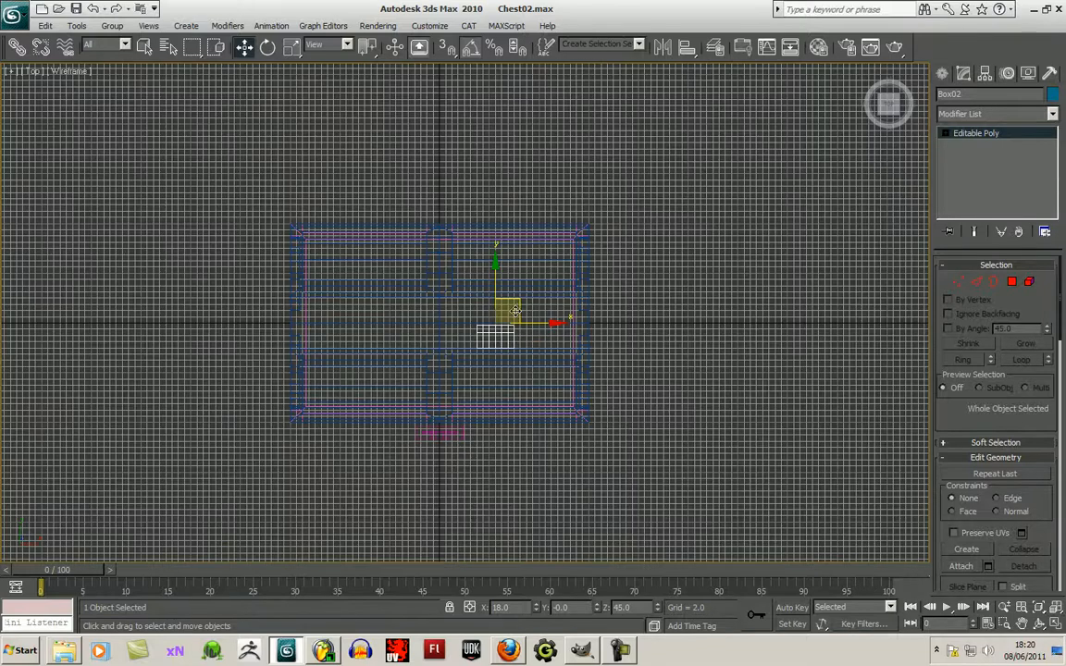
pyautogui.moveTo(514, 315); pyautogui.dragTo(466, 431)
pyautogui.doubleClick(523, 608)
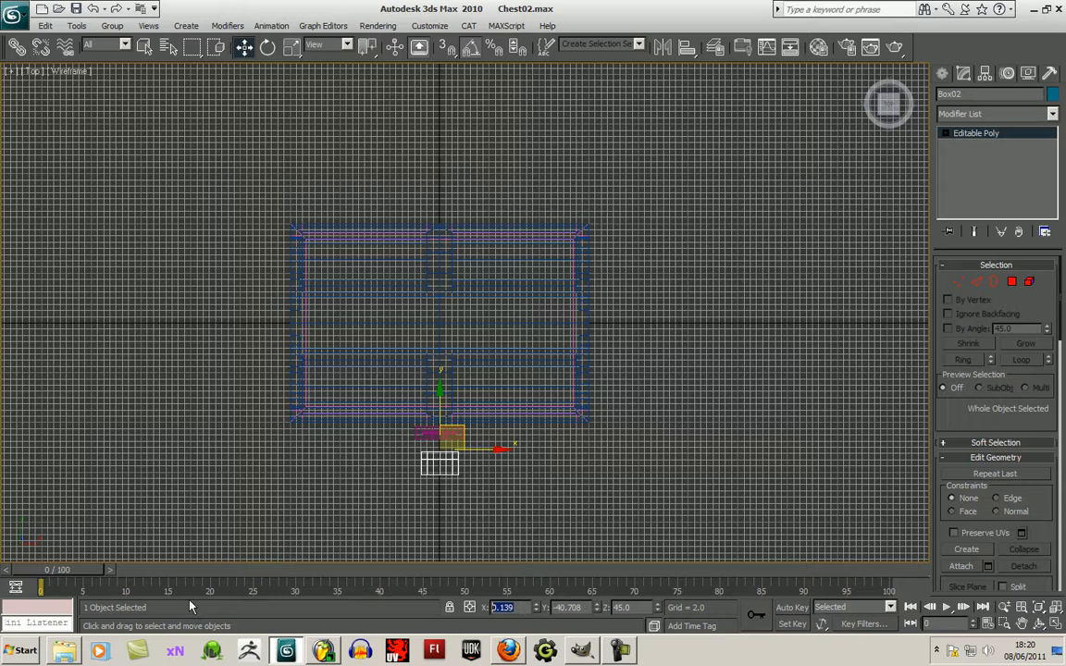
pyautogui.write('0')
pyautogui.press('Return')
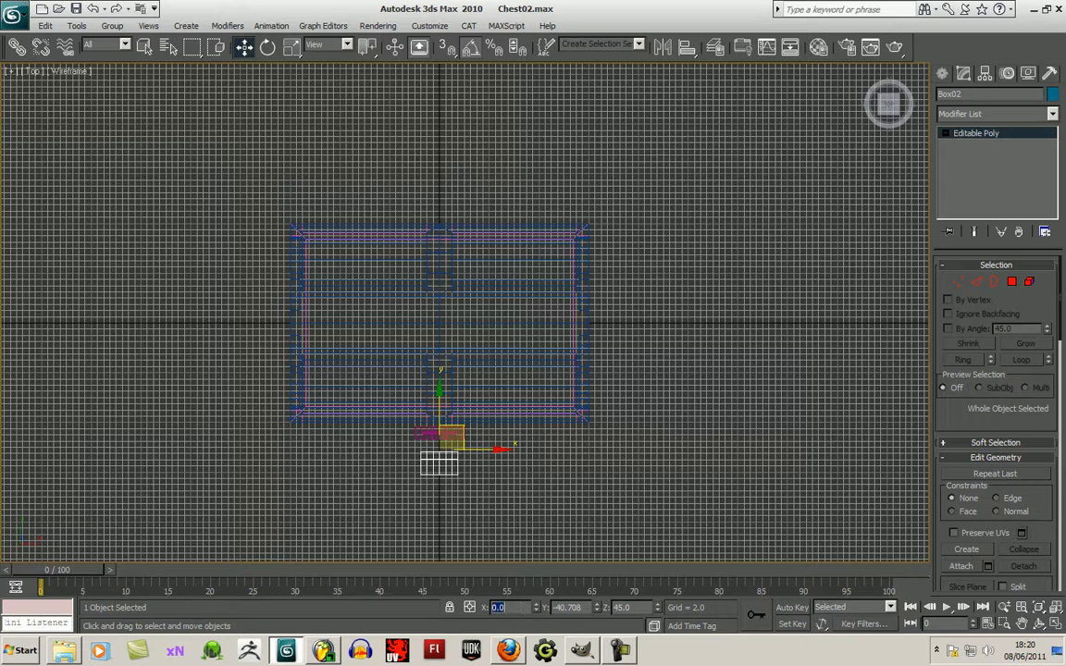
# Return to the four-view layout, hide the grid in the top, front and left views, and frame the whole scene.
pyautogui.click(1056, 623)
pyautogui.scroll(10, 703, 421)
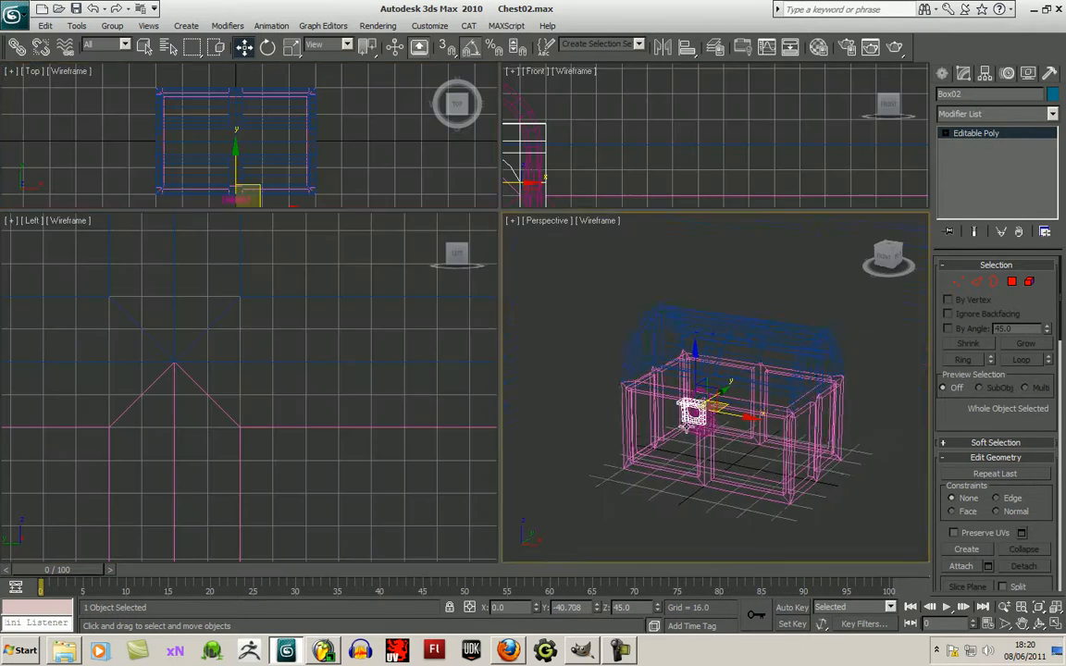
pyautogui.scroll(-3, 772, 399)
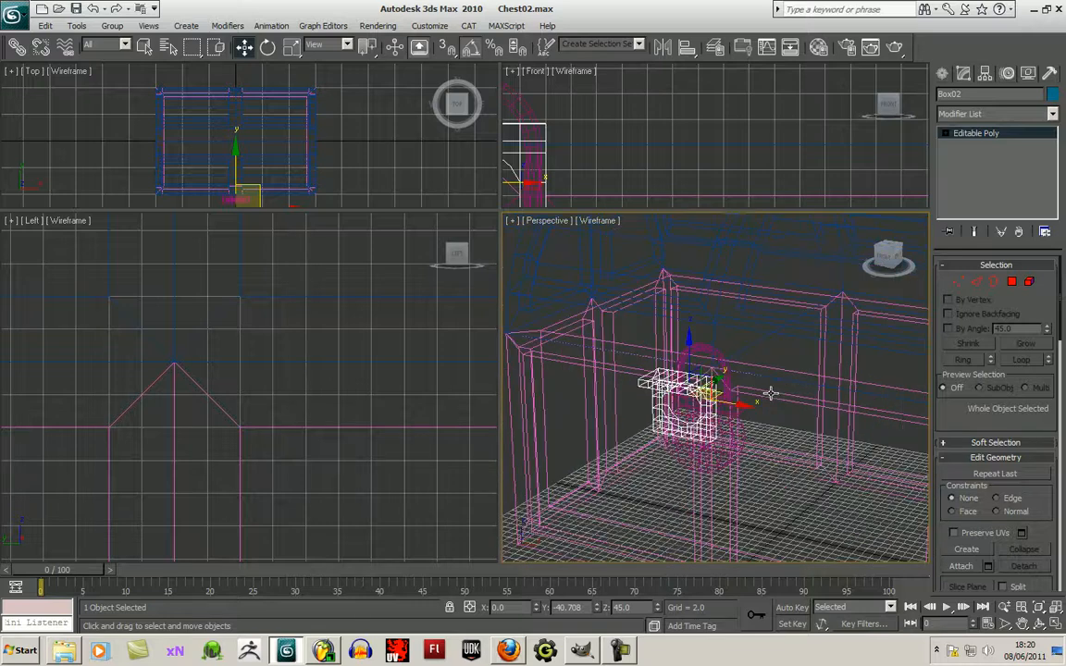
pyautogui.click(267, 47)
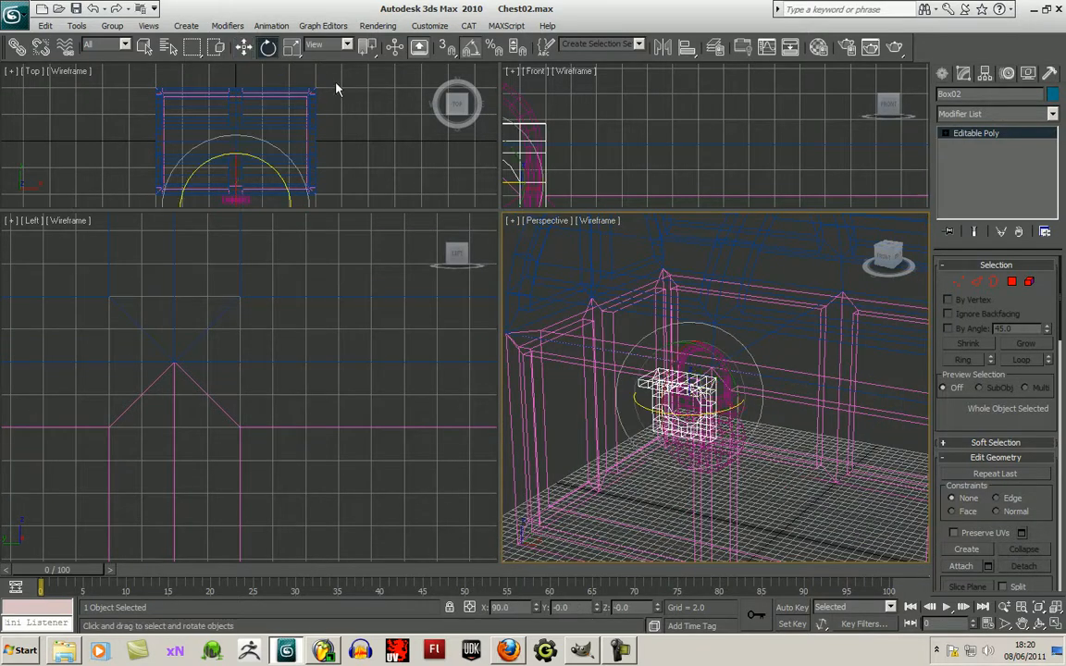
pyautogui.scroll(-8, 347, 357)
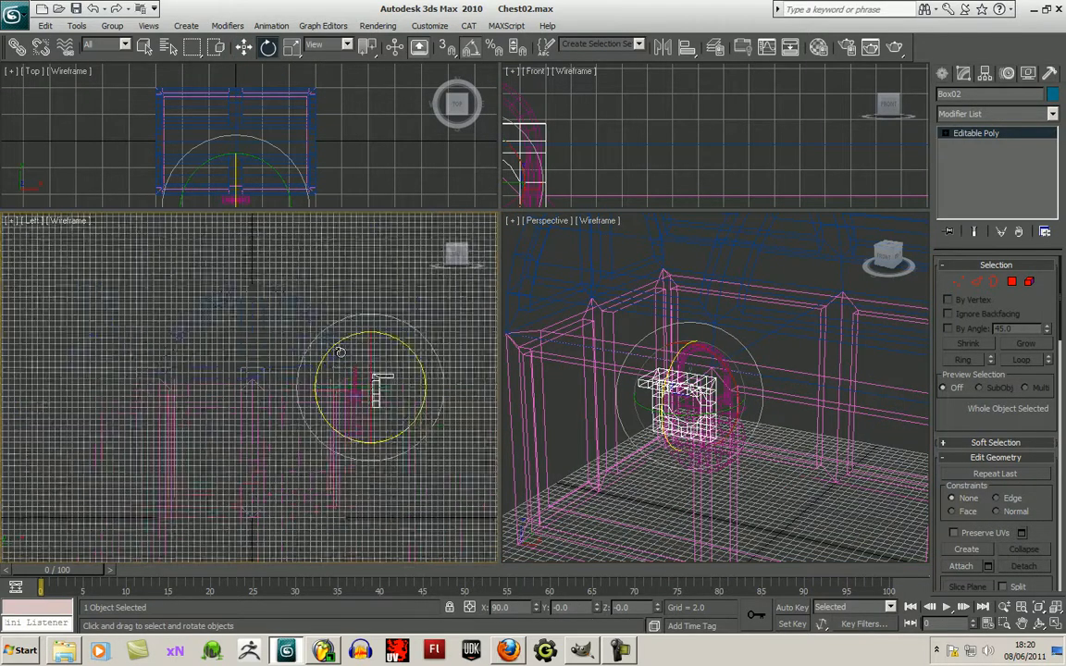
pyautogui.scroll(4, 327, 348)
pyautogui.moveTo(349, 352); pyautogui.dragTo(330, 427, button='middle')
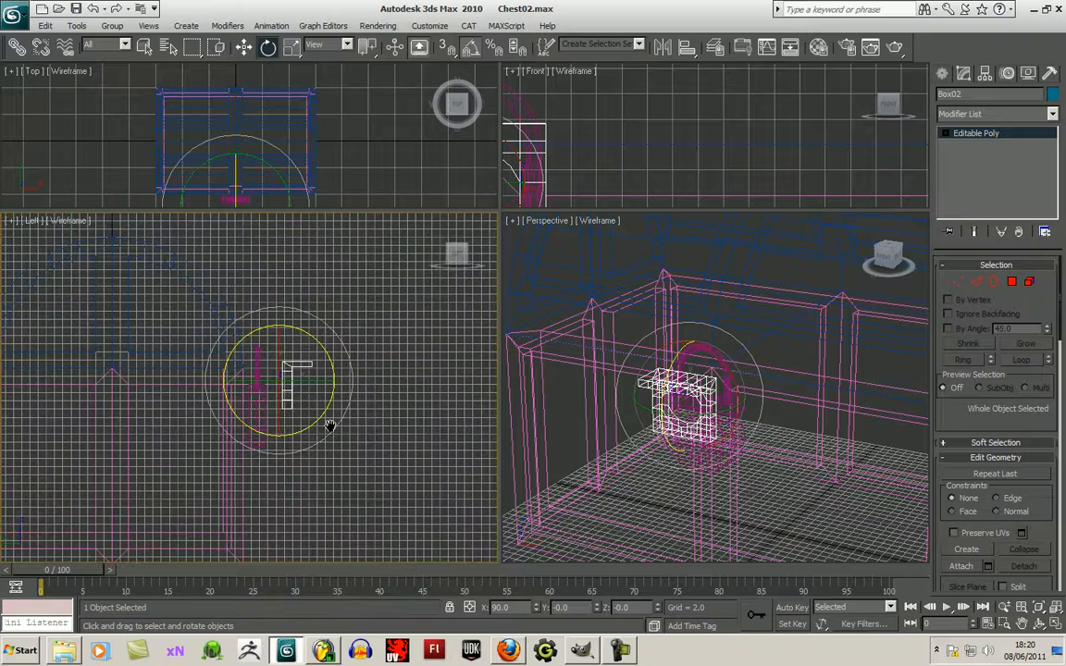
pyautogui.press('g')
pyautogui.rightClick(370, 149)
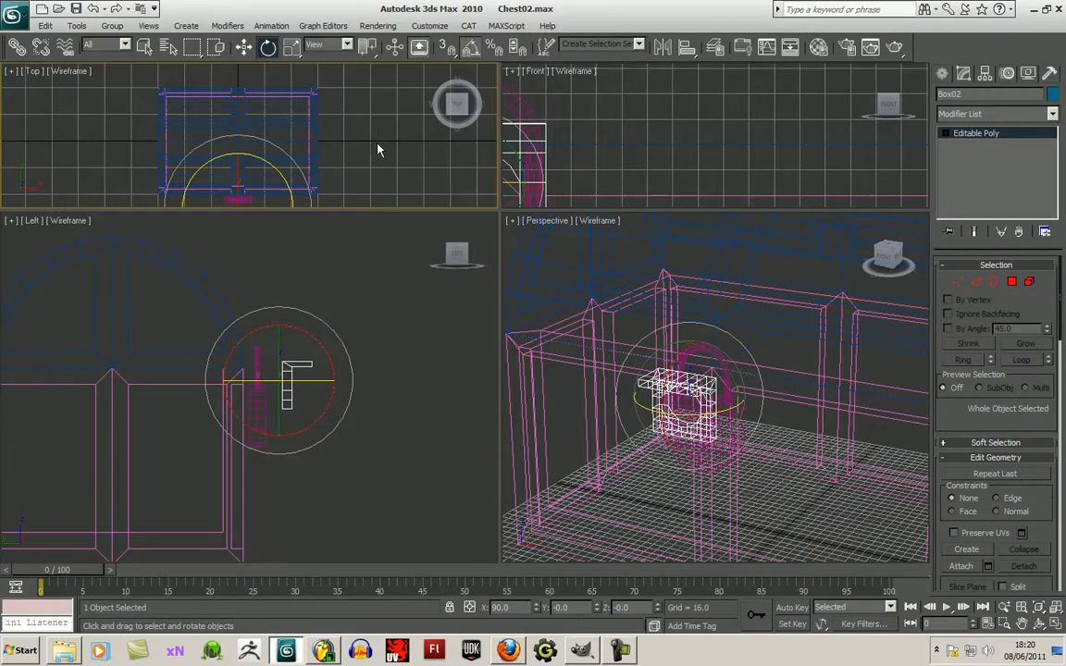
pyautogui.rightClick(659, 136)
pyautogui.press('g')
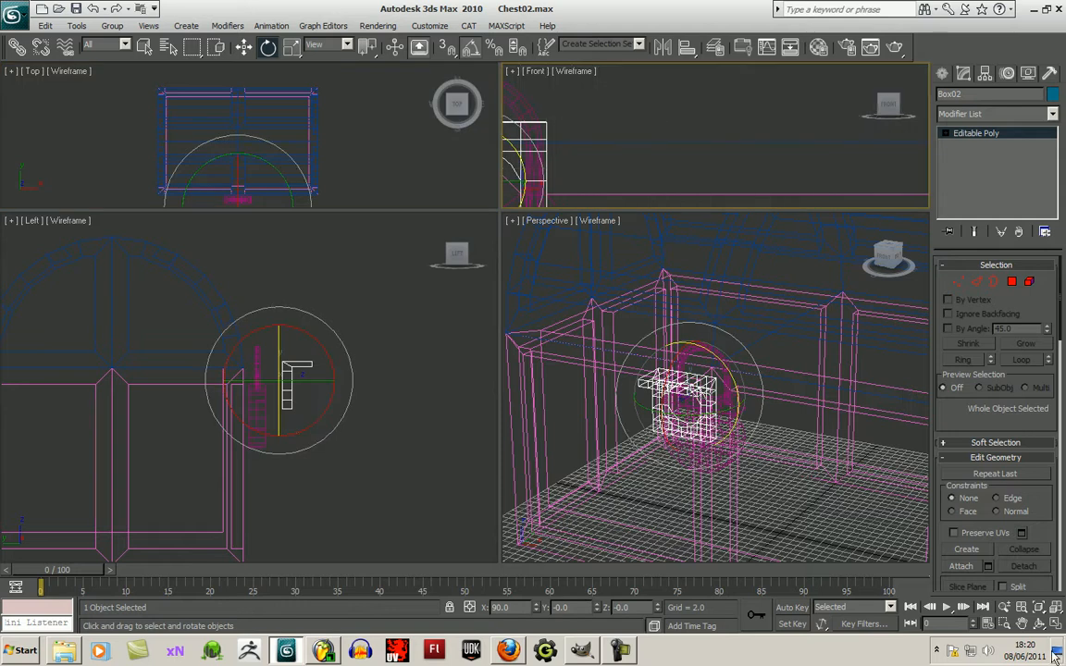
pyautogui.click(1057, 605)
# Rotate the bent plate 90 degrees in the left view so the holed part lies horizontal and the flange points up.
pyautogui.rightClick(431, 403)
pyautogui.moveTo(411, 404); pyautogui.dragTo(423, 316)
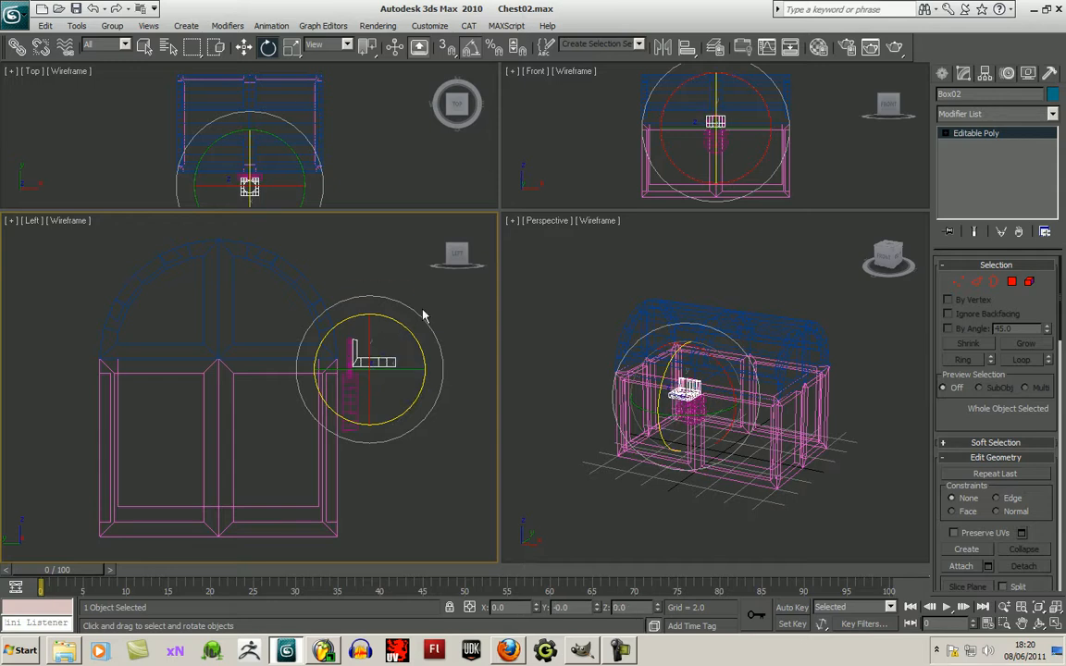
# Move the bent plate against the chest front in the left view, at about Y -35.7, Z 47.3.
pyautogui.click(244, 46)
pyautogui.scroll(5, 389, 407)
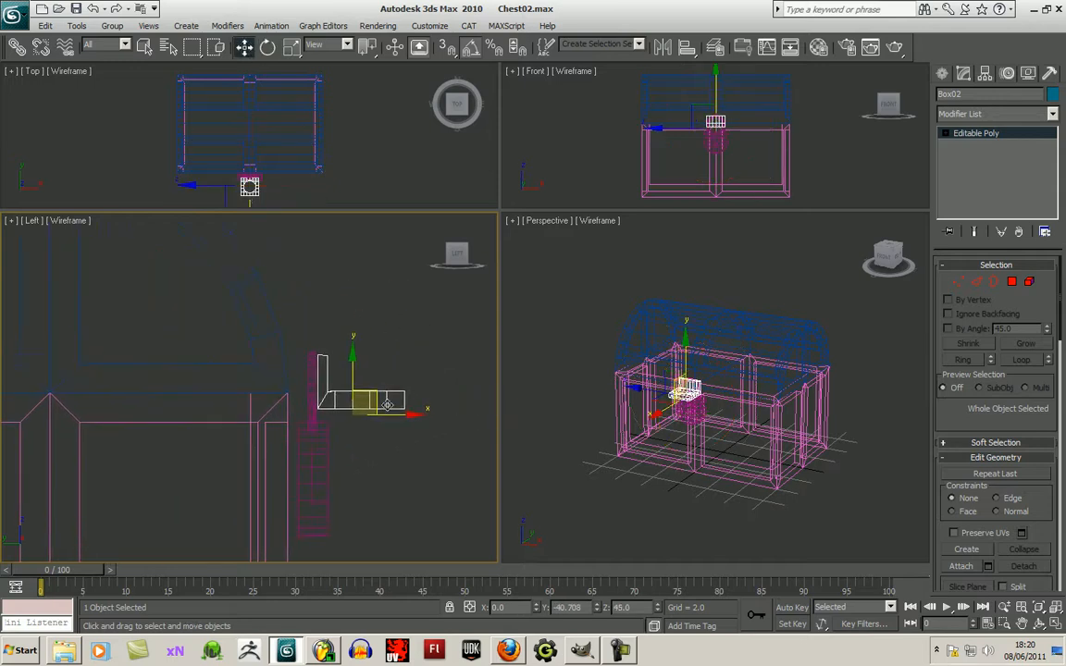
pyautogui.moveTo(378, 395); pyautogui.dragTo(341, 378)
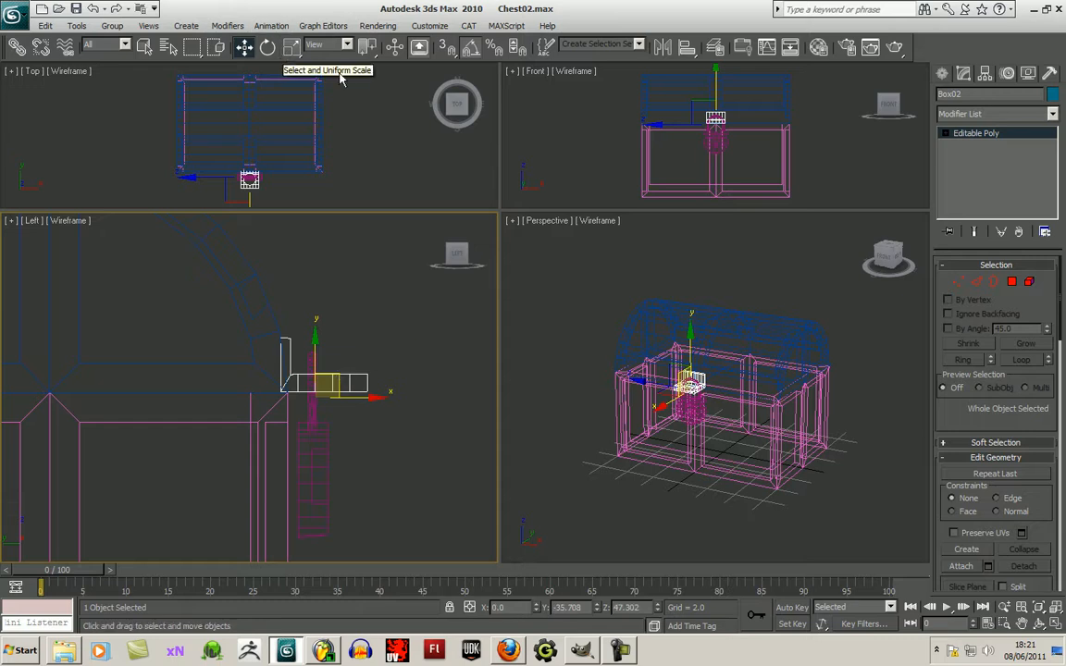
# Scale the vertices of the plate's holed part to about 46% along X in the left view and move them toward the flange.
pyautogui.click(958, 283)
pyautogui.moveTo(392, 349); pyautogui.dragTo(295, 410)
pyautogui.click(292, 47)
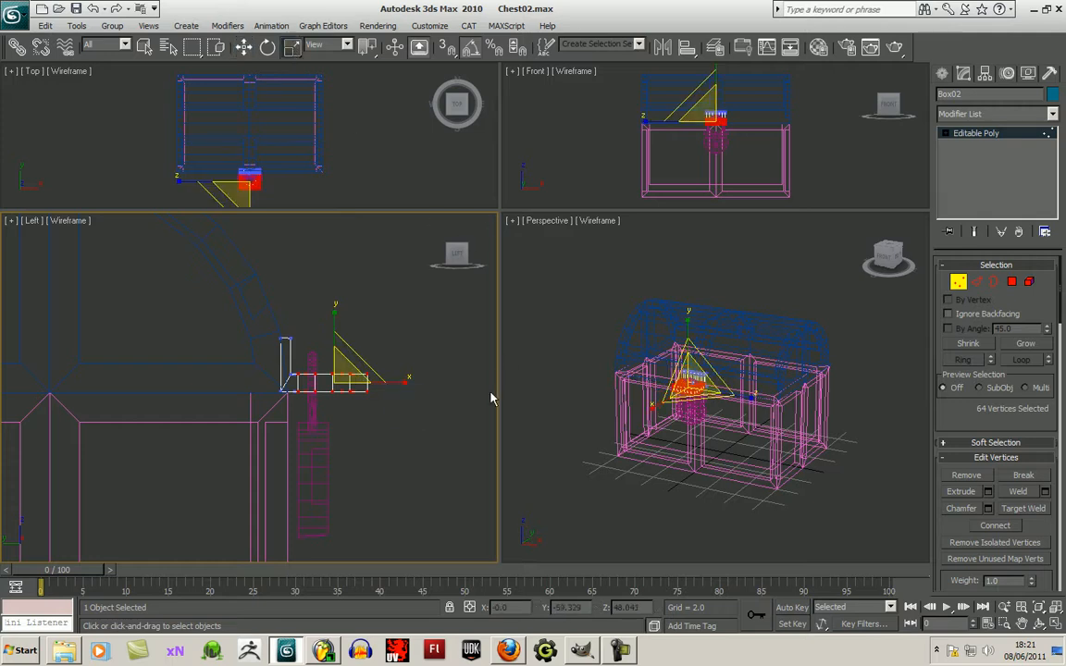
pyautogui.moveTo(401, 382); pyautogui.dragTo(341, 320)
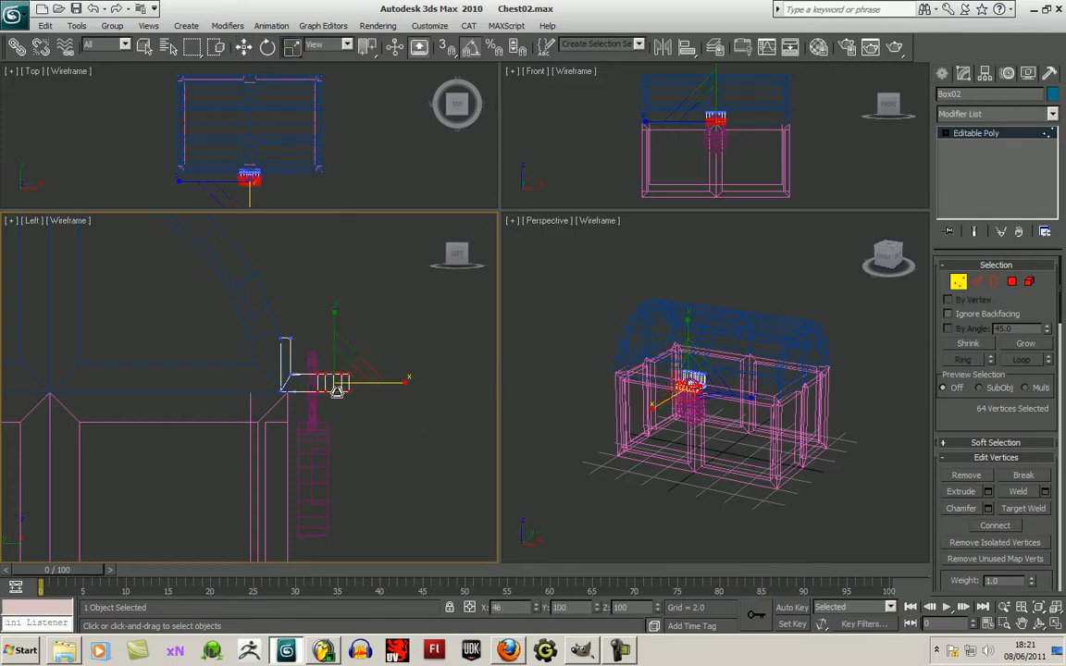
pyautogui.click(244, 47)
pyautogui.moveTo(389, 383); pyautogui.dragTo(371, 384)
pyautogui.click(386, 419)
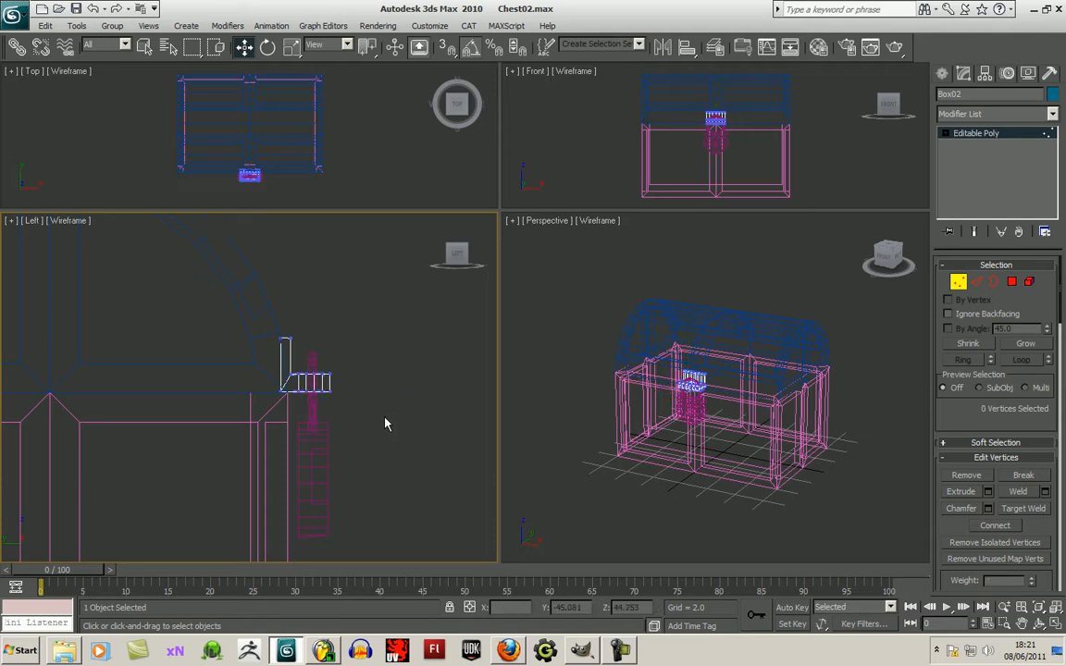
# Clone the whole bent plate straight down in the left view to about Z 37.2.
pyautogui.moveTo(394, 414); pyautogui.dragTo(387, 401, button='middle')
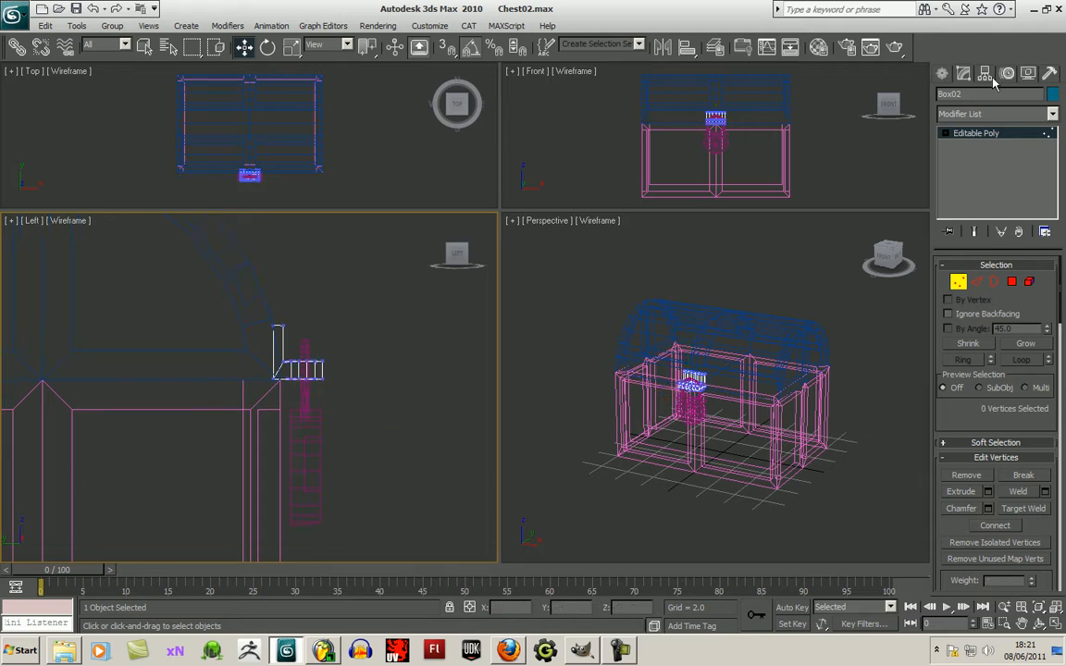
pyautogui.click(942, 74)
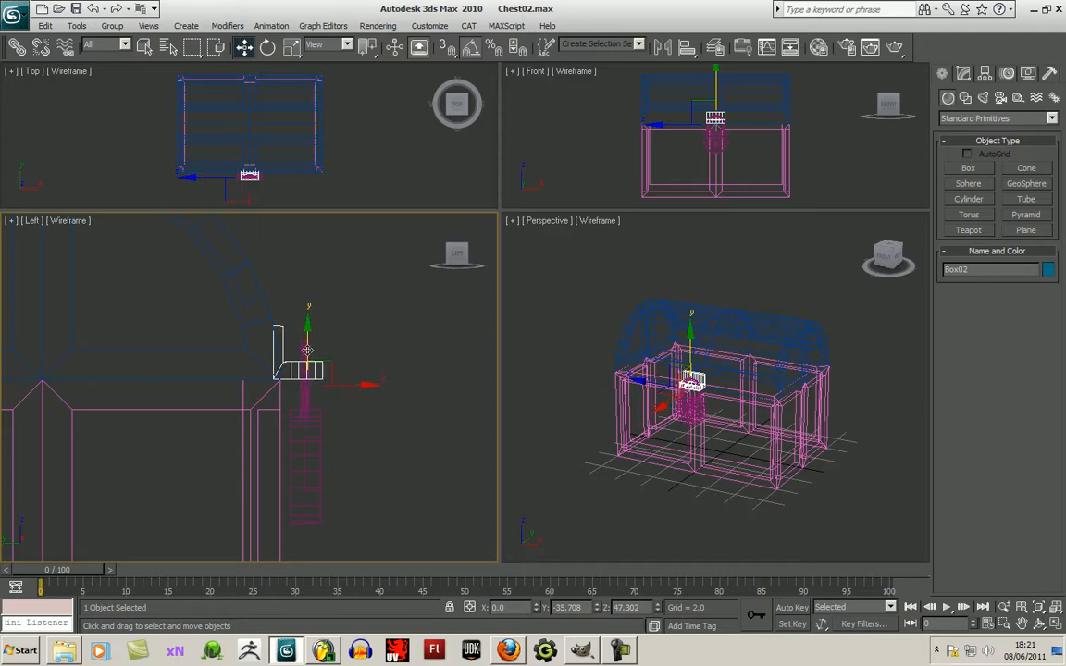
pyautogui.moveTo(307, 324)
pyautogui.keyDown('shift'); pyautogui.mouseDown()
pyautogui.moveTo(338, 396)
pyautogui.moveTo(394, 418)
pyautogui.mouseUp(); pyautogui.keyUp('shift')
pyautogui.click(535, 386)
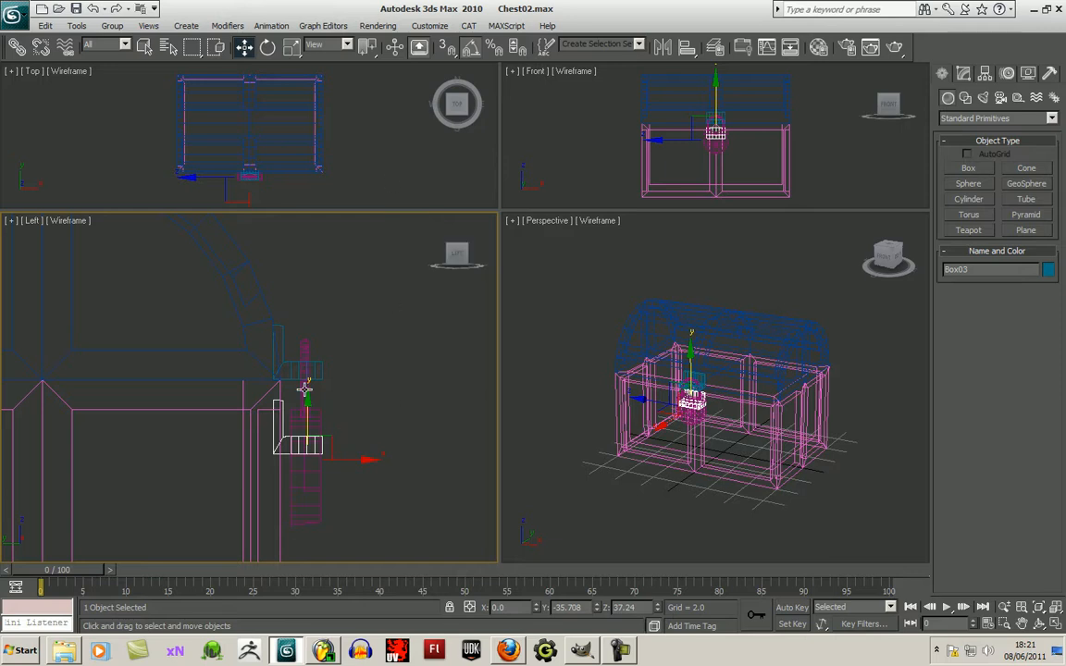
# Mirror the lower plate about Y without cloning and move it up beneath the original plate, at about Z 48.4.
pyautogui.click(663, 48)
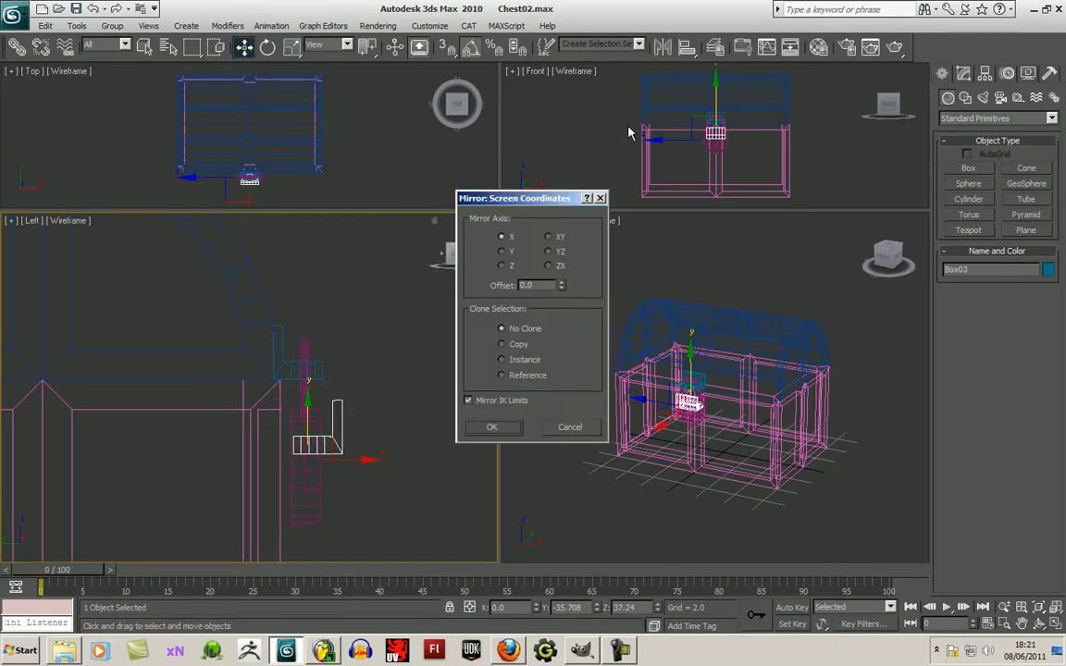
pyautogui.click(505, 252)
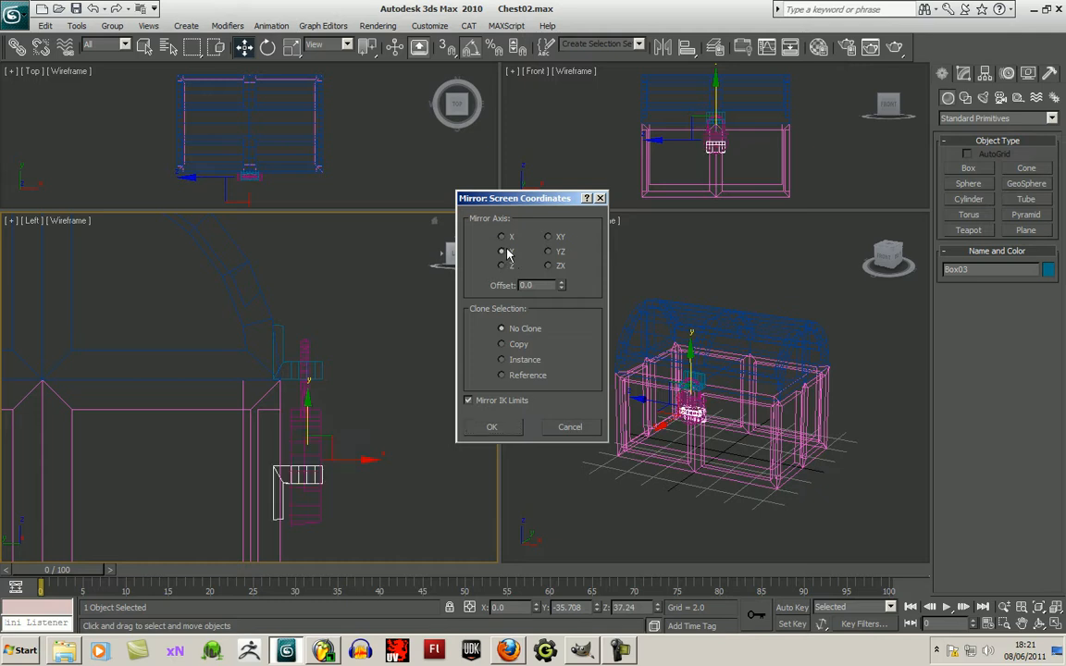
pyautogui.click(493, 428)
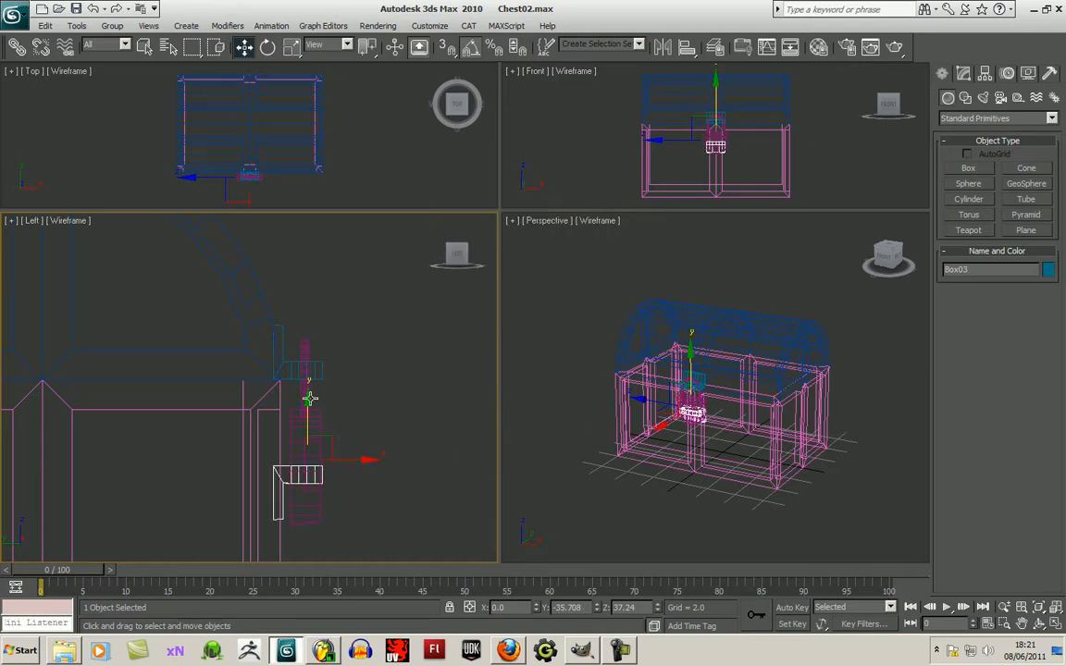
pyautogui.moveTo(309, 403); pyautogui.dragTo(309, 321)
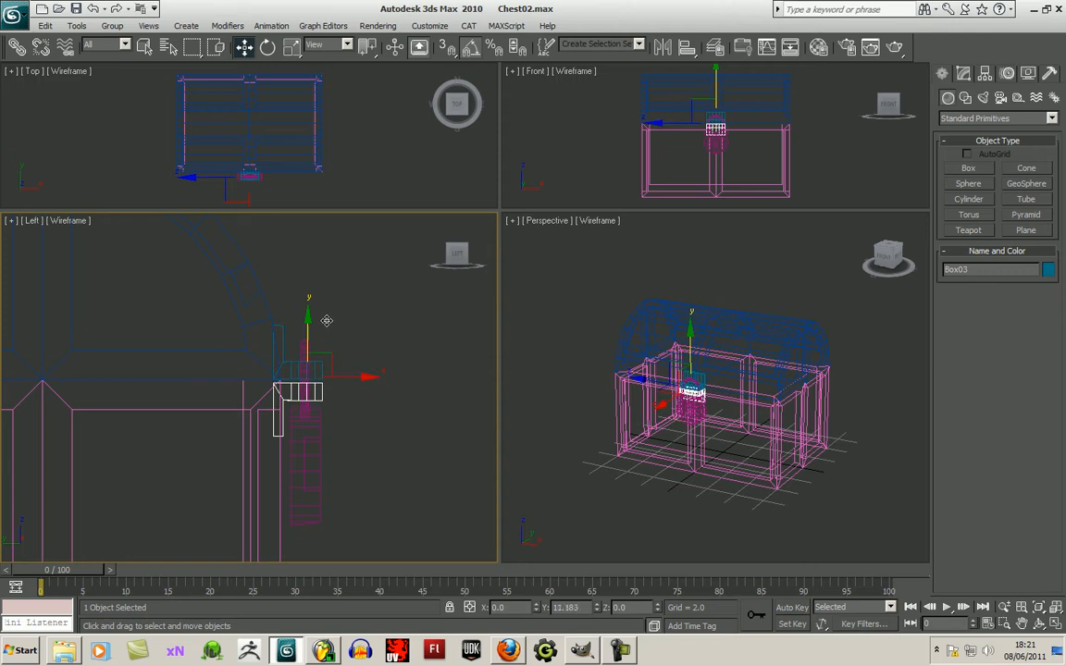
# Shade the perspective view with Smooth + Highlights and examine the two plates and padlock up close.
pyautogui.rightClick(569, 259)
pyautogui.click(598, 220)
pyautogui.click(618, 233)
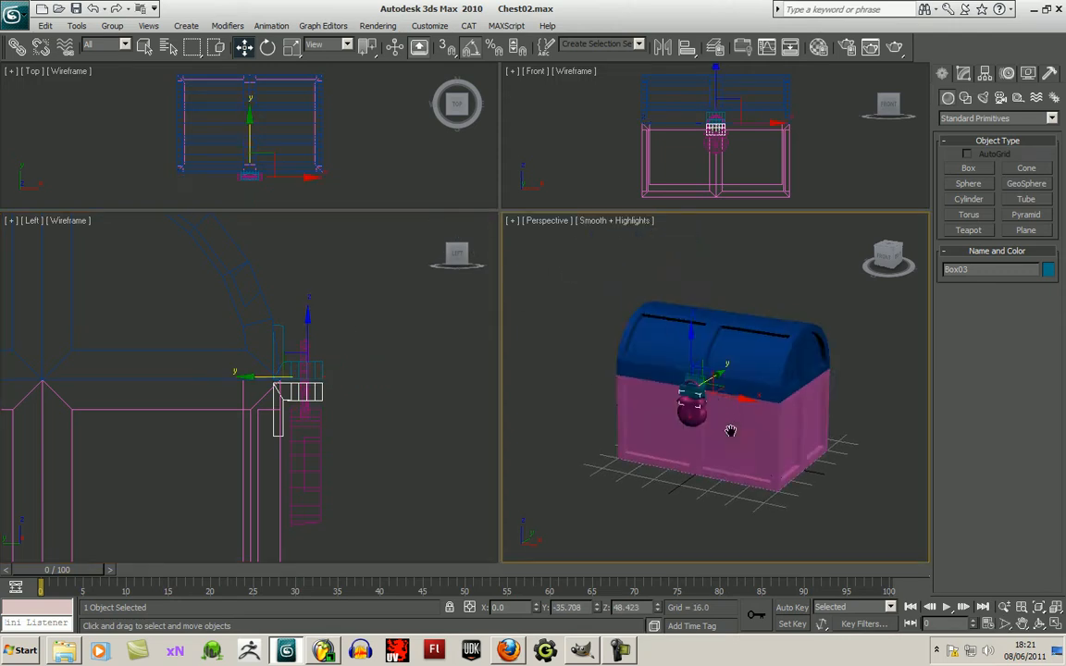
pyautogui.scroll(10, 729, 426)
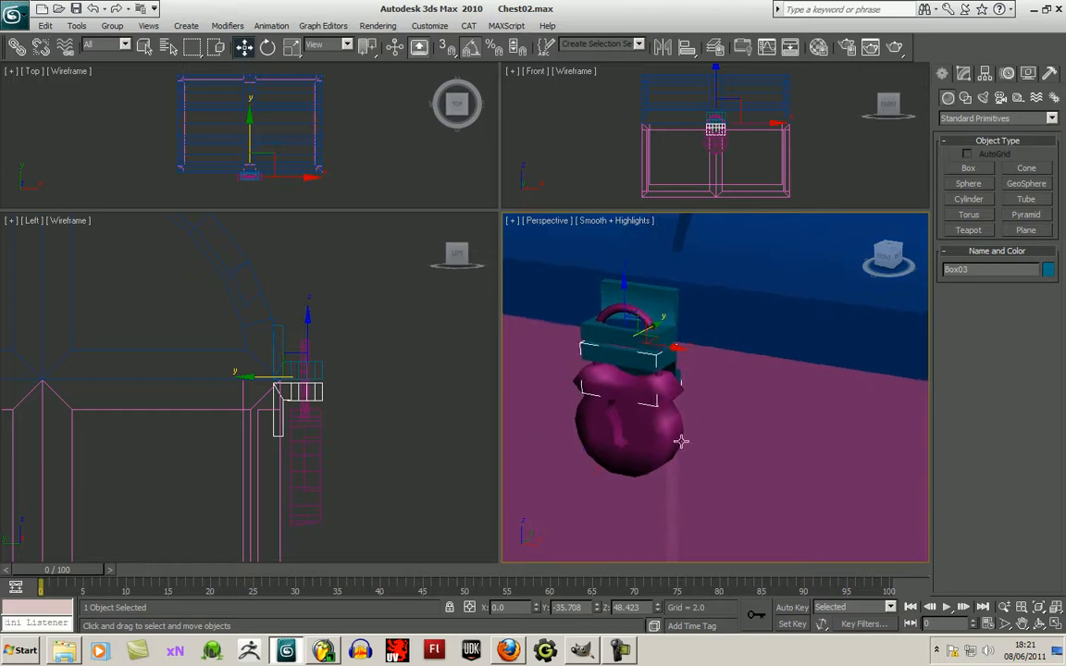
# Move the padlock aside and slightly down in the perspective view, to about X 5.7, Z 37.6, and hide it.
pyautogui.click(664, 428)
pyautogui.moveTo(671, 426); pyautogui.dragTo(702, 433)
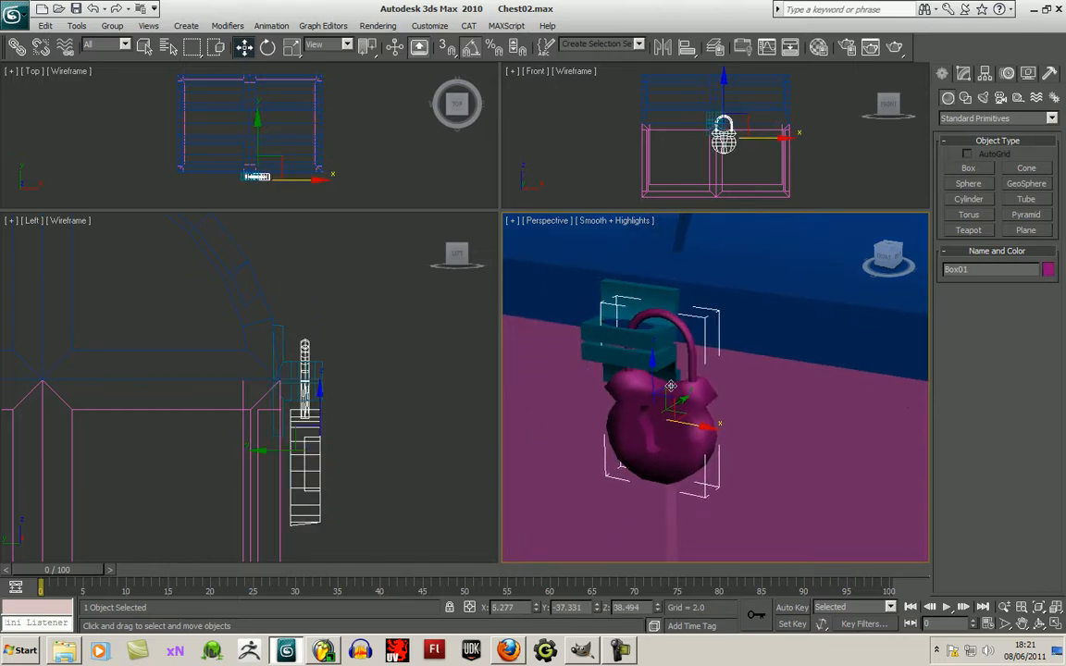
pyautogui.moveTo(653, 369); pyautogui.dragTo(739, 388)
pyautogui.moveTo(703, 441)
pyautogui.mouseDown()
pyautogui.moveTo(897, 483)
pyautogui.moveTo(705, 457)
pyautogui.mouseUp()
pyautogui.rightClick(672, 452)
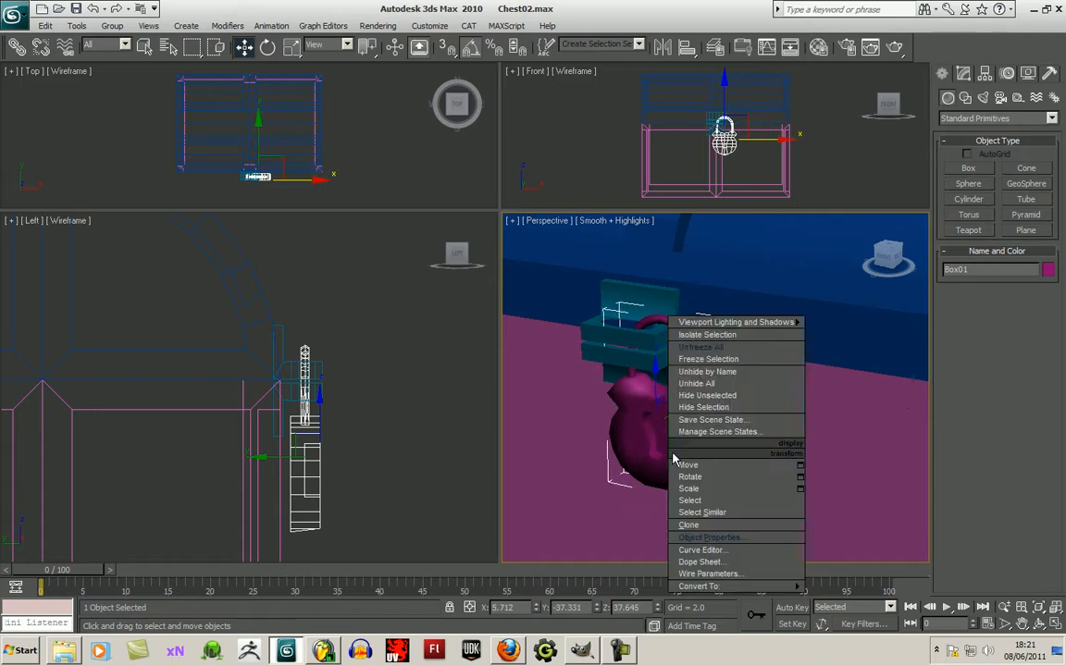
pyautogui.click(739, 408)
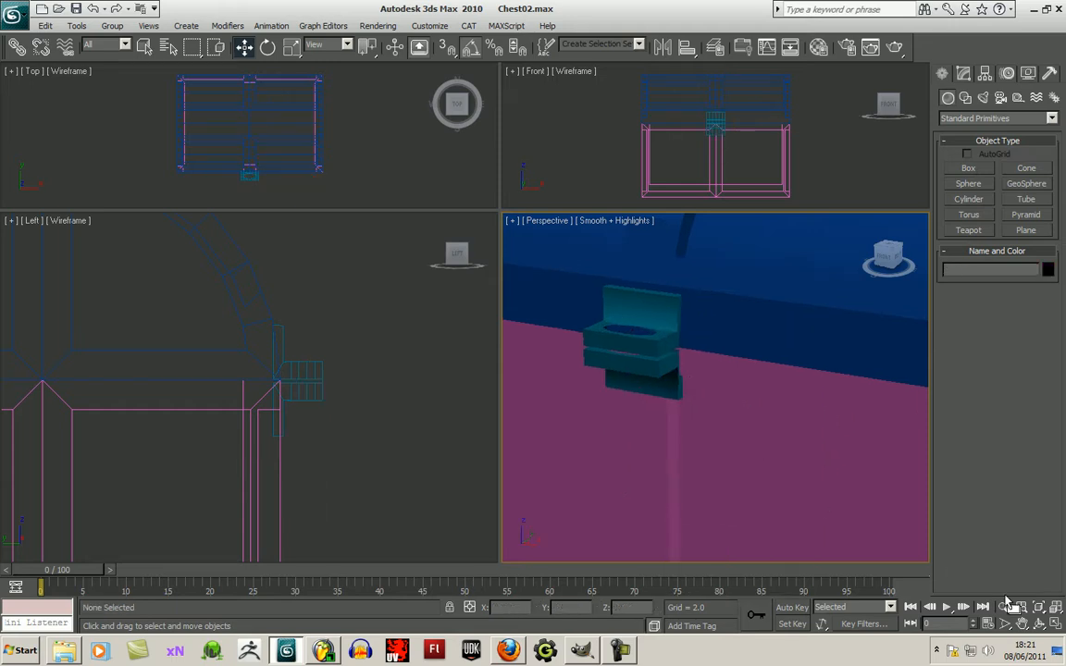
# Examine the chest front with the two plates in perspective and bring the whole chest into the left view.
pyautogui.click(1038, 625)
pyautogui.moveTo(713, 428); pyautogui.dragTo(746, 408)
pyautogui.moveTo(747, 408); pyautogui.dragTo(713, 419, button='middle')
pyautogui.scroll(3, 714, 420)
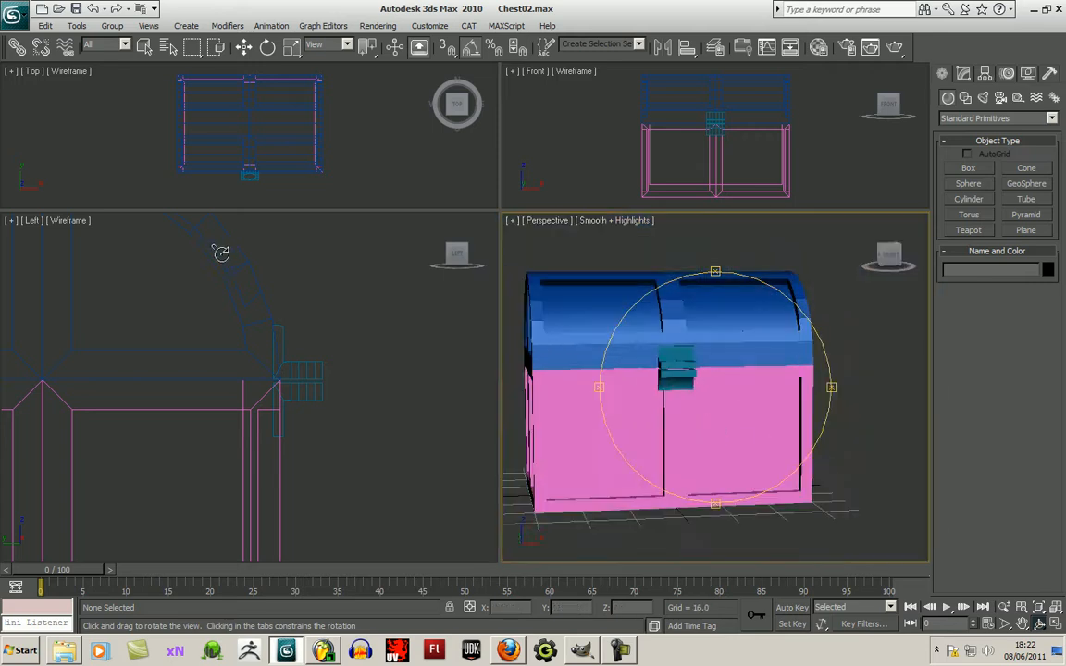
pyautogui.click(243, 46)
pyautogui.click(435, 340)
pyautogui.scroll(-3, 413, 404)
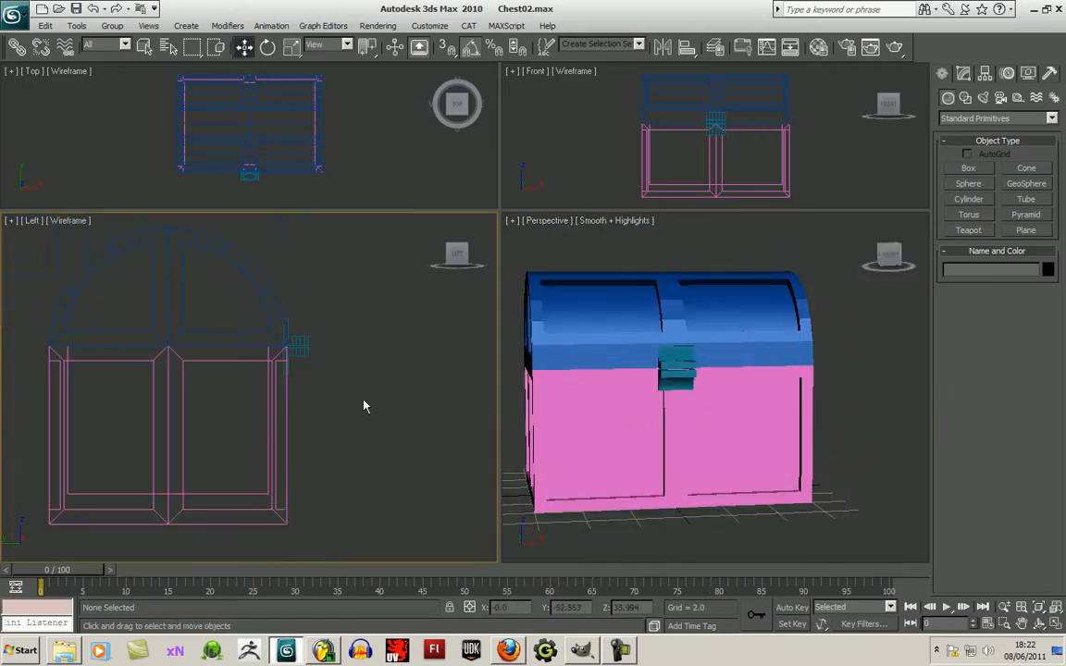
# Attach the lower lock plate to the chest base at the Element level with no elements selected.
pyautogui.click(270, 417)
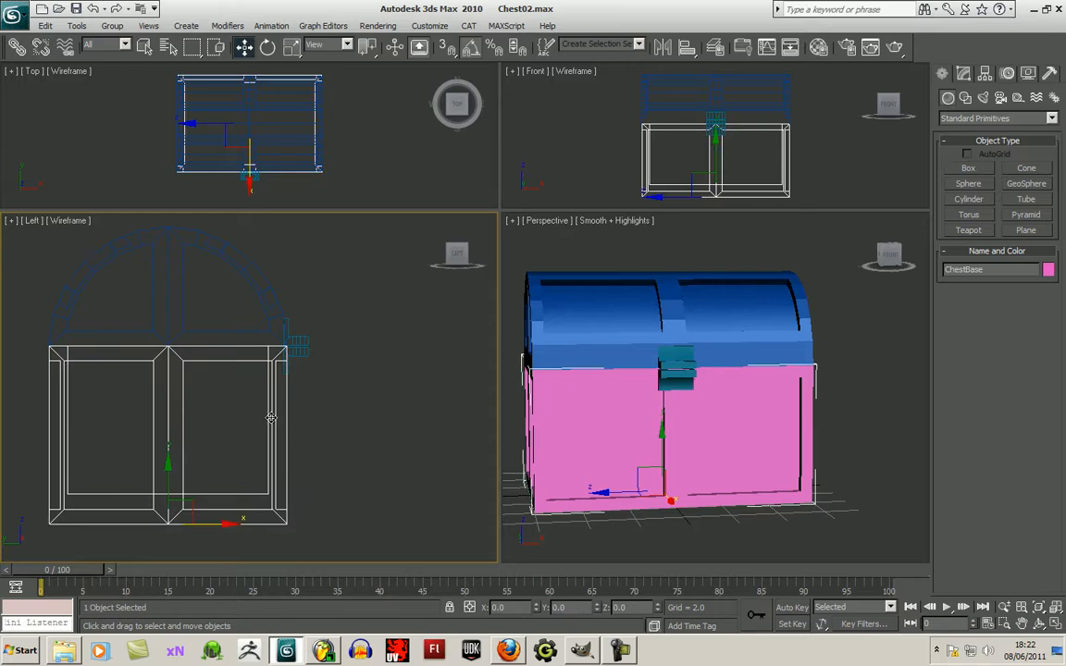
pyautogui.click(967, 76)
pyautogui.click(1029, 282)
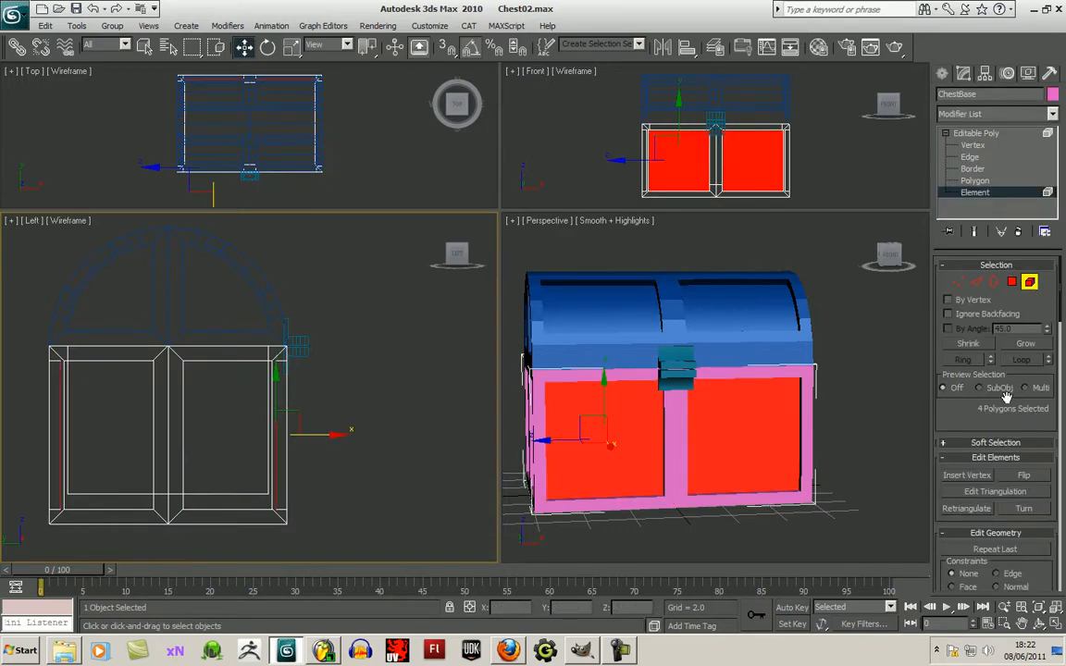
pyautogui.click(845, 433)
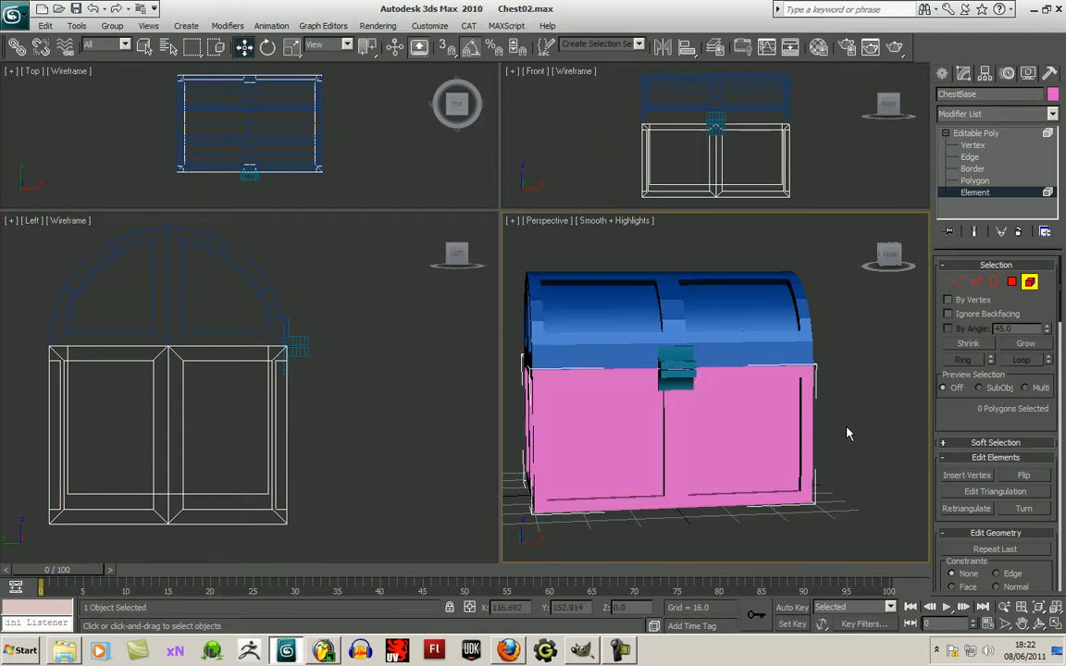
pyautogui.scroll(-2, 964, 360)
pyautogui.scroll(-4, 965, 359)
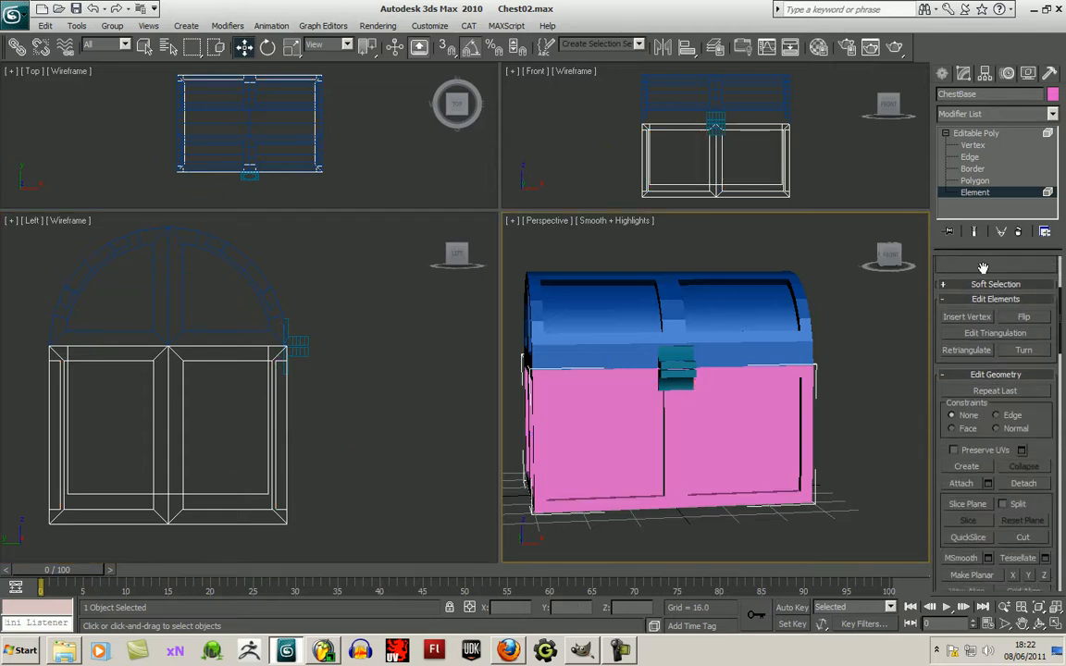
pyautogui.click(969, 473)
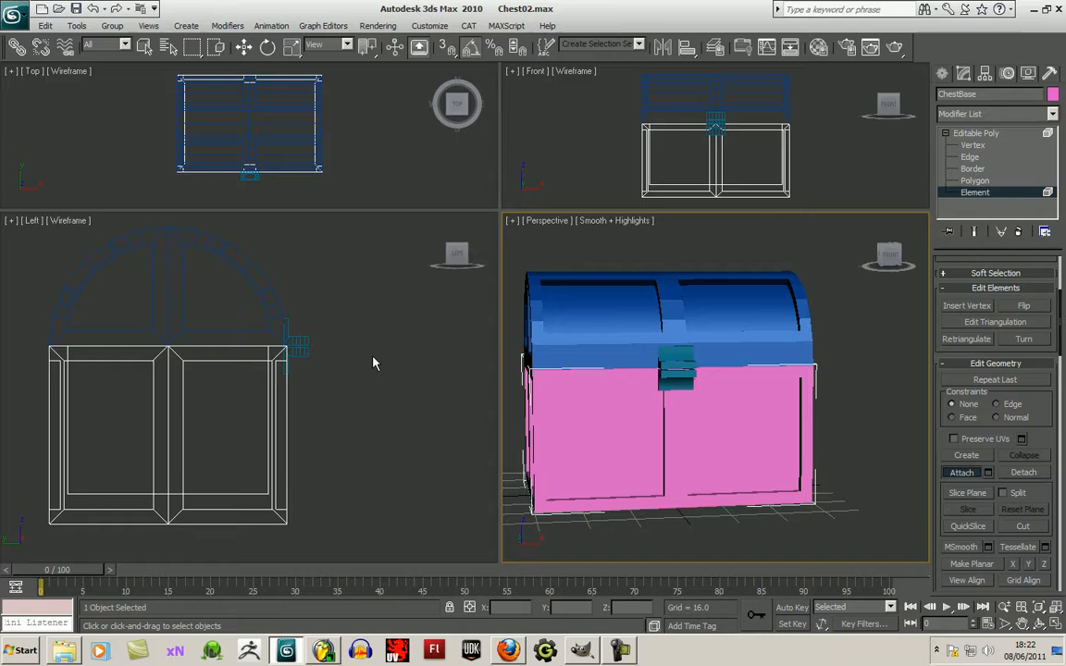
pyautogui.click(297, 353)
pyautogui.click(942, 74)
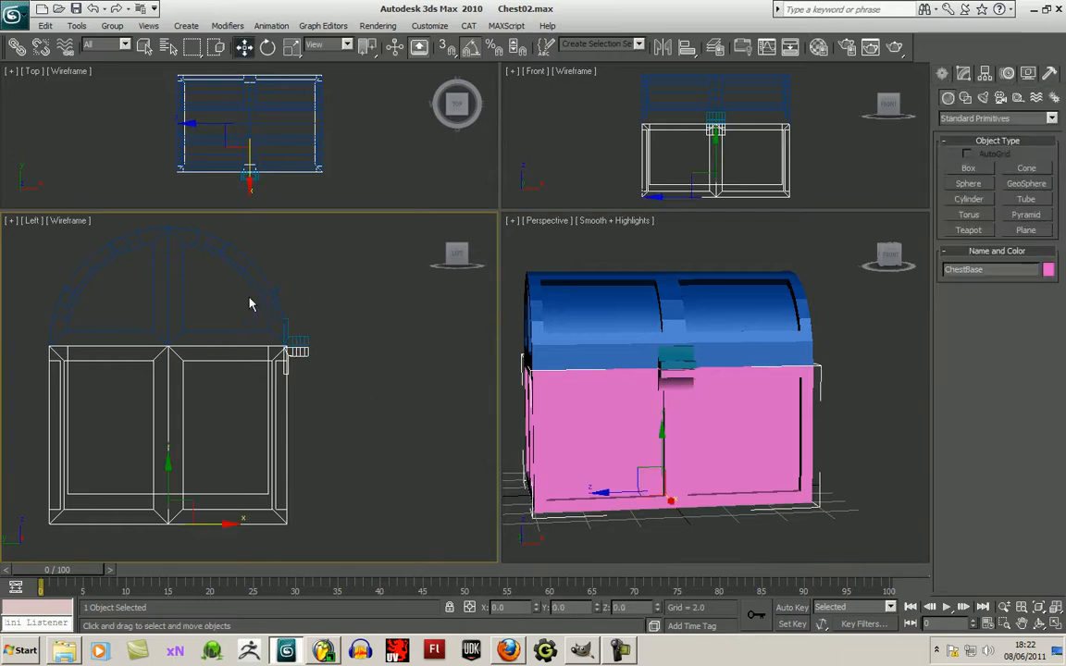
# Attach the upper lock plate to the chest lid at the Element level with no elements selected.
pyautogui.click(244, 263)
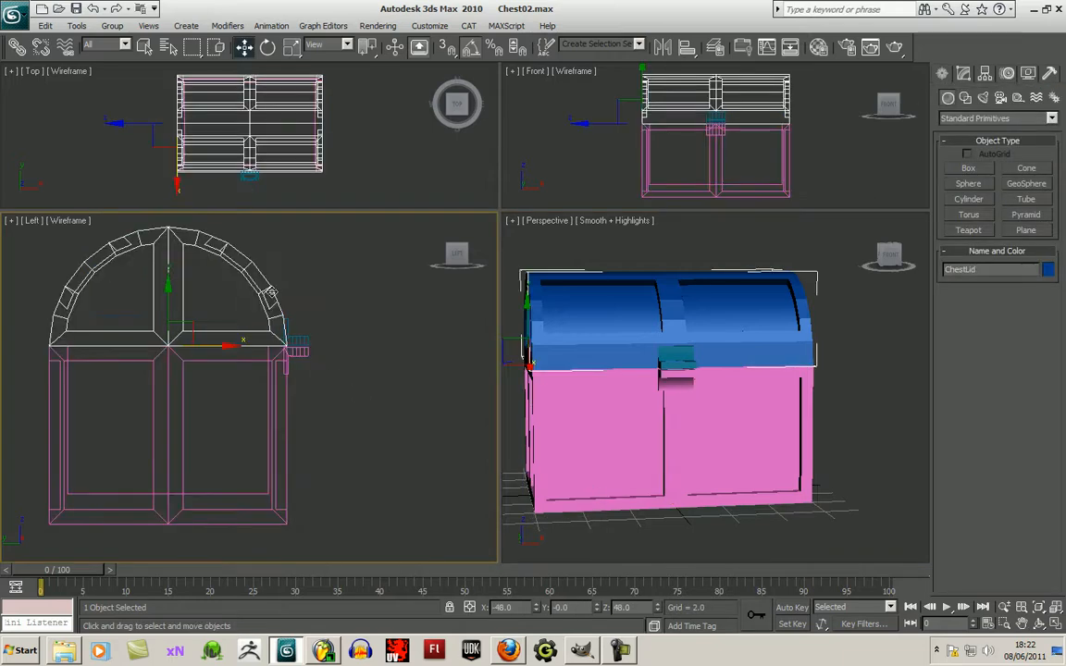
pyautogui.click(961, 76)
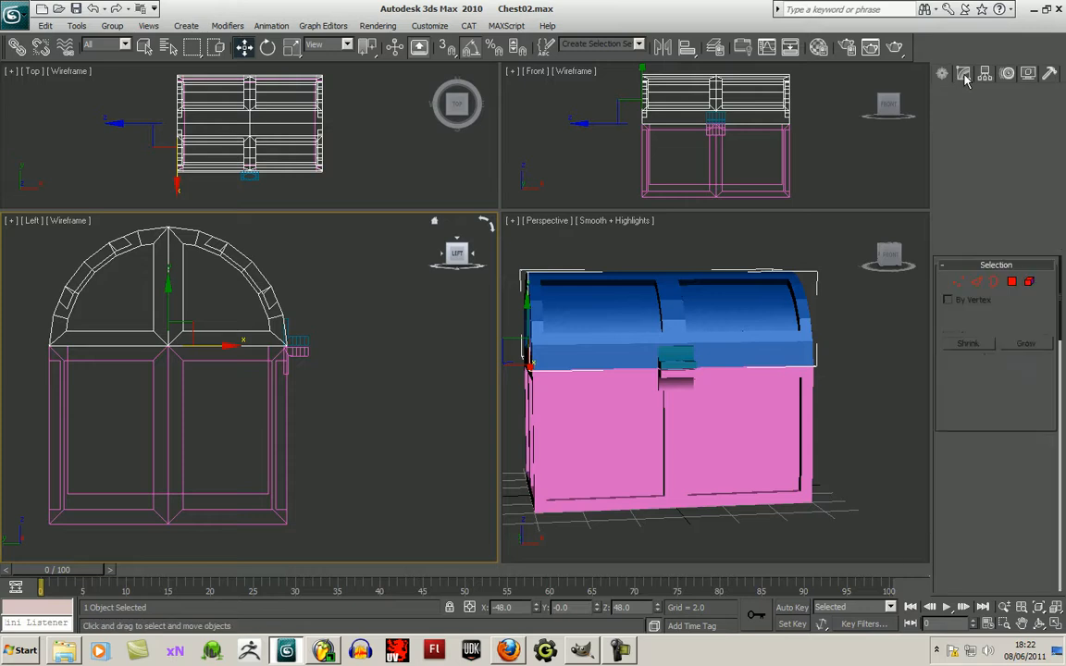
pyautogui.click(1029, 282)
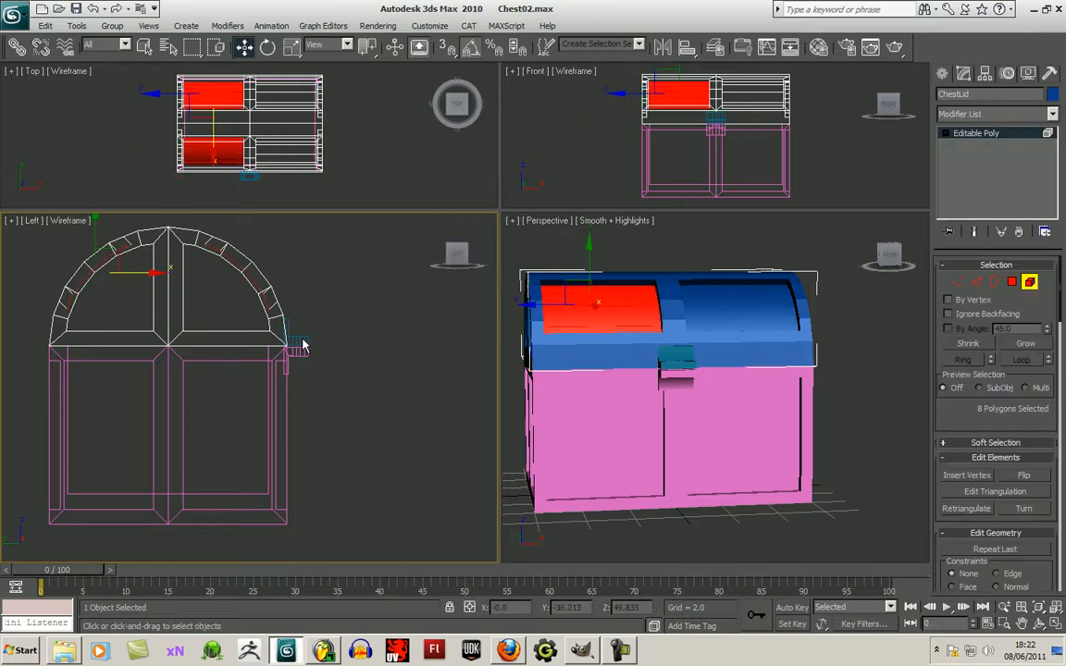
pyautogui.click(847, 372)
pyautogui.scroll(-3, 981, 318)
pyautogui.moveTo(980, 318); pyautogui.dragTo(991, 278)
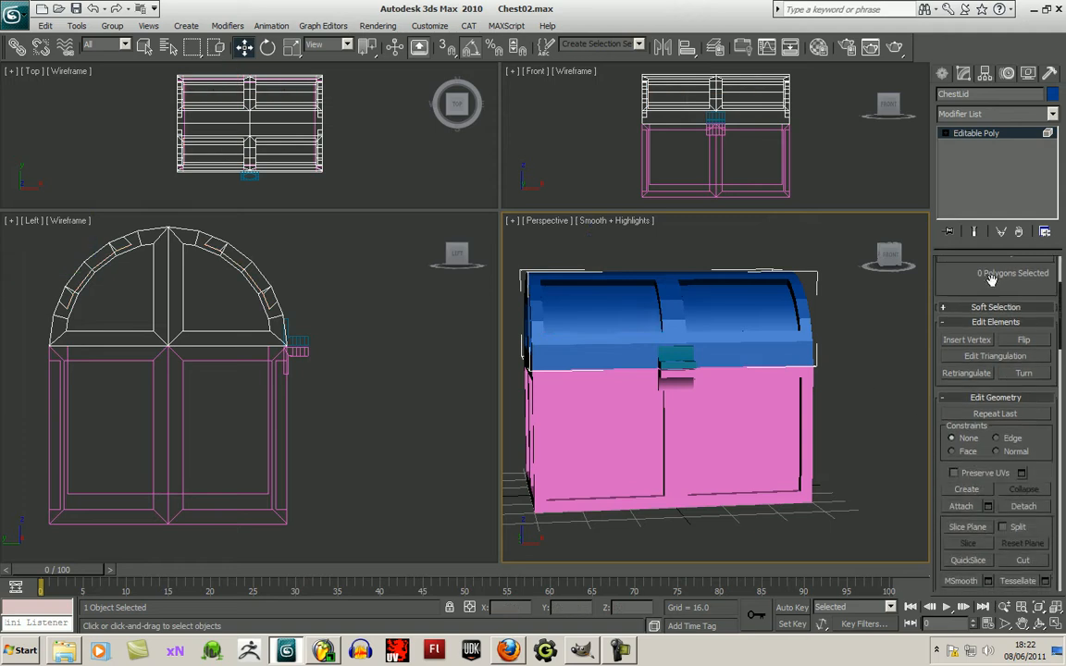
pyautogui.click(294, 343)
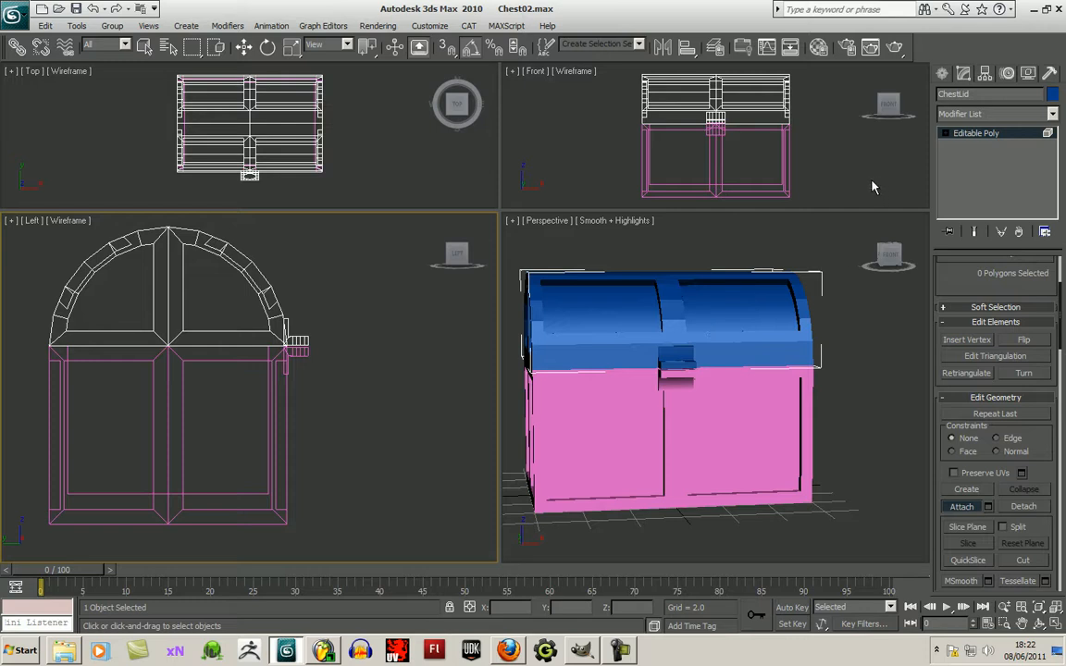
pyautogui.click(941, 73)
# Examine the attached lock plates up close and from an angle, and recentre the chest in the left view.
pyautogui.press('w')
pyautogui.scroll(10, 804, 431)
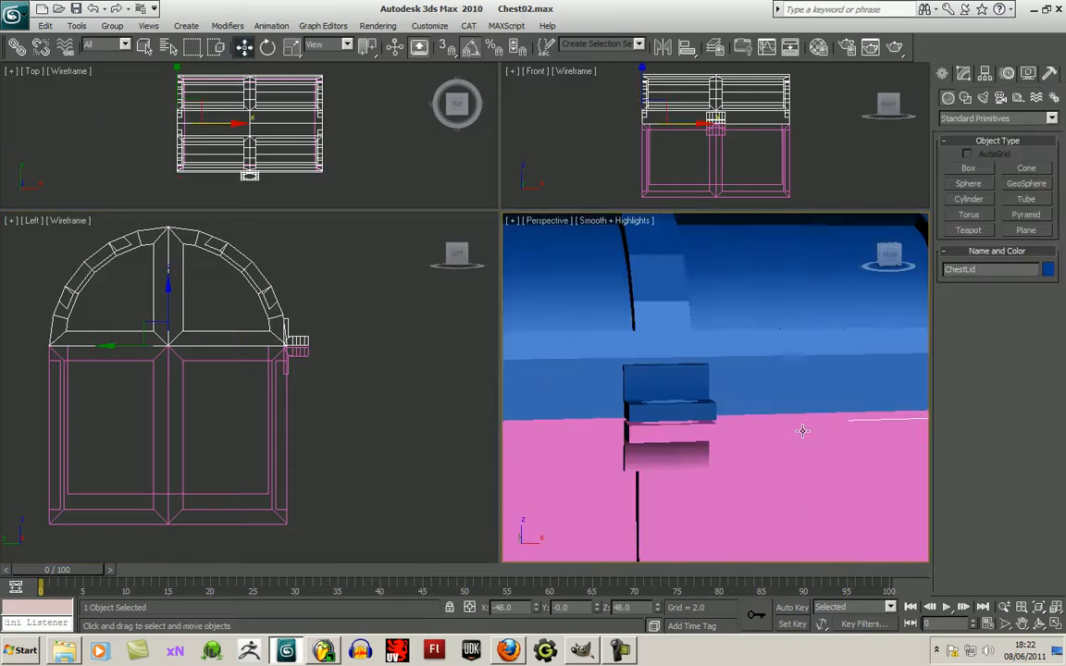
pyautogui.scroll(-10, 801, 431)
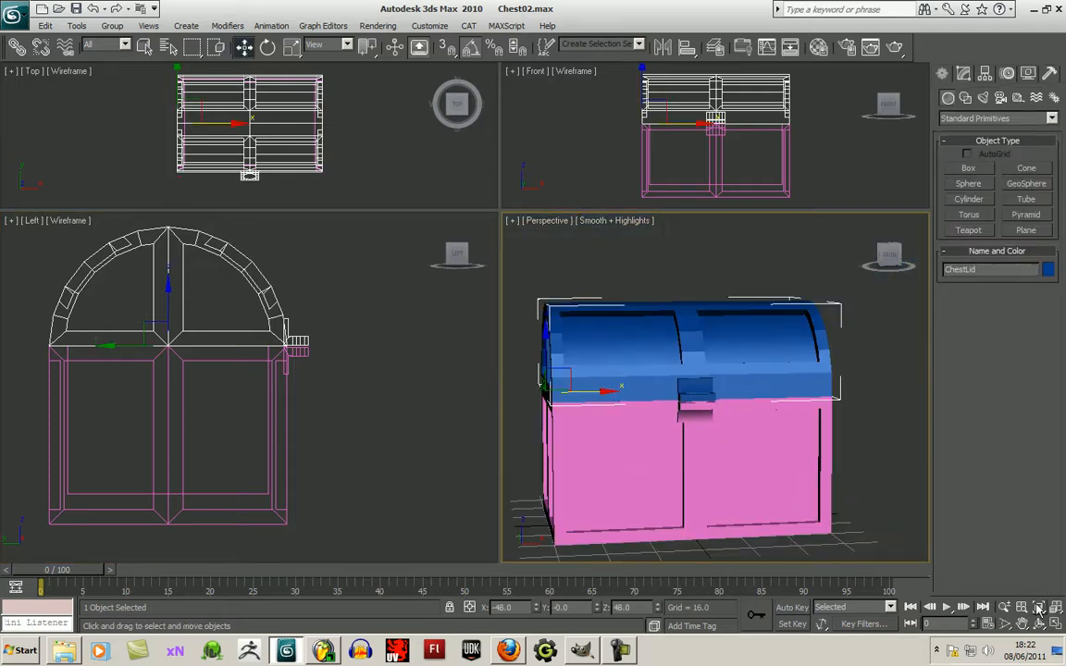
pyautogui.click(1042, 606)
pyautogui.moveTo(659, 405); pyautogui.dragTo(629, 421)
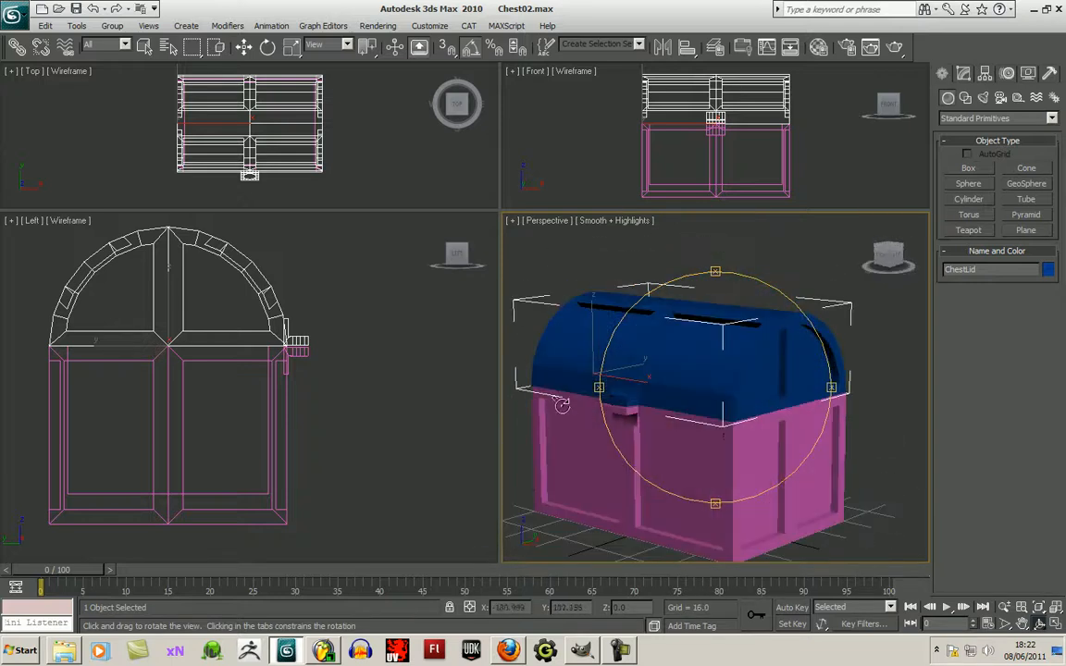
pyautogui.click(243, 46)
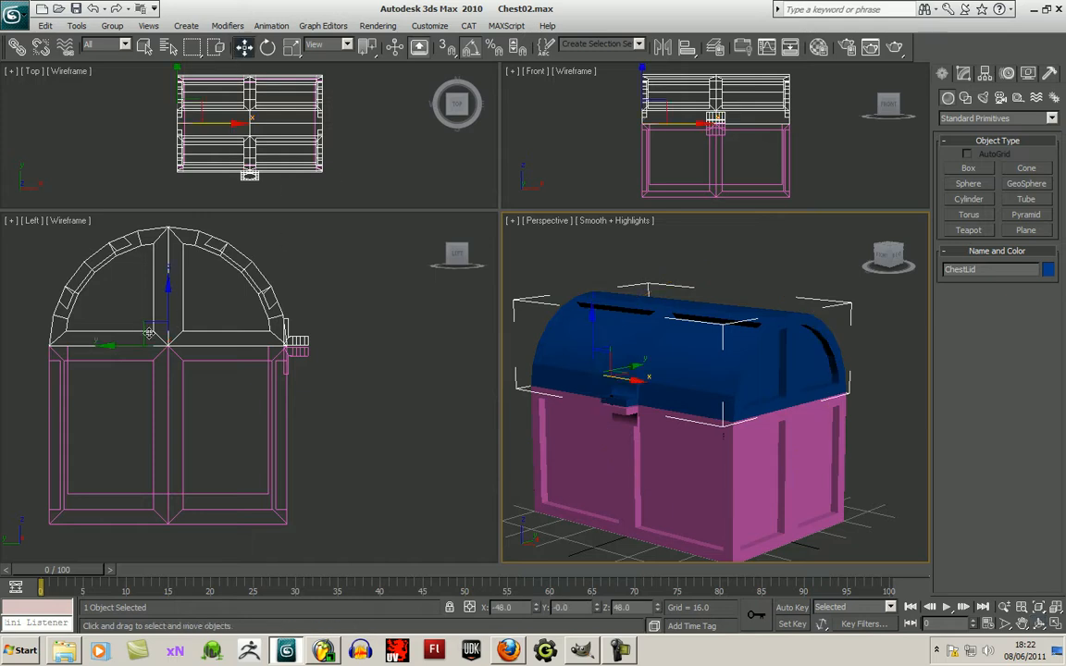
pyautogui.moveTo(432, 246); pyautogui.dragTo(475, 257, button='middle')
pyautogui.moveTo(446, 334); pyautogui.dragTo(455, 362, button='middle')
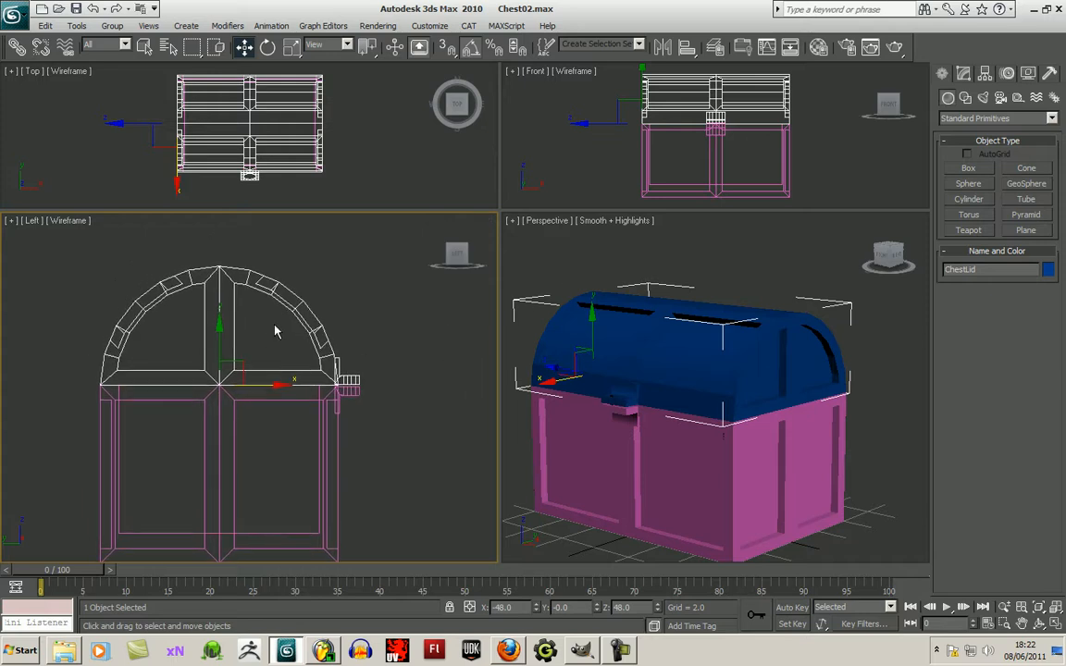
# Move only the lid's pivot to the lid's rear bottom corner, with snapping to grid points on.
pyautogui.click(985, 74)
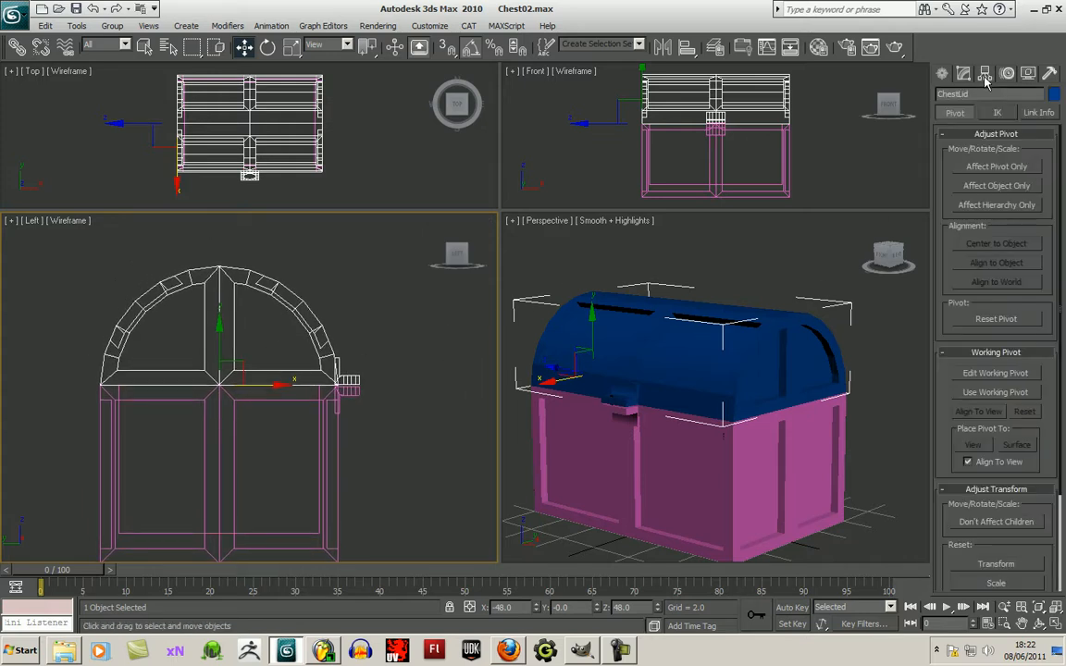
pyautogui.click(985, 169)
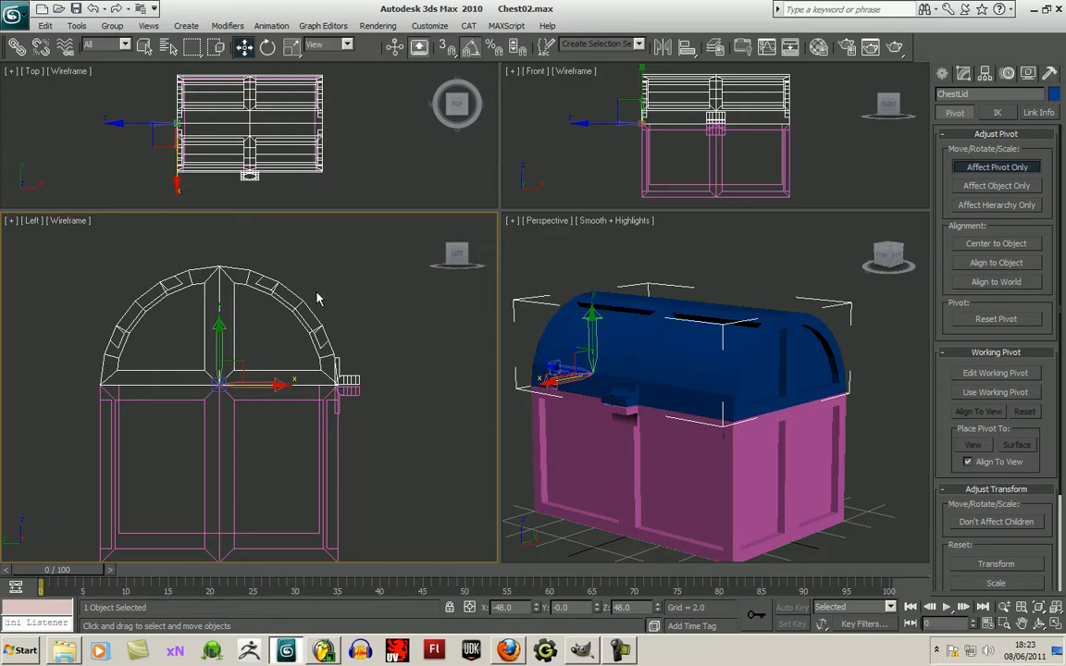
pyautogui.scroll(5, 309, 309)
pyautogui.moveTo(317, 379); pyautogui.dragTo(368, 412, button='middle')
pyautogui.press('g')
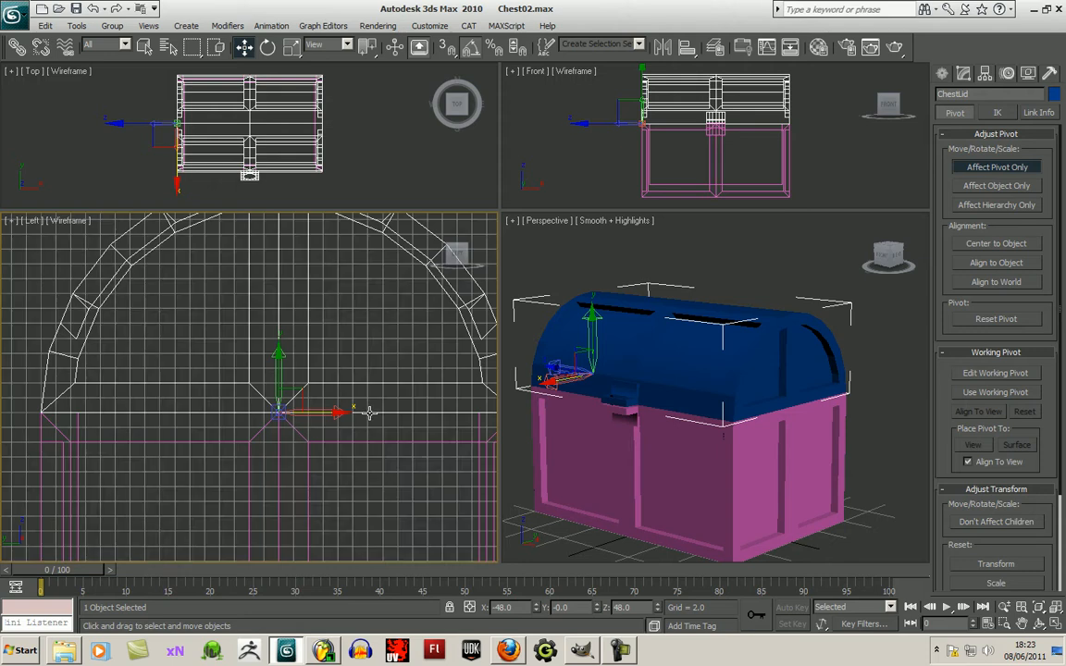
pyautogui.click(454, 51)
pyautogui.moveTo(139, 453); pyautogui.dragTo(187, 438, button='middle')
pyautogui.moveTo(384, 396); pyautogui.dragTo(88, 396)
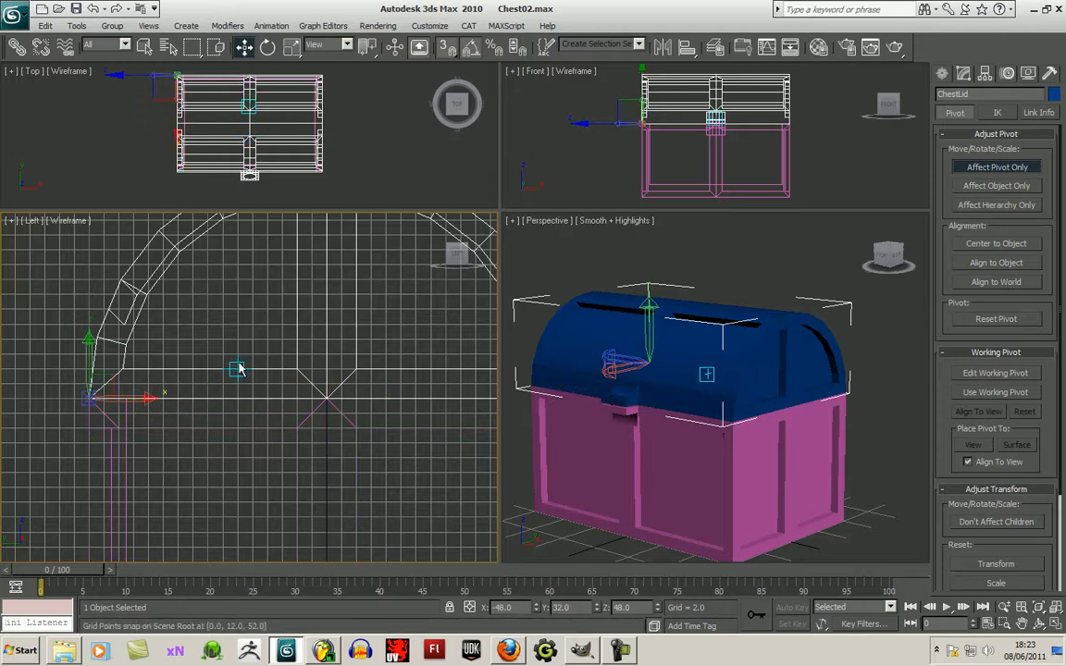
pyautogui.click(995, 168)
# Rotate the lid 90 degrees open about its rear corner pivot and view the open chest from the front.
pyautogui.scroll(-5, 227, 438)
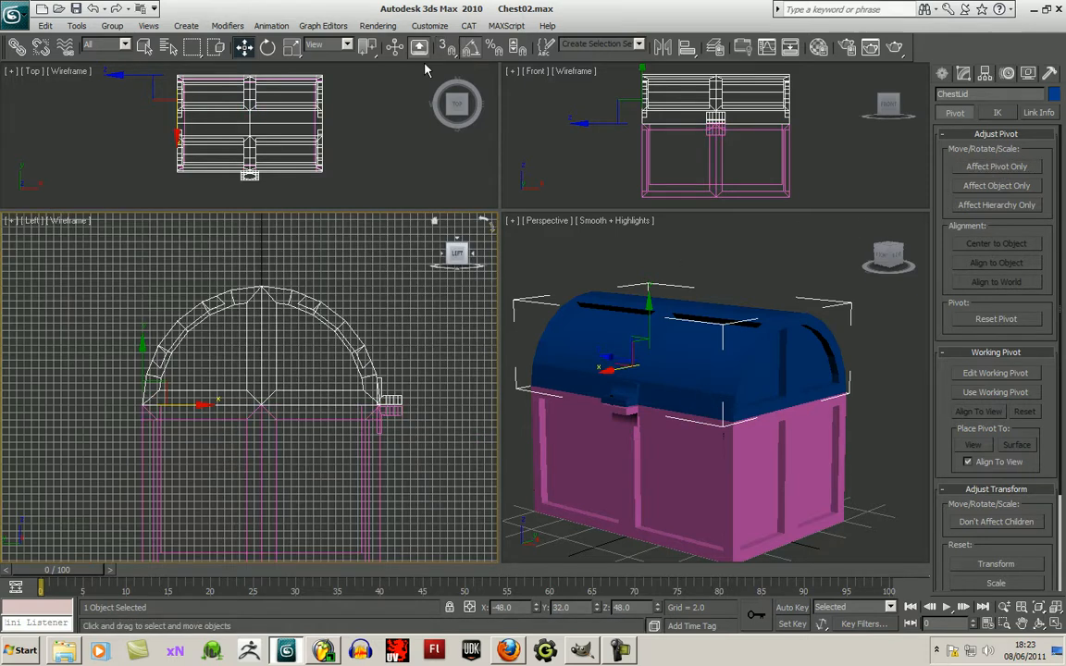
pyautogui.click(267, 46)
pyautogui.moveTo(282, 361); pyautogui.dragTo(259, 377, button='middle')
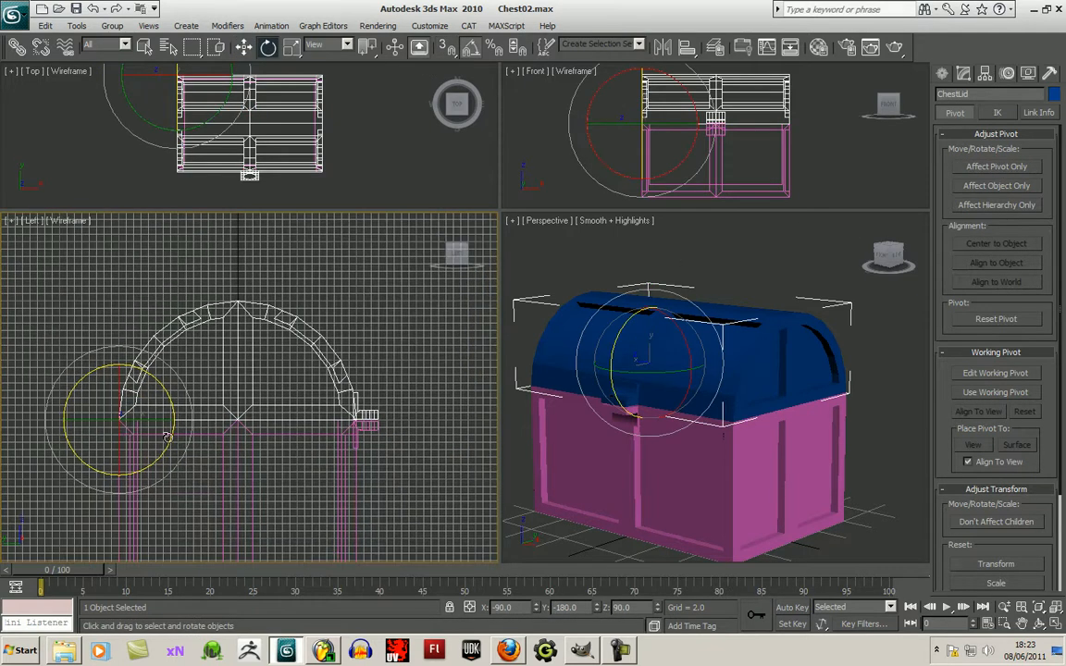
pyautogui.moveTo(170, 437); pyautogui.dragTo(233, 388)
pyautogui.moveTo(276, 368); pyautogui.dragTo(322, 381, button='middle')
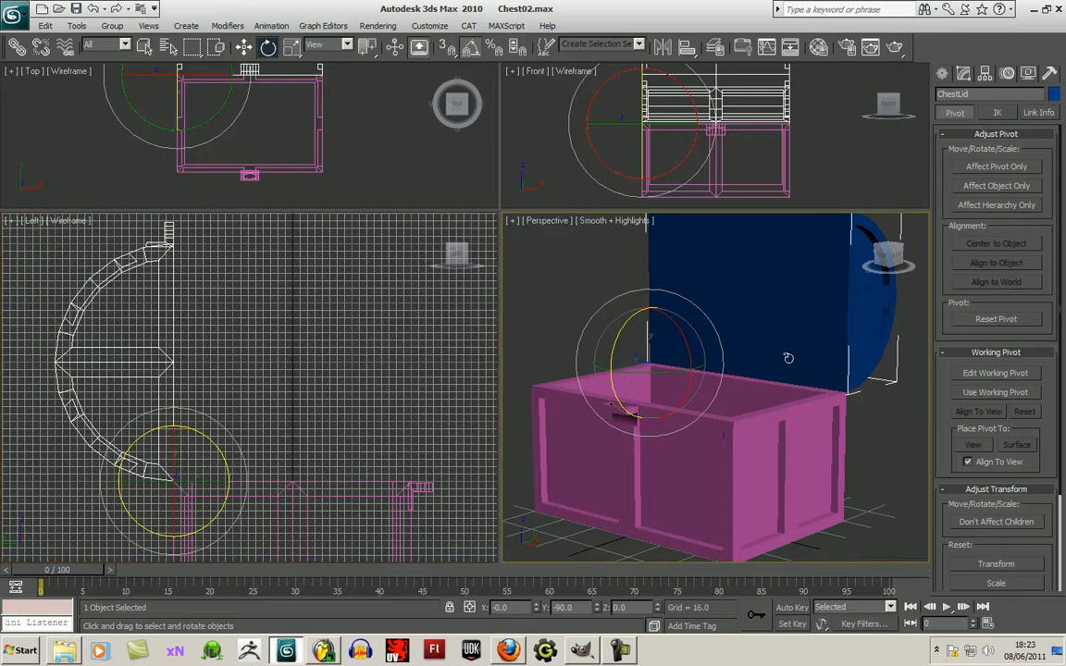
pyautogui.keyDown('alt'); pyautogui.moveTo(722, 366); pyautogui.dragTo(770, 308, button='middle'); pyautogui.keyUp('alt')
pyautogui.click(1040, 625)
pyautogui.moveTo(742, 446); pyautogui.dragTo(797, 434)
# Delete the four polygons that cover the underside of the open lid.
pyautogui.click(245, 48)
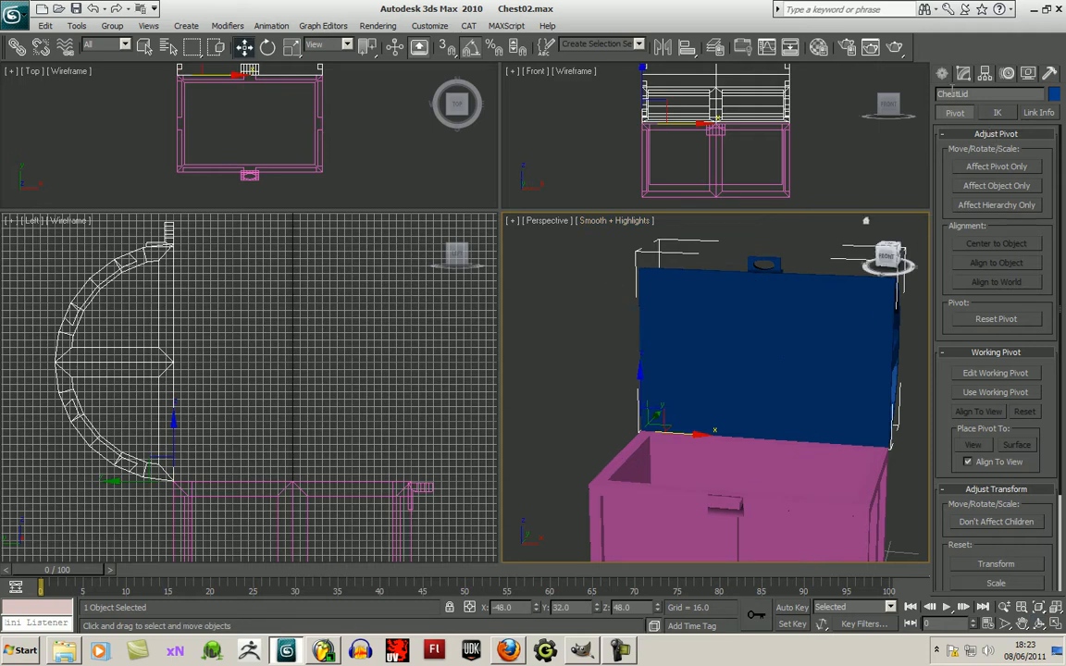
pyautogui.click(942, 79)
pyautogui.click(963, 77)
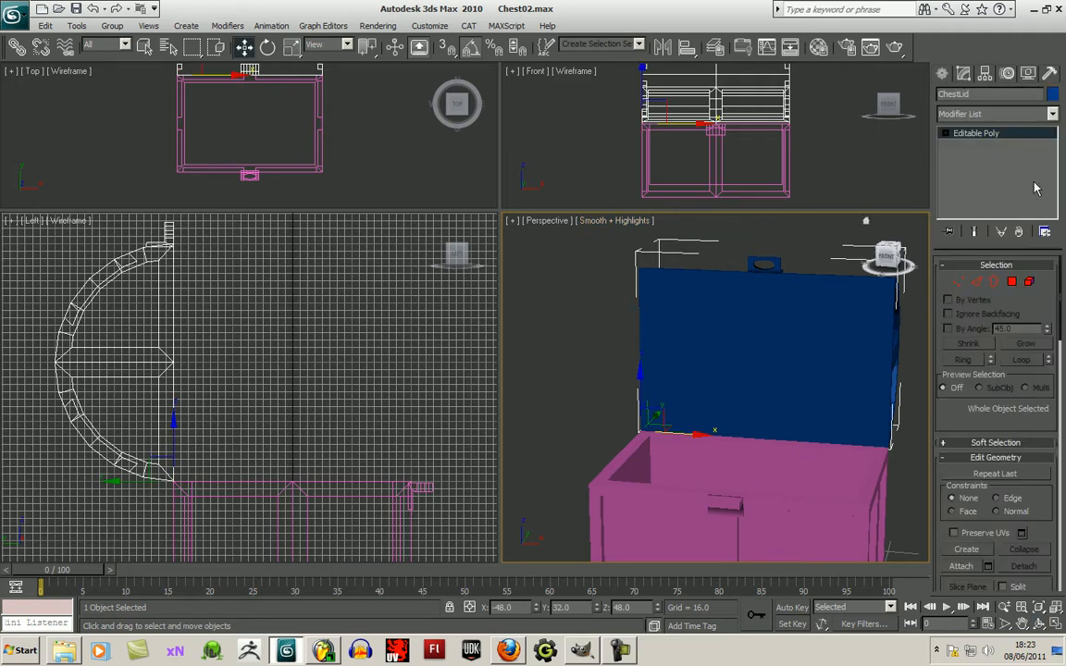
pyautogui.press('4')
pyautogui.click(804, 361)
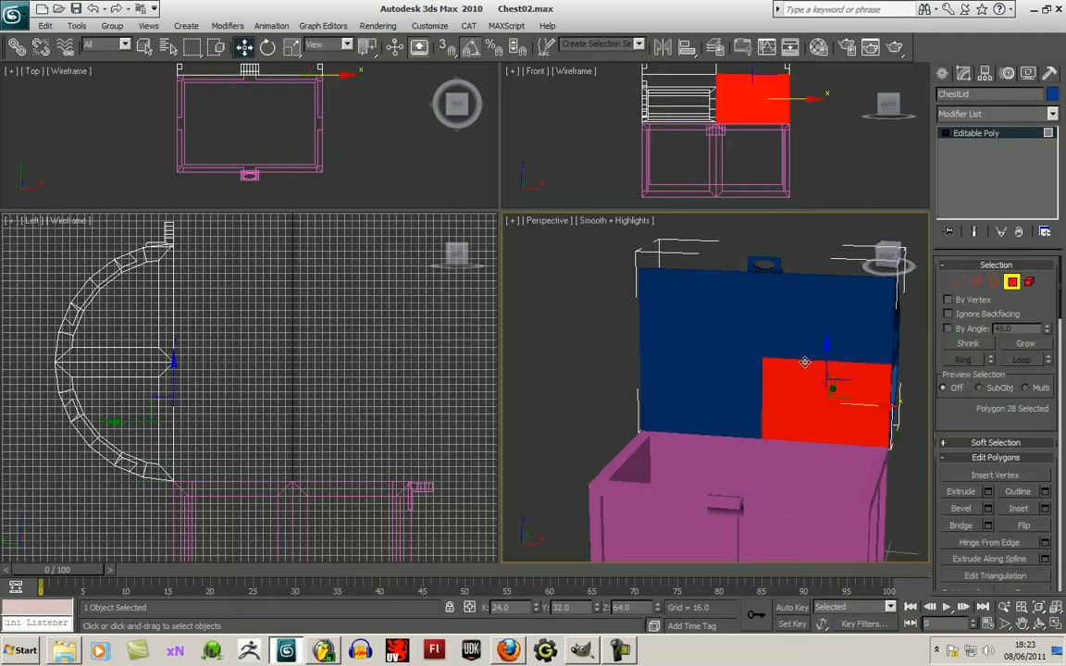
pyautogui.keyDown('ctrl'); pyautogui.click(733, 371); pyautogui.keyUp('ctrl')
pyautogui.keyDown('ctrl'); pyautogui.click(730, 309); pyautogui.keyUp('ctrl')
pyautogui.keyDown('ctrl'); pyautogui.click(805, 309); pyautogui.keyUp('ctrl')
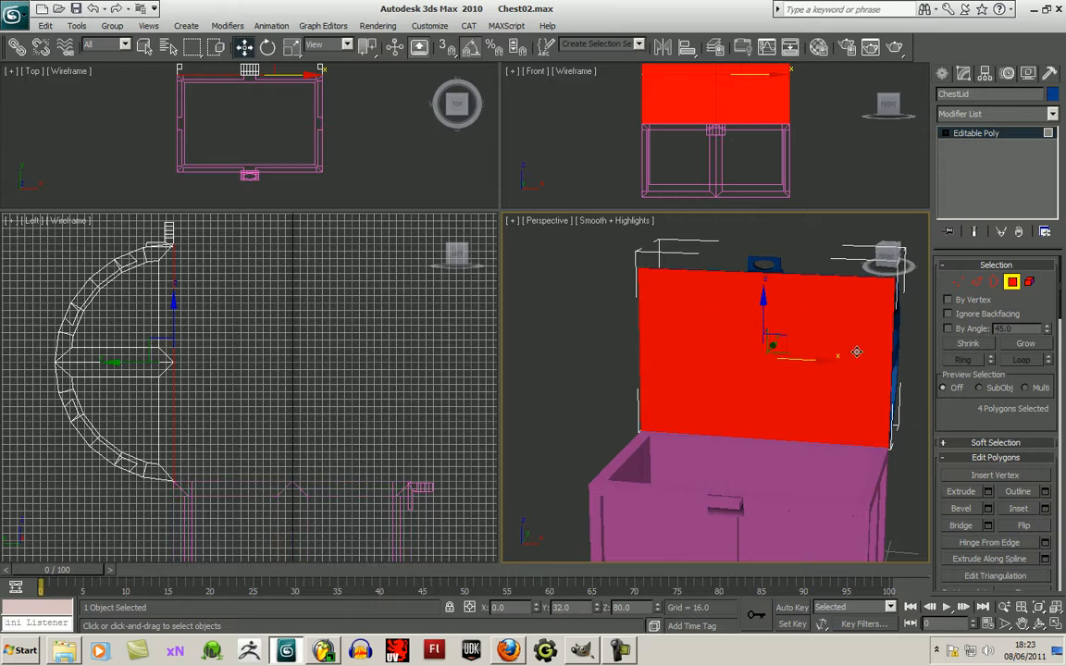
pyautogui.moveTo(600, 407); pyautogui.dragTo(577, 421, button='middle')
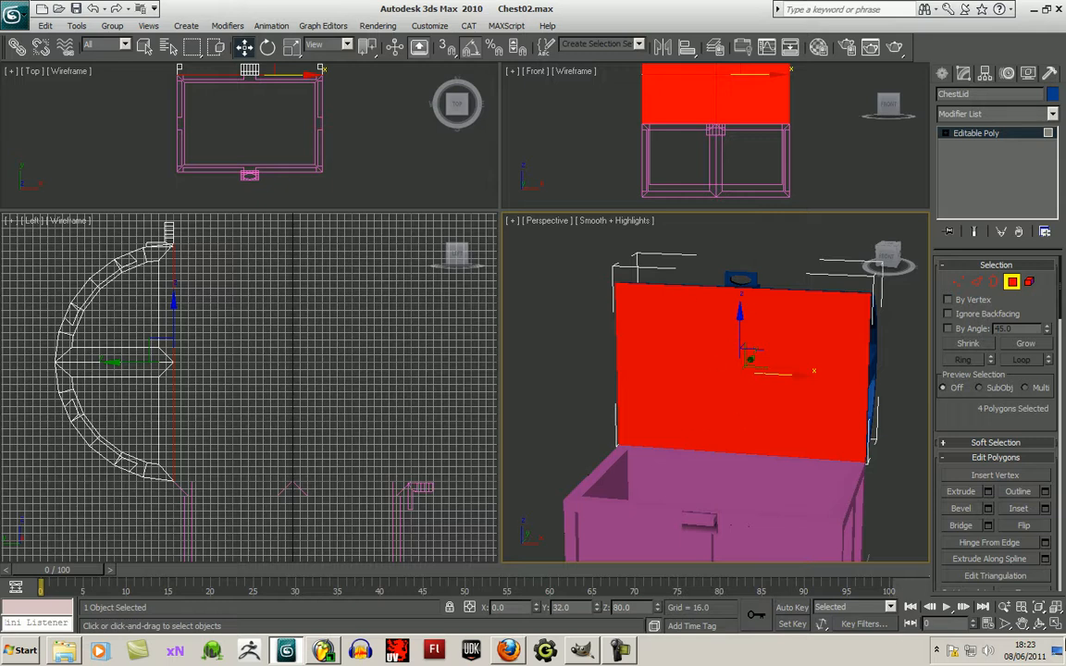
pyautogui.click(1055, 624)
pyautogui.moveTo(641, 386); pyautogui.dragTo(643, 442, button='middle')
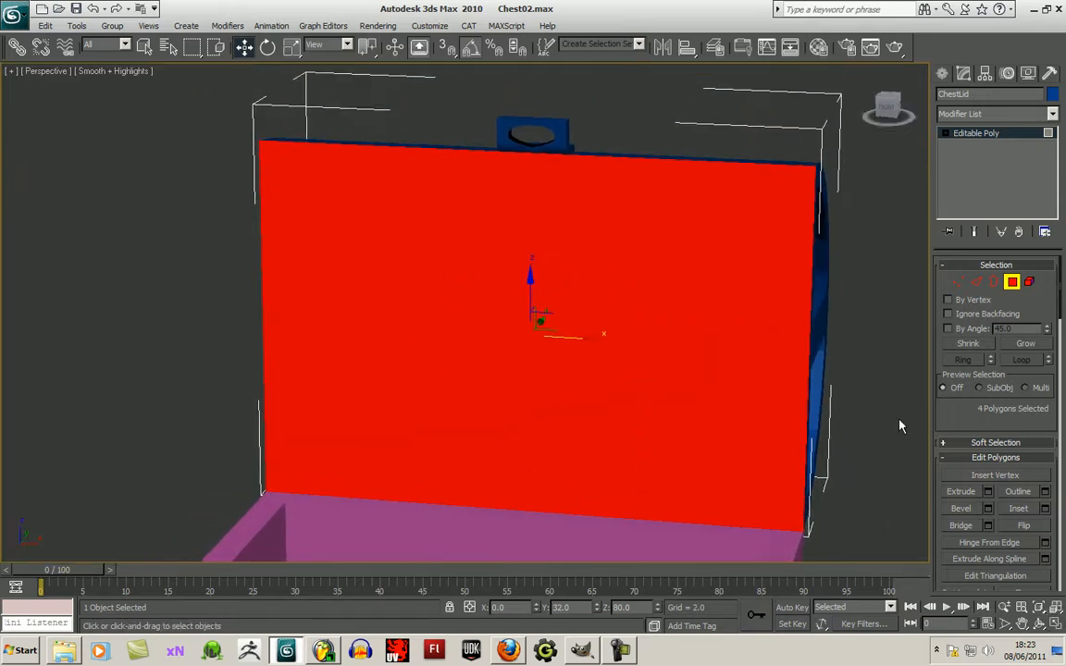
pyautogui.moveTo(961, 444); pyautogui.dragTo(1061, 3)
pyautogui.moveTo(954, 493); pyautogui.dragTo(962, 628)
pyautogui.hotkey('ctrl', 's')
pyautogui.press('Delete')
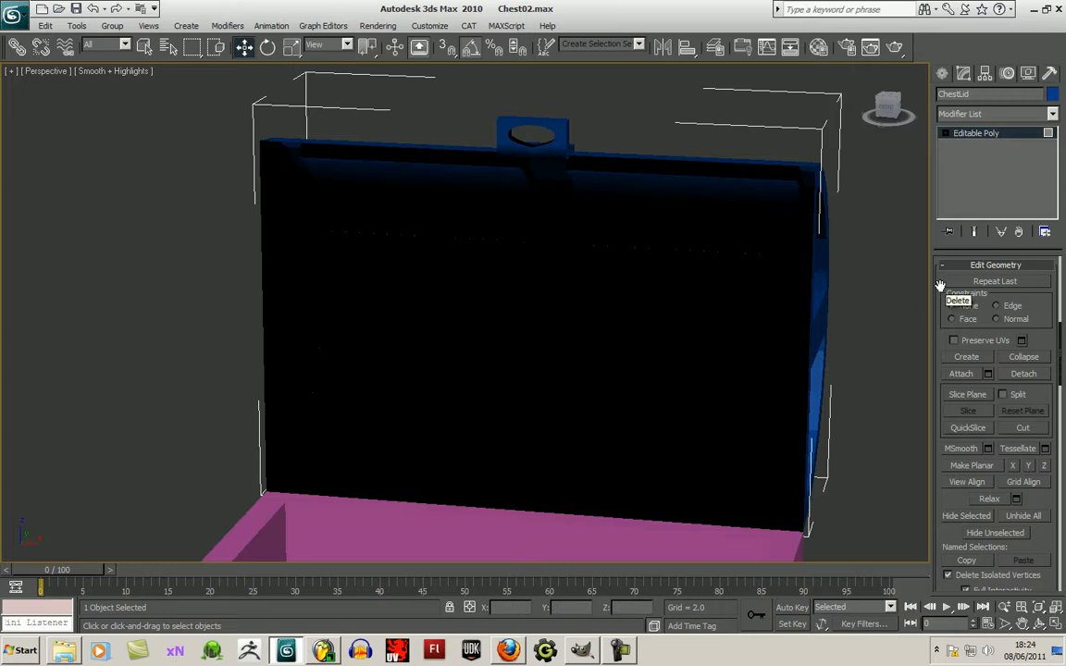
# Create one polygon across the lid's open underside through its four outer corner vertices, going clockwise from the upper left corner.
pyautogui.scroll(5, 945, 282)
pyautogui.click(945, 133)
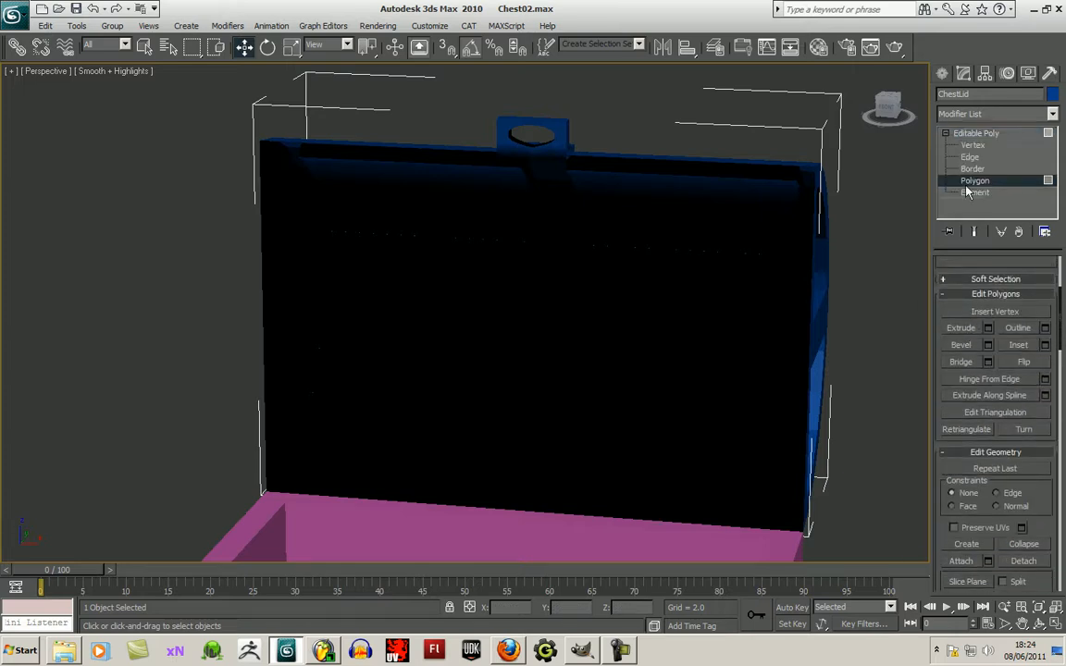
pyautogui.click(968, 546)
pyautogui.moveTo(380, 273); pyautogui.dragTo(365, 306, button='middle')
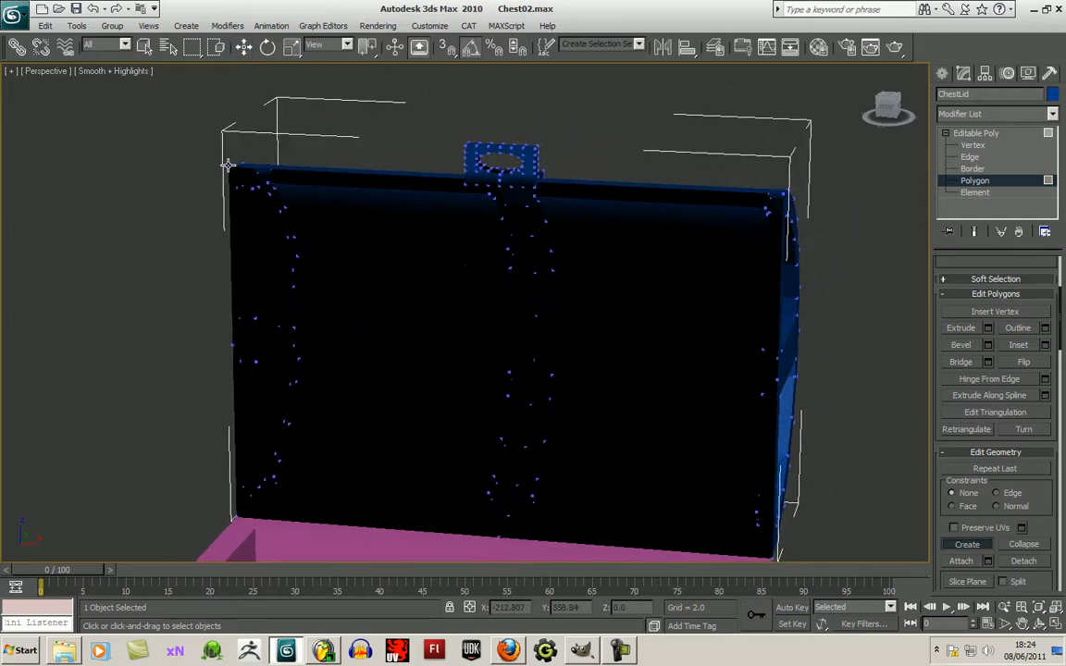
pyautogui.click(228, 166)
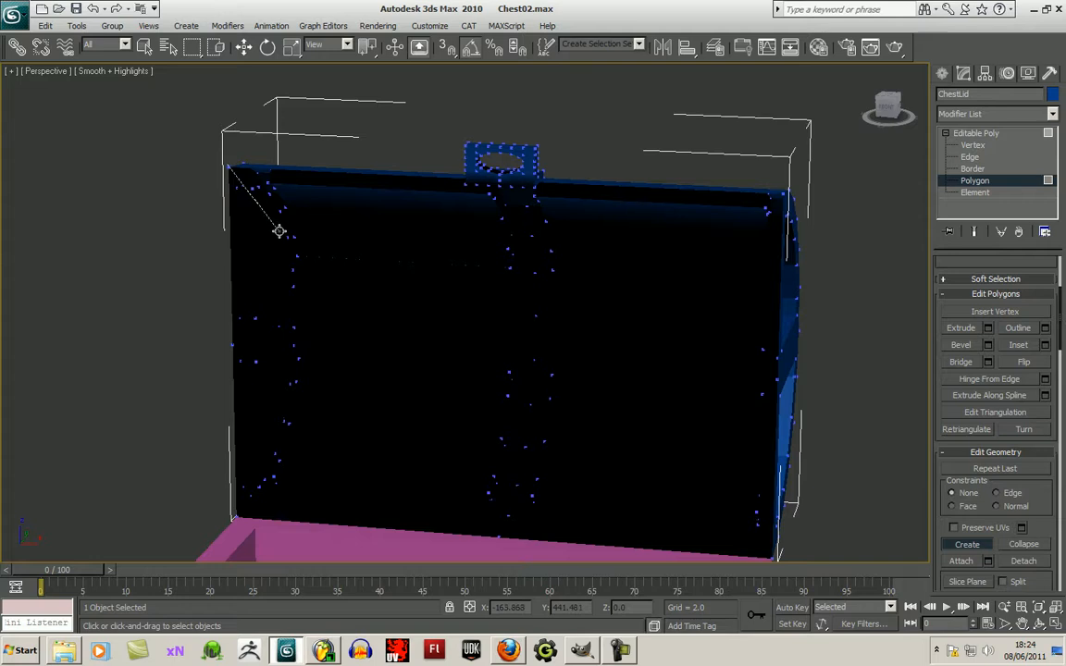
pyautogui.click(784, 192)
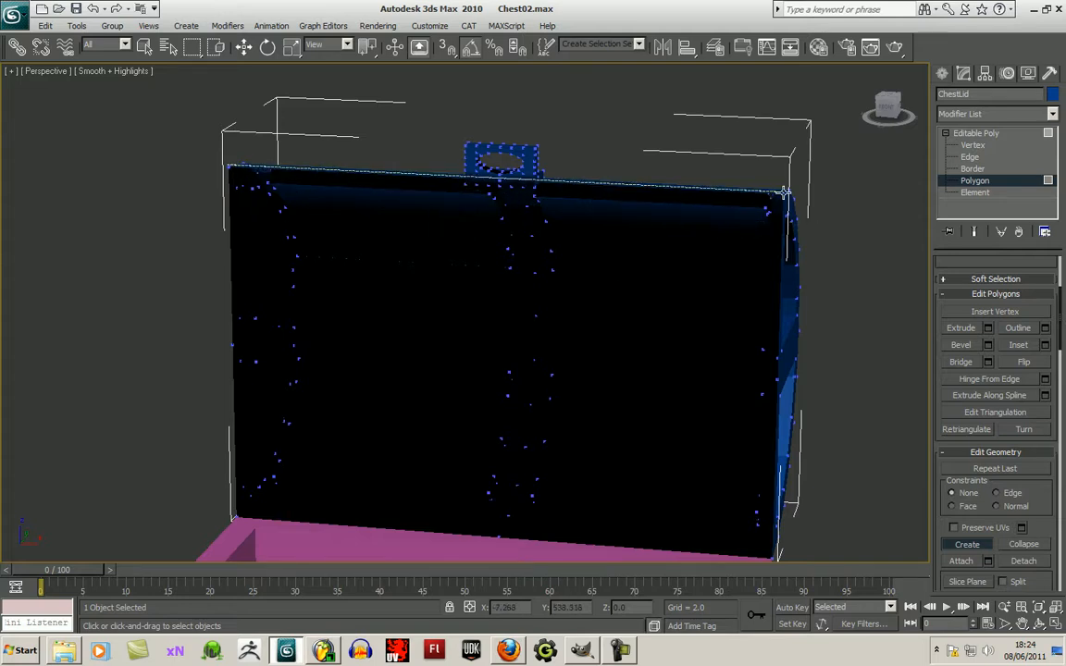
pyautogui.click(776, 558)
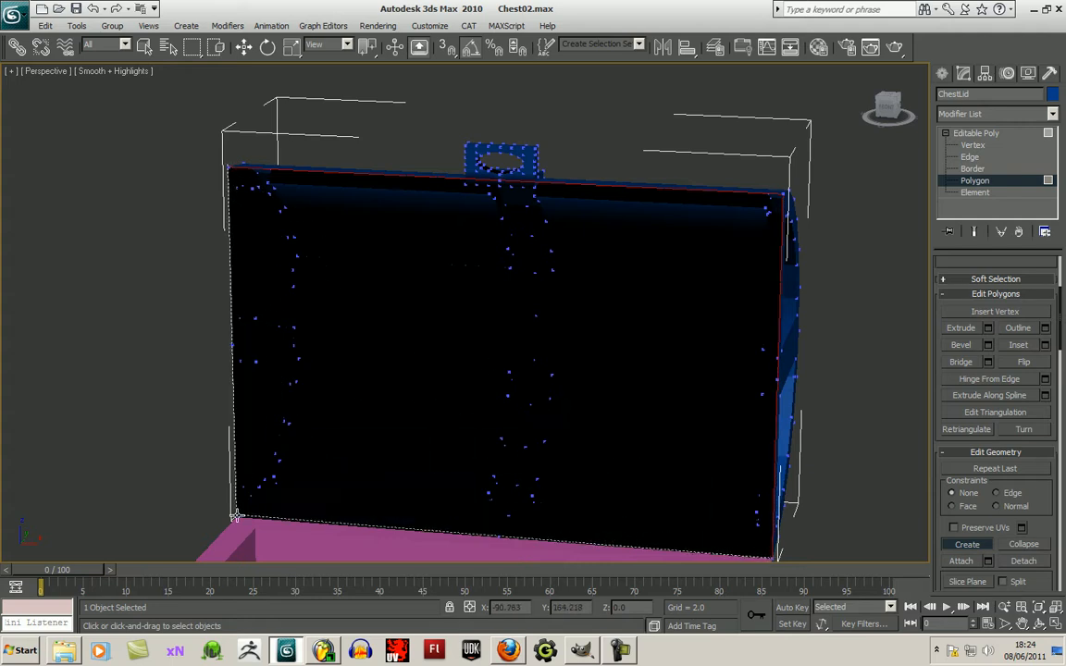
pyautogui.click(235, 515)
# Flip the new polygon on the lid's underside so its front faces outward.
pyautogui.moveTo(885, 357); pyautogui.dragTo(846, 318, button='middle')
pyautogui.click(1038, 609)
pyautogui.moveTo(425, 289); pyautogui.dragTo(512, 318)
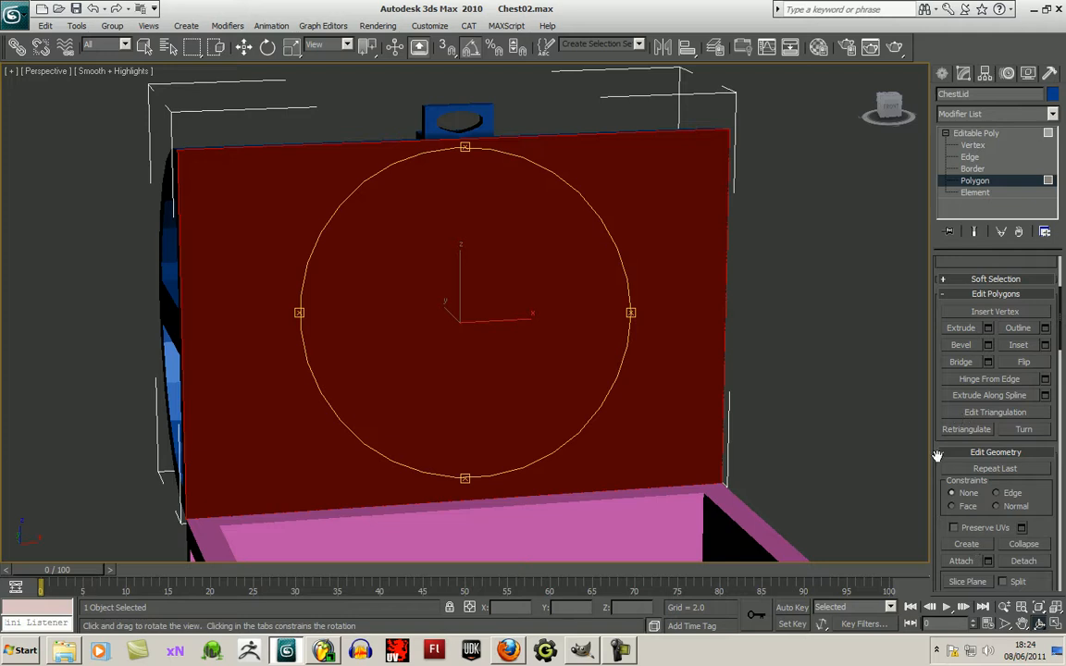
pyautogui.moveTo(944, 477); pyautogui.dragTo(953, 341)
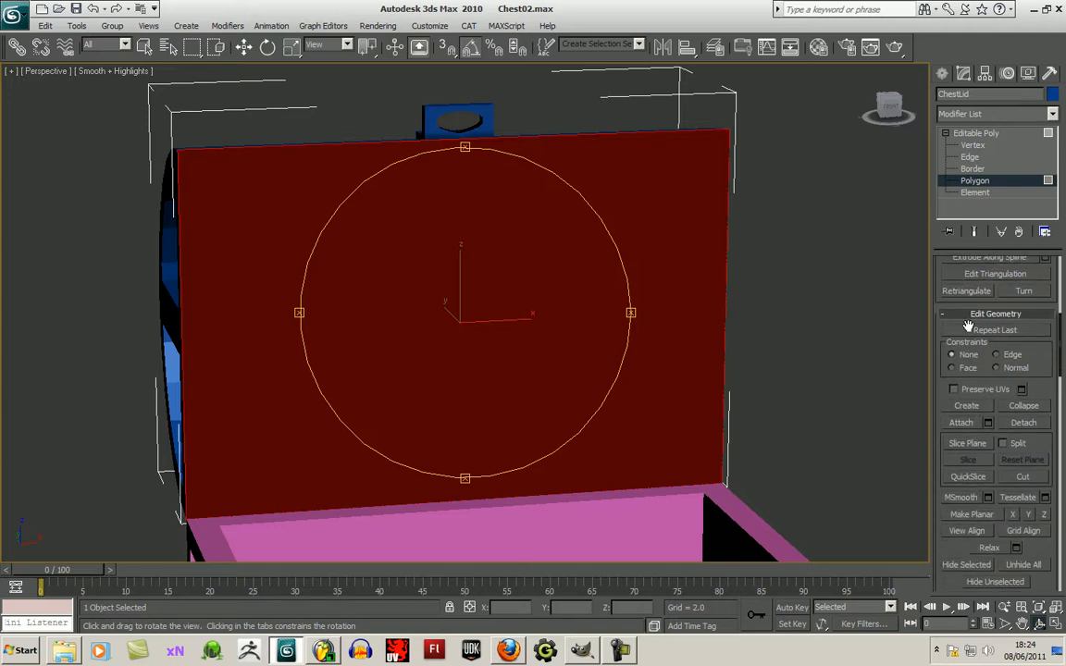
pyautogui.press('w')
pyautogui.click(865, 313)
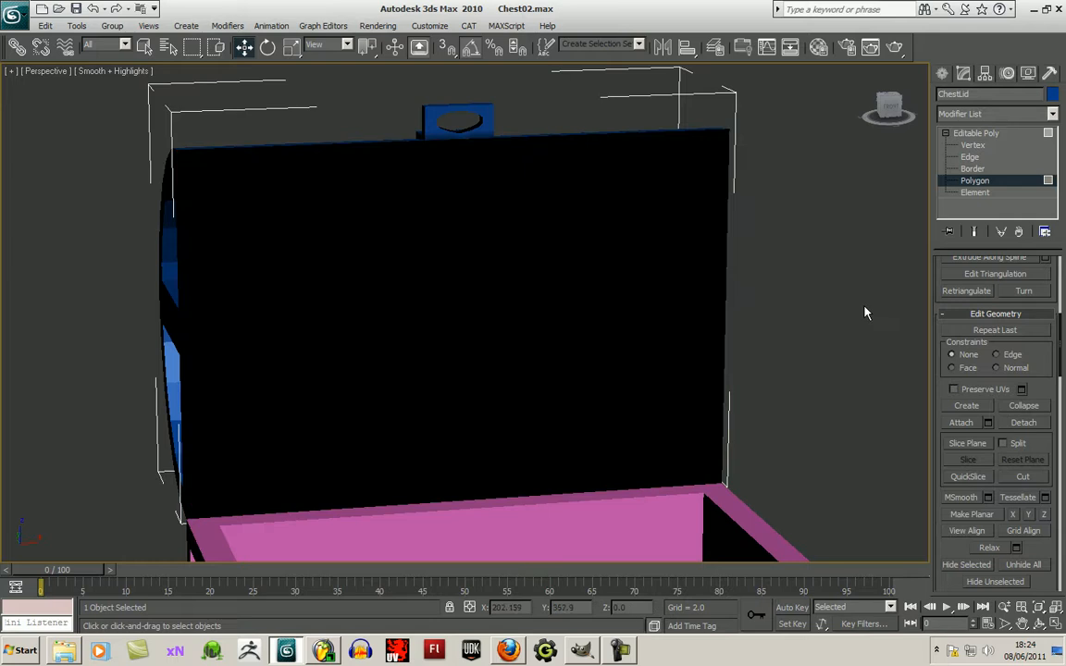
pyautogui.click(545, 312)
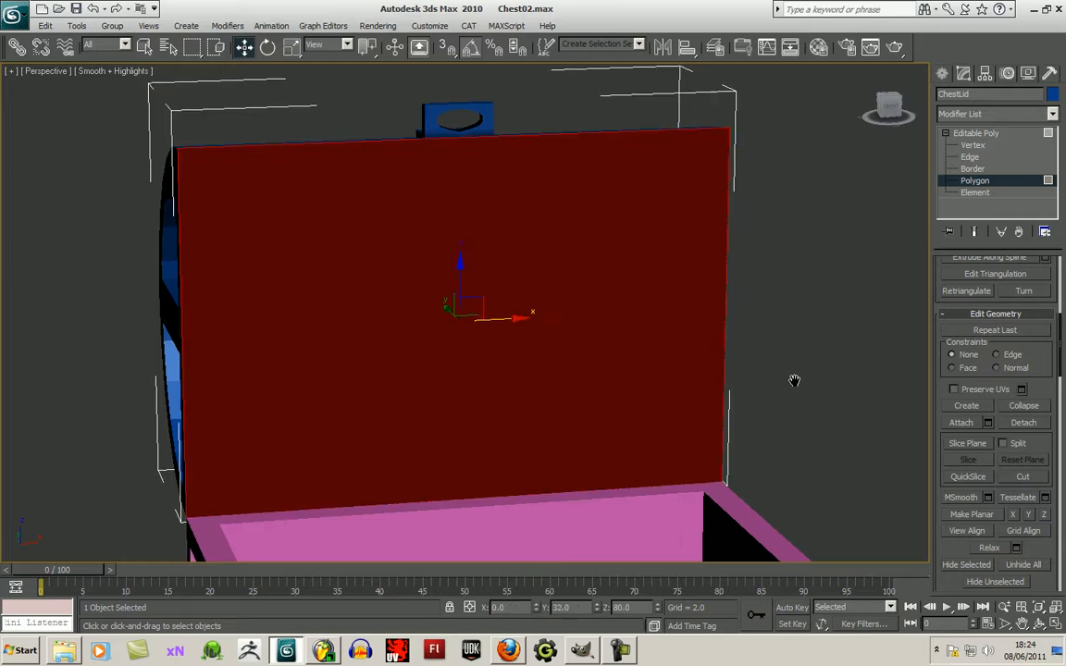
pyautogui.scroll(-4, 777, 426)
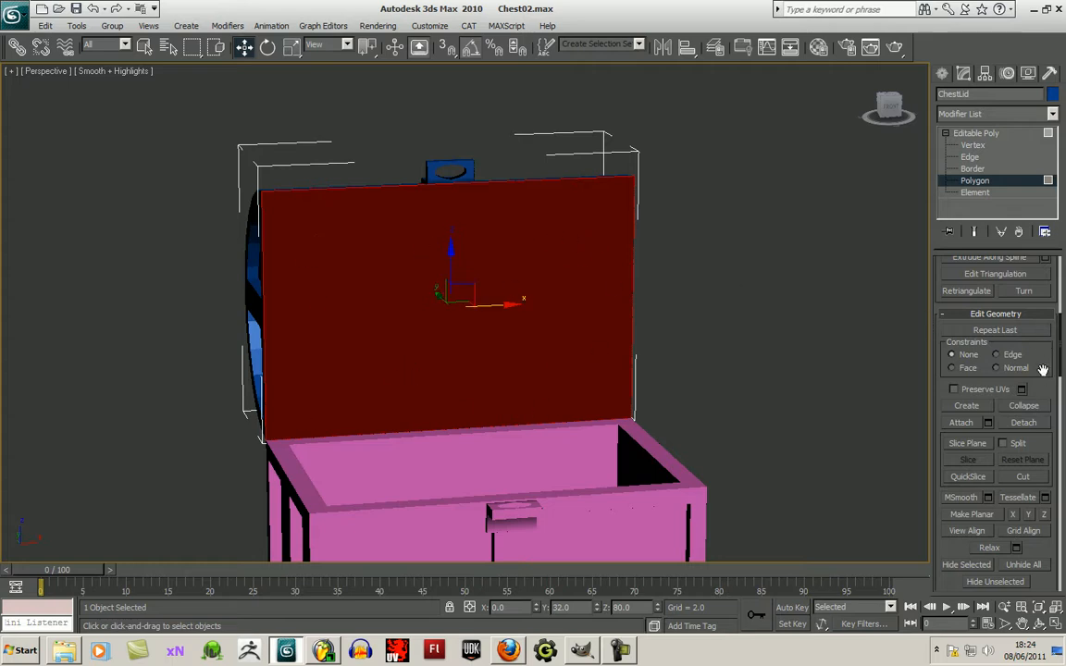
pyautogui.moveTo(1042, 372); pyautogui.dragTo(1023, 399)
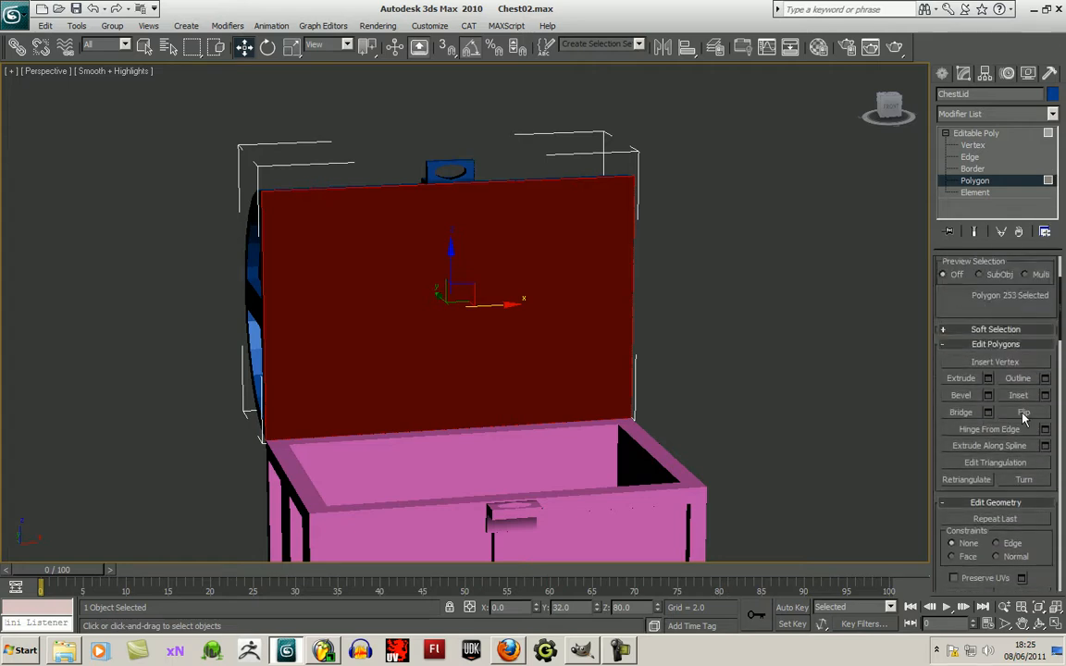
pyautogui.click(1023, 413)
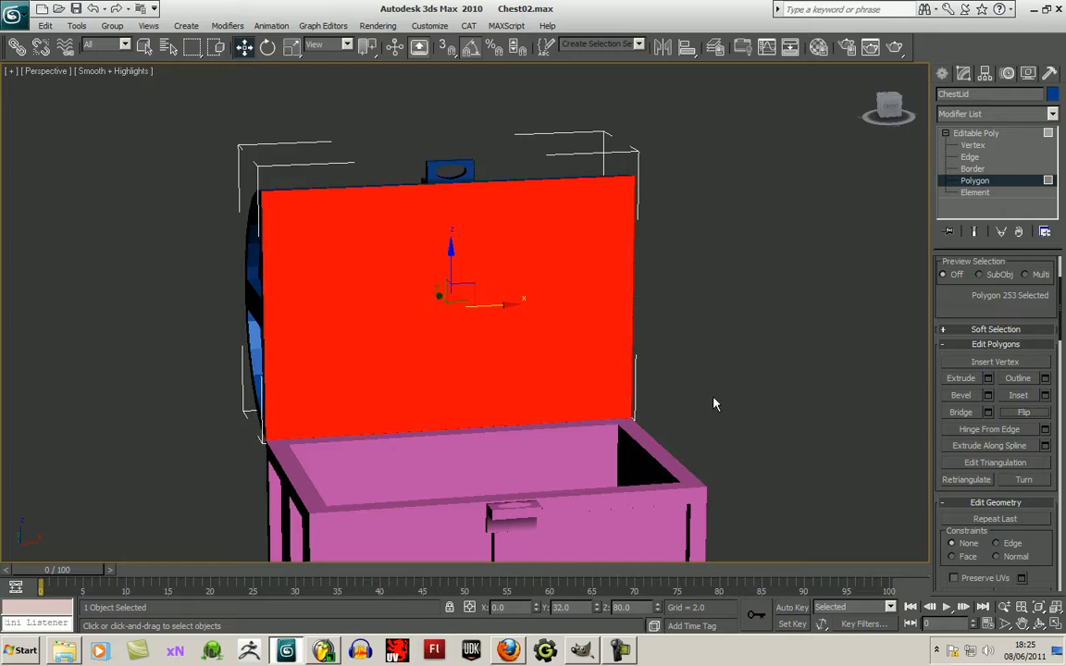
pyautogui.click(768, 377)
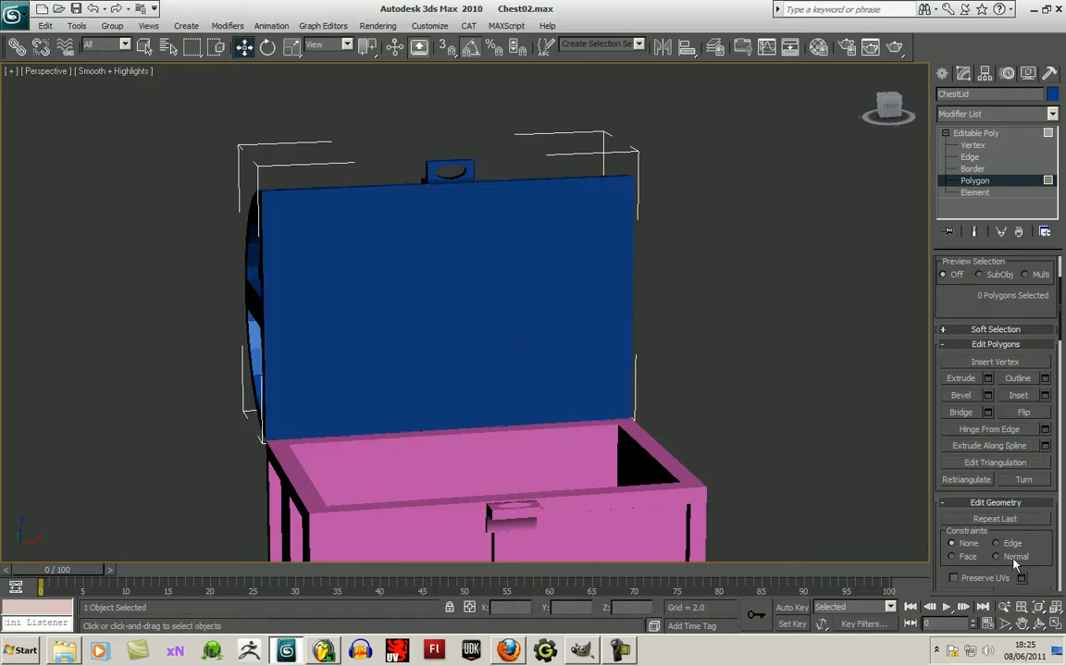
# Inset the lid's underside polygon by 4.0 with the Group inset type.
pyautogui.click(1038, 618)
pyautogui.moveTo(519, 352); pyautogui.dragTo(303, 150)
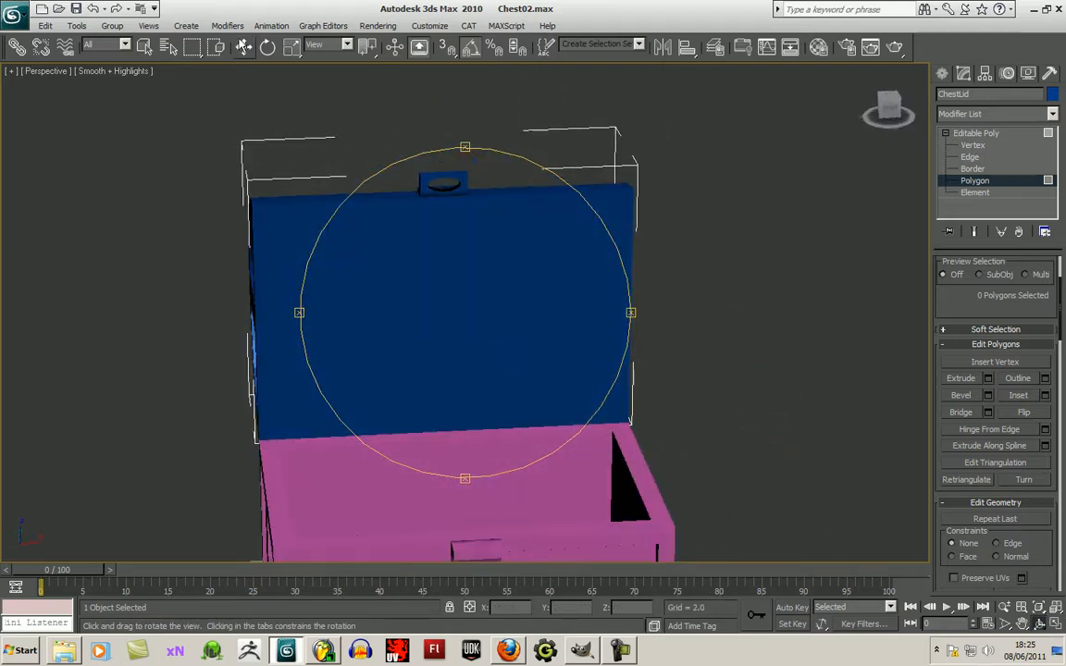
pyautogui.click(243, 47)
pyautogui.click(473, 362)
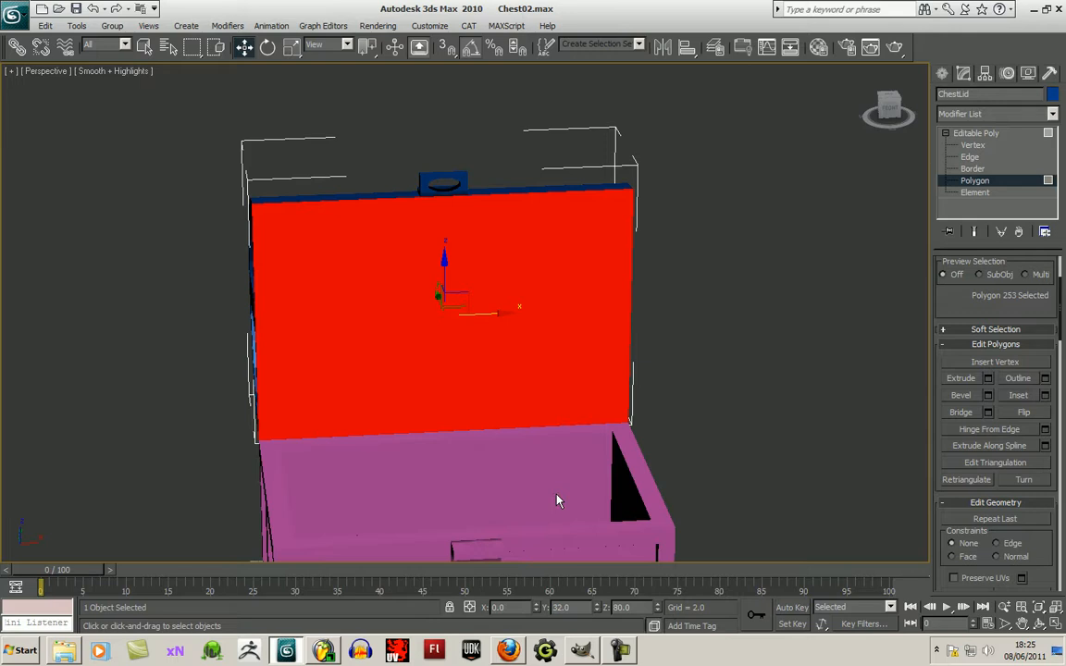
pyautogui.moveTo(783, 278); pyautogui.dragTo(805, 243, button='middle')
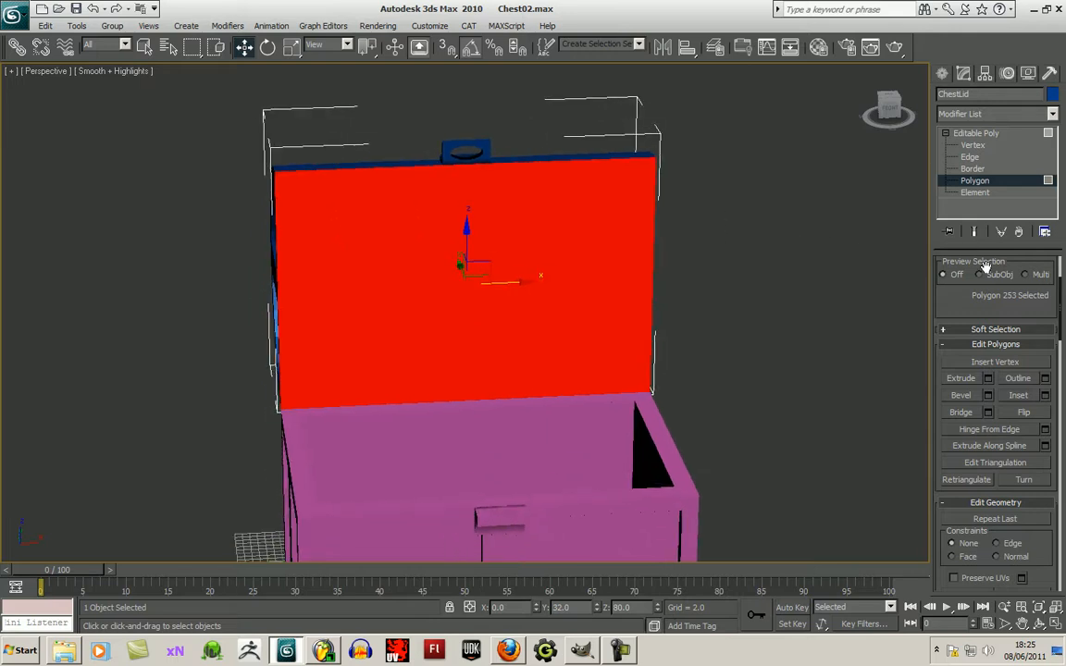
pyautogui.click(1044, 396)
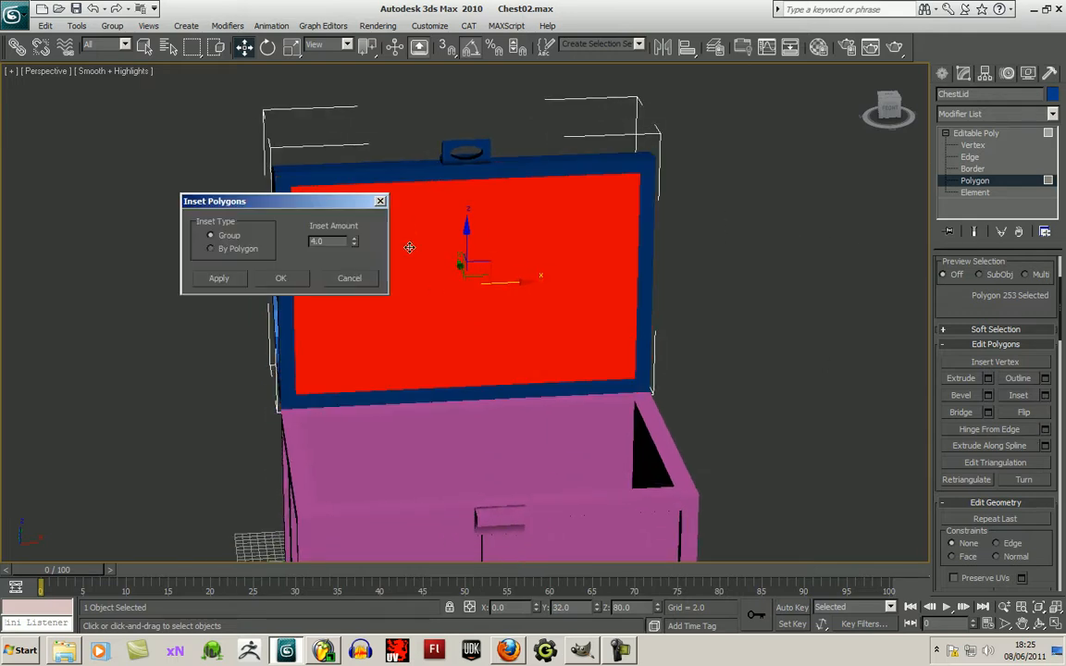
pyautogui.click(280, 277)
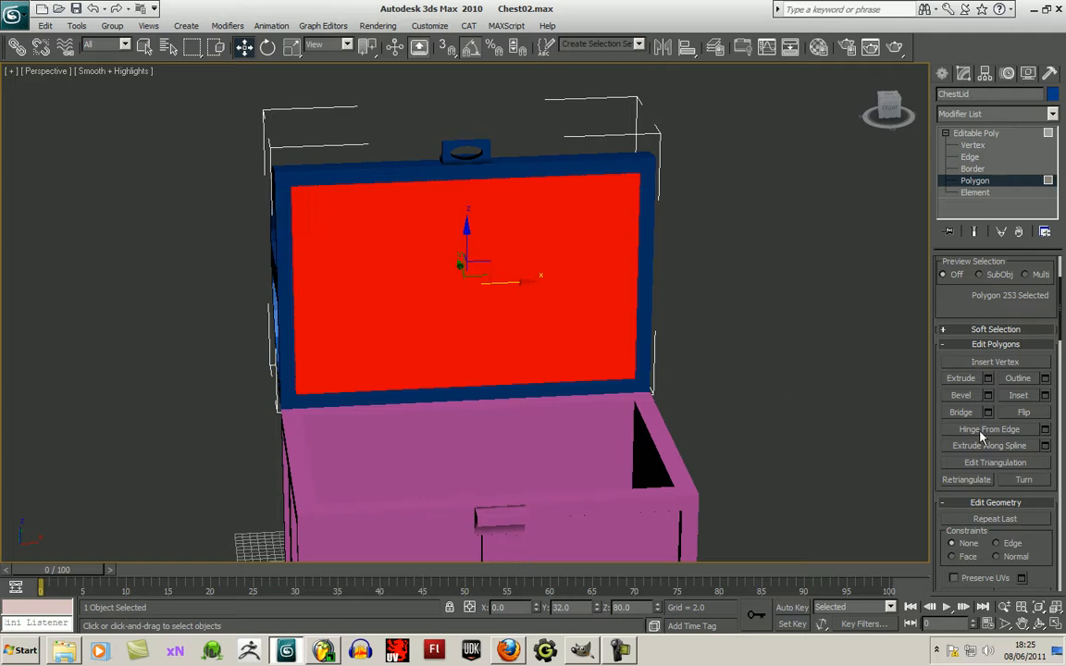
# Extrude the inset polygon inward as a group to hollow the lid, keeping the depth within the curved outer shell.
pyautogui.click(988, 380)
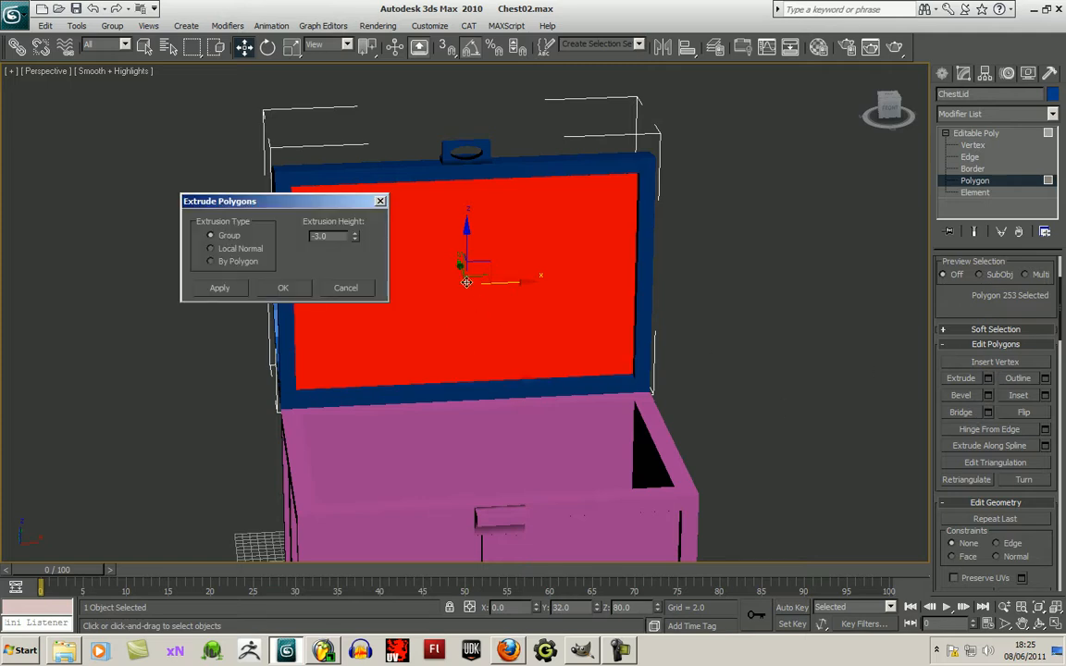
pyautogui.moveTo(355, 238); pyautogui.dragTo(493, 594)
pyautogui.click(1038, 621)
pyautogui.moveTo(484, 314); pyautogui.dragTo(568, 201)
pyautogui.click(360, 237)
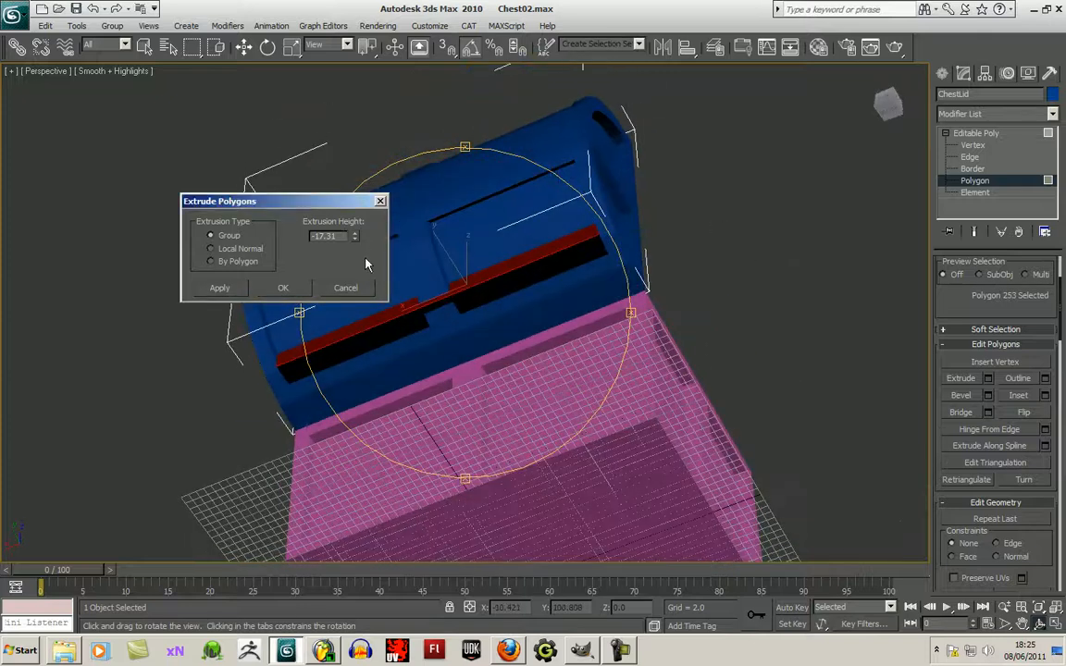
pyautogui.moveTo(358, 241); pyautogui.dragTo(373, 198)
pyautogui.moveTo(493, 330); pyautogui.dragTo(507, 282)
pyautogui.click(284, 287)
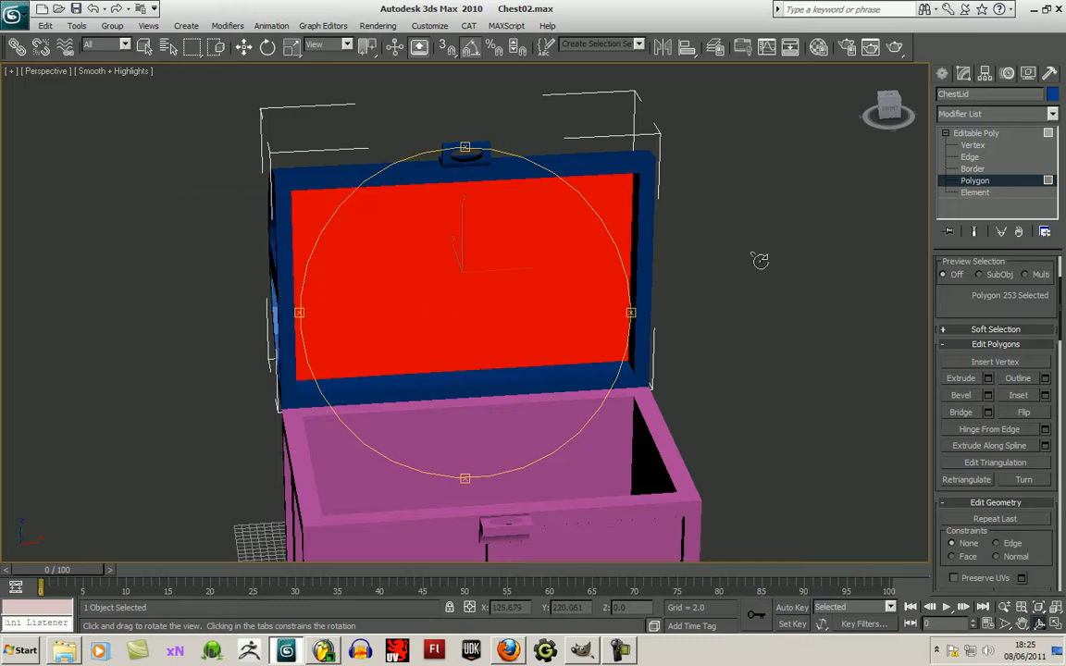
# Leave polygon editing of the lid, deselect everything and unhide the padlock.
pyautogui.click(942, 73)
pyautogui.click(678, 362)
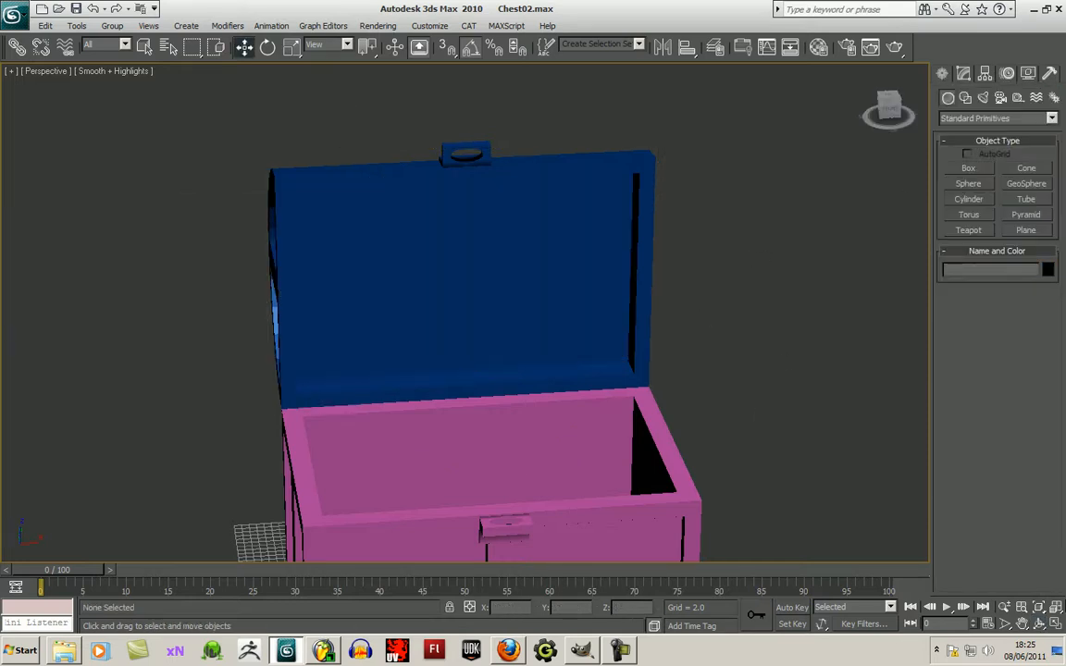
pyautogui.click(1021, 607)
pyautogui.moveTo(439, 356); pyautogui.dragTo(410, 293)
pyautogui.rightClick(297, 188)
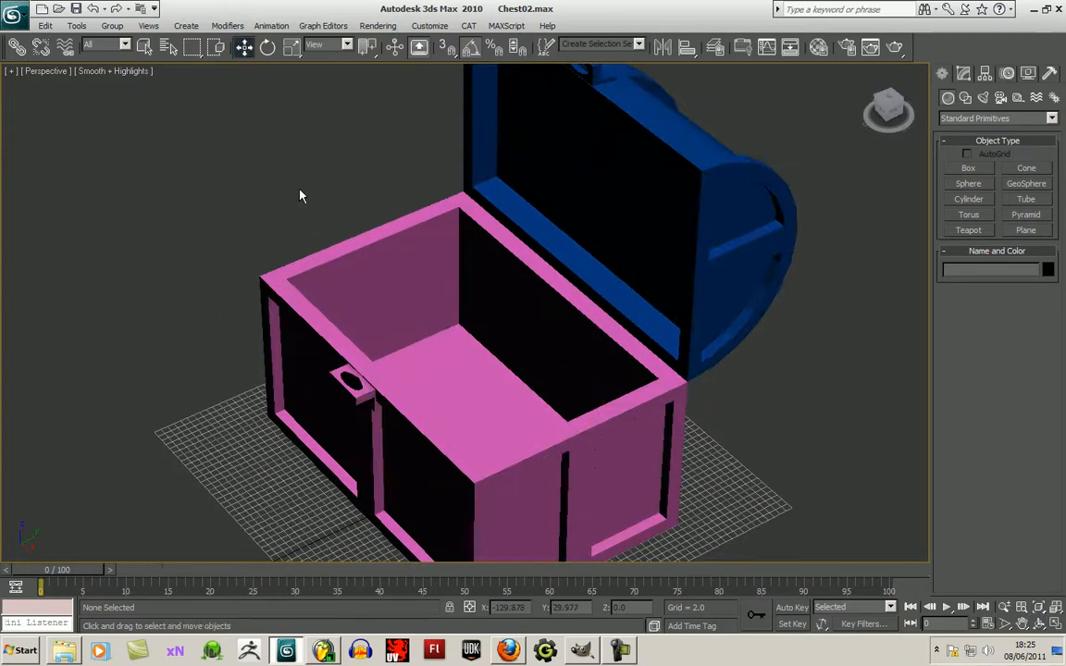
pyautogui.rightClick(305, 195)
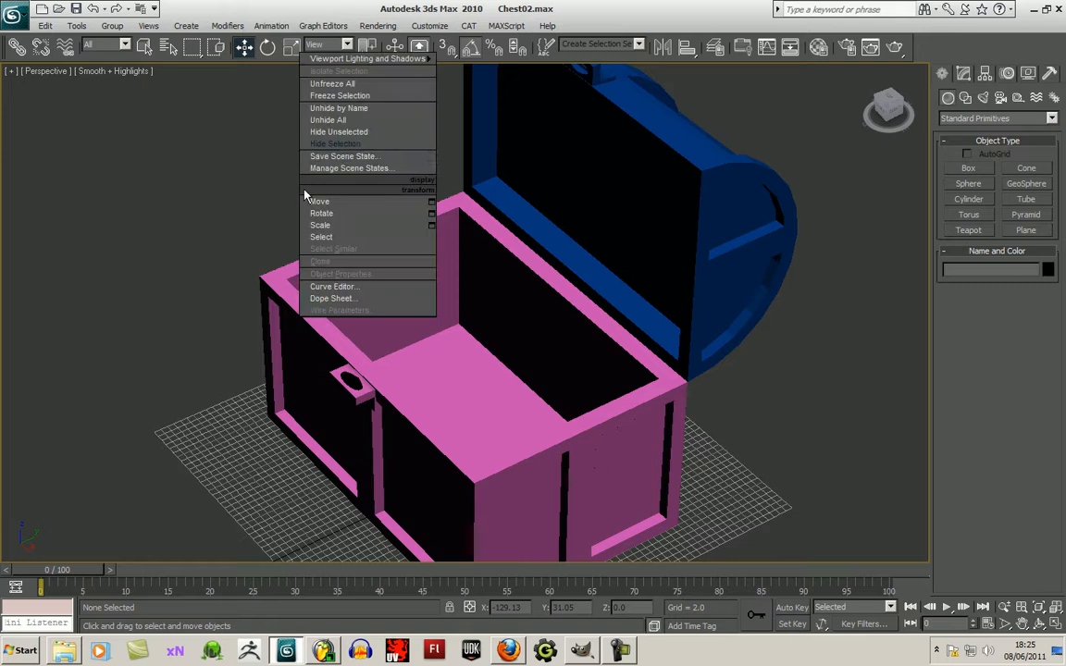
pyautogui.click(342, 108)
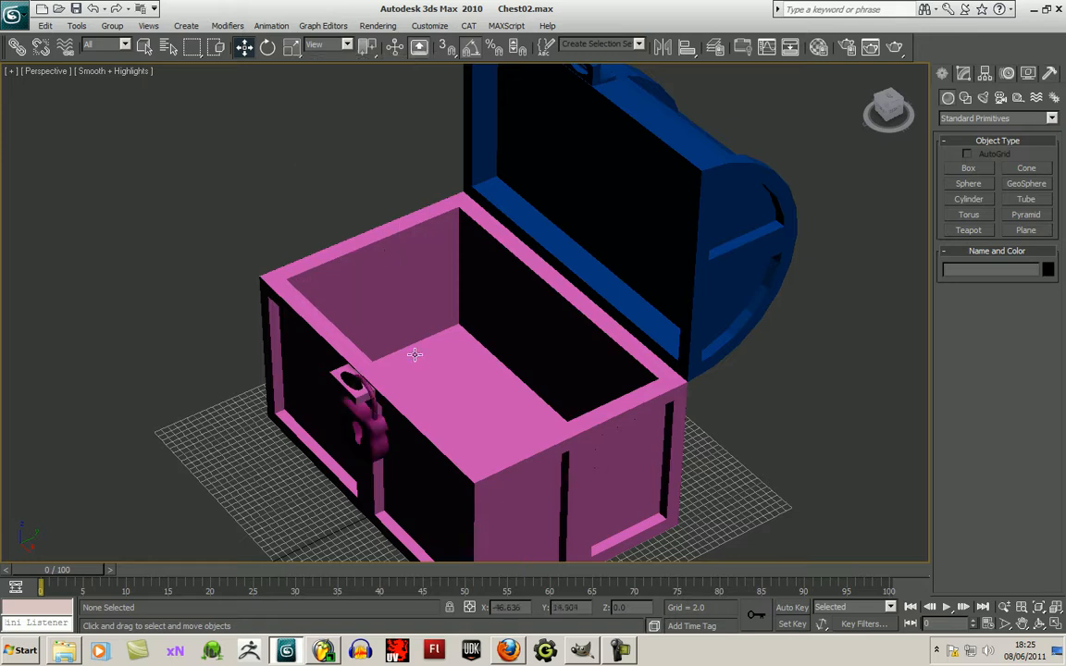
# Change the object color of ChestBase to golden yellow from the basic colors.
pyautogui.click(598, 451)
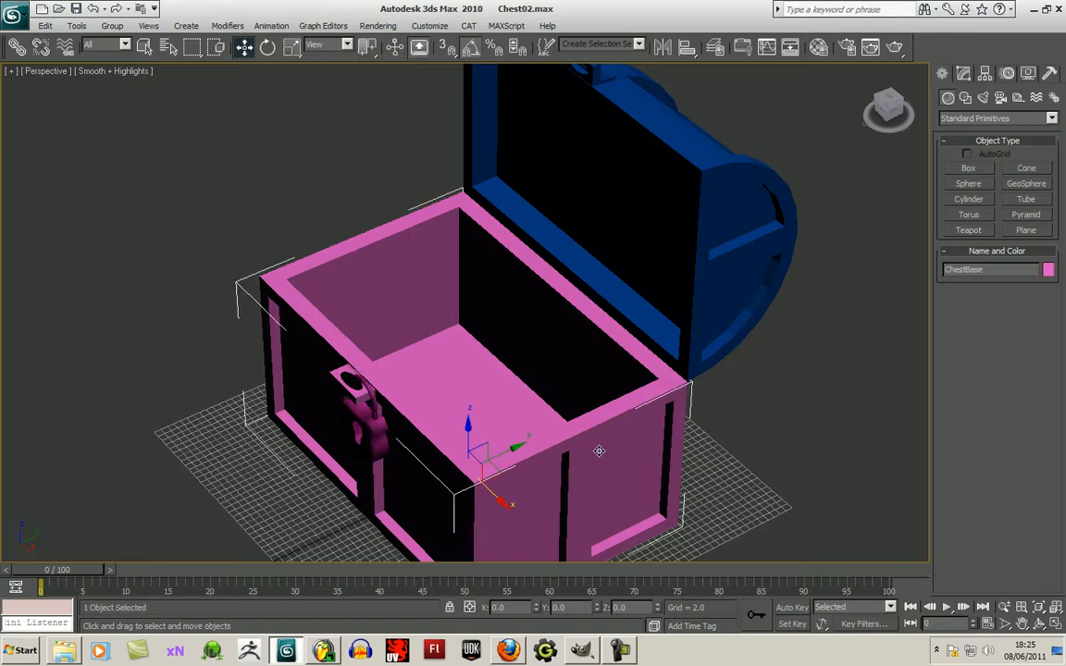
pyautogui.click(1050, 271)
pyautogui.click(452, 298)
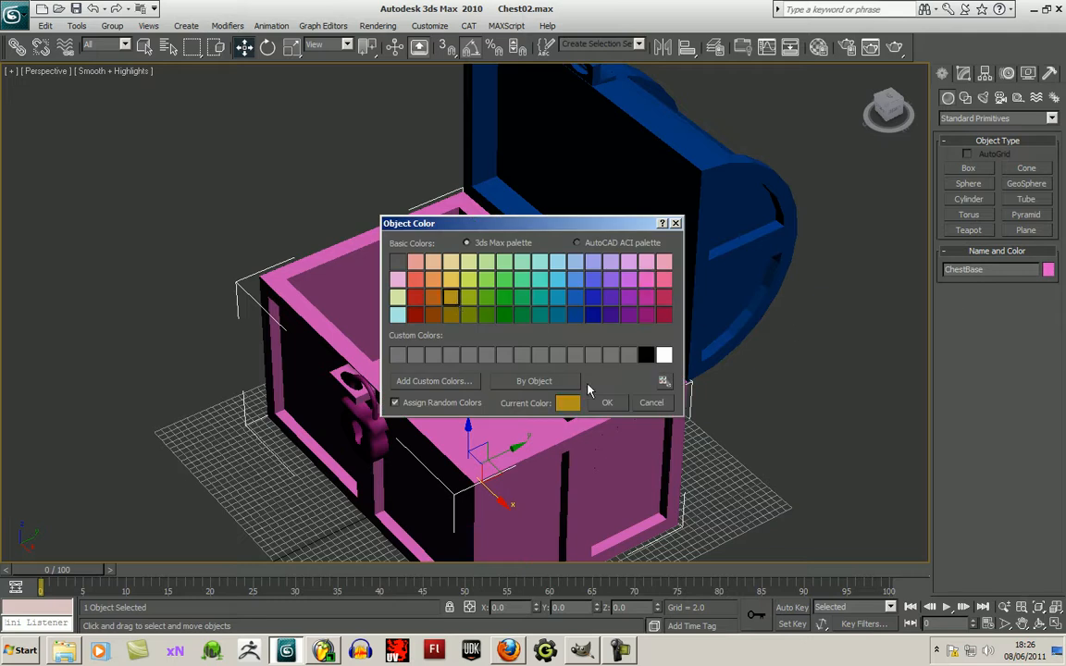
pyautogui.click(606, 404)
# Change the object color of ChestLid to dark gold, one shade deeper than the base.
pyautogui.click(685, 259)
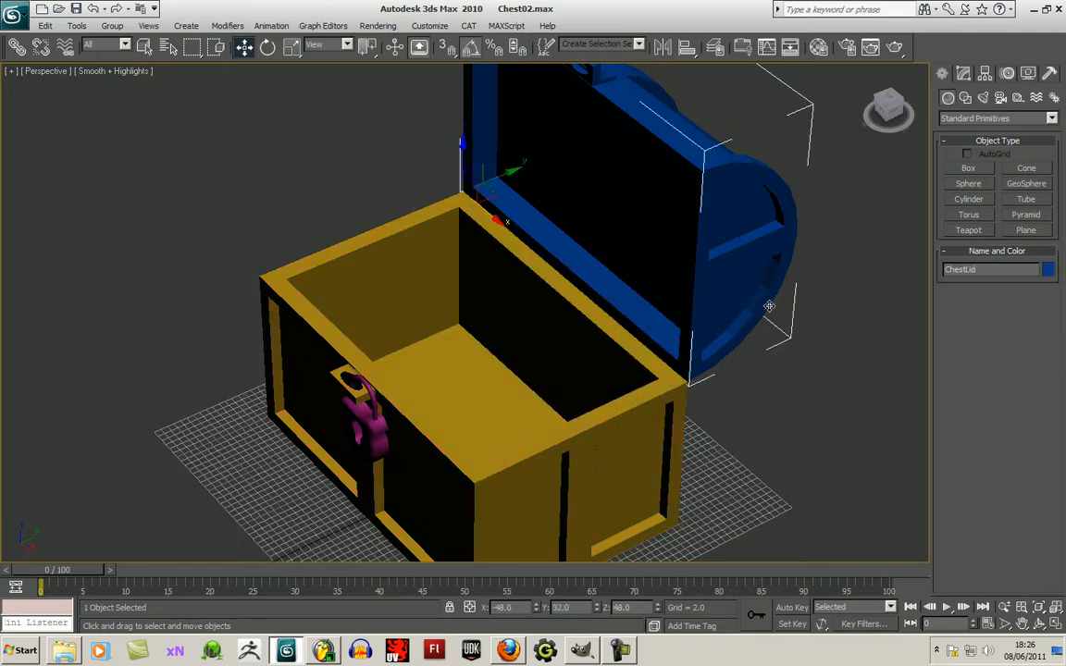
pyautogui.click(1047, 270)
pyautogui.click(452, 298)
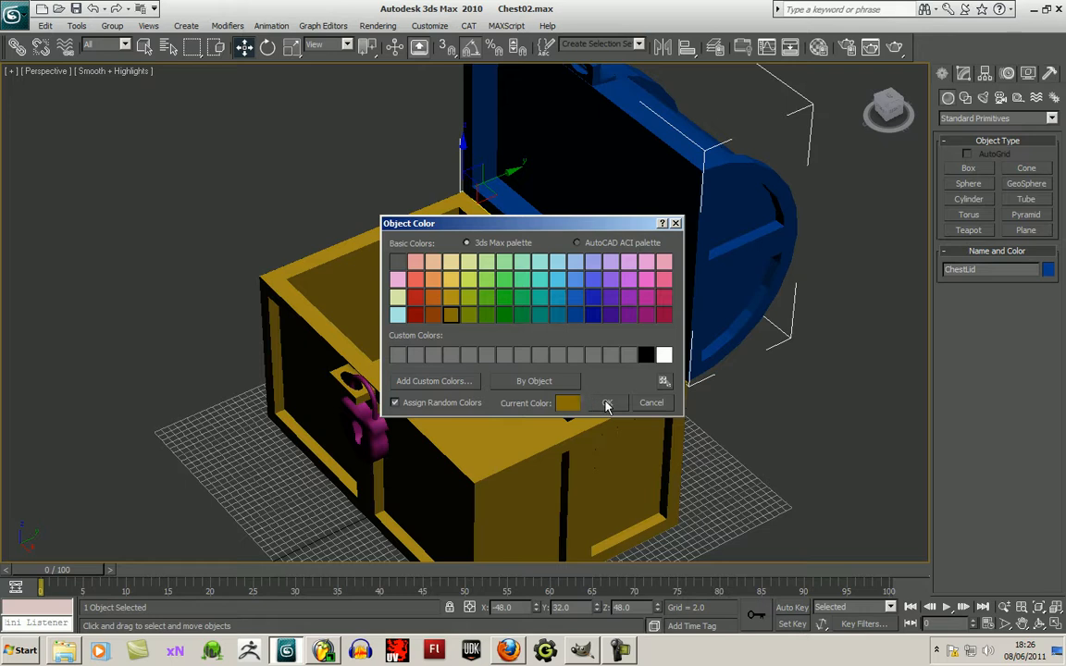
pyautogui.click(607, 402)
# Change the padlock's object color to pale blue from the basic colors.
pyautogui.click(373, 424)
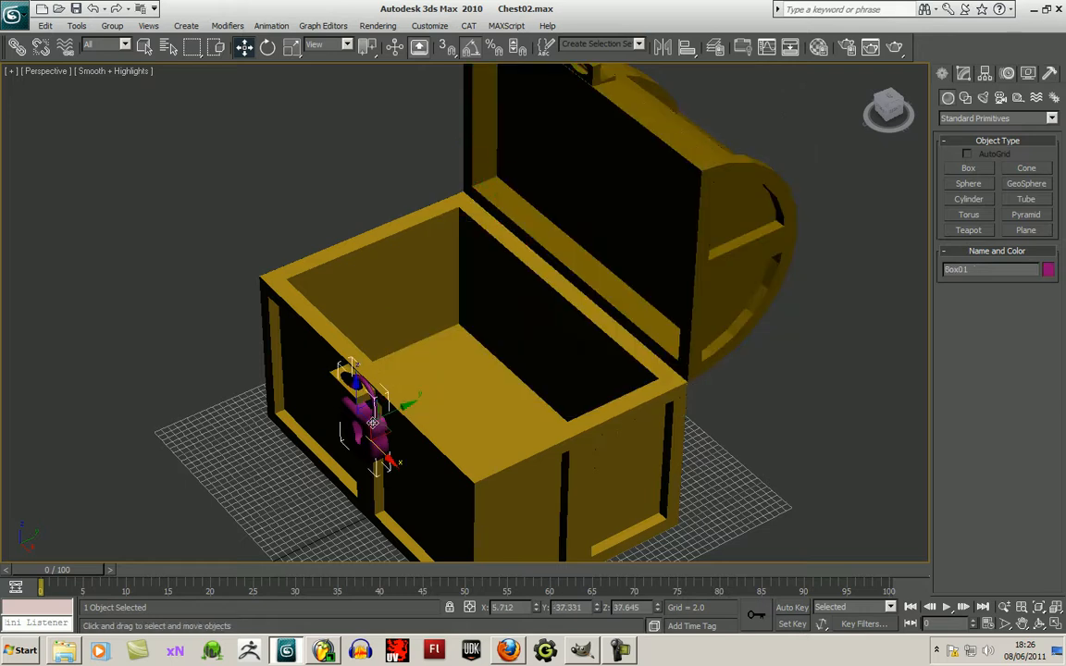
pyautogui.click(1047, 270)
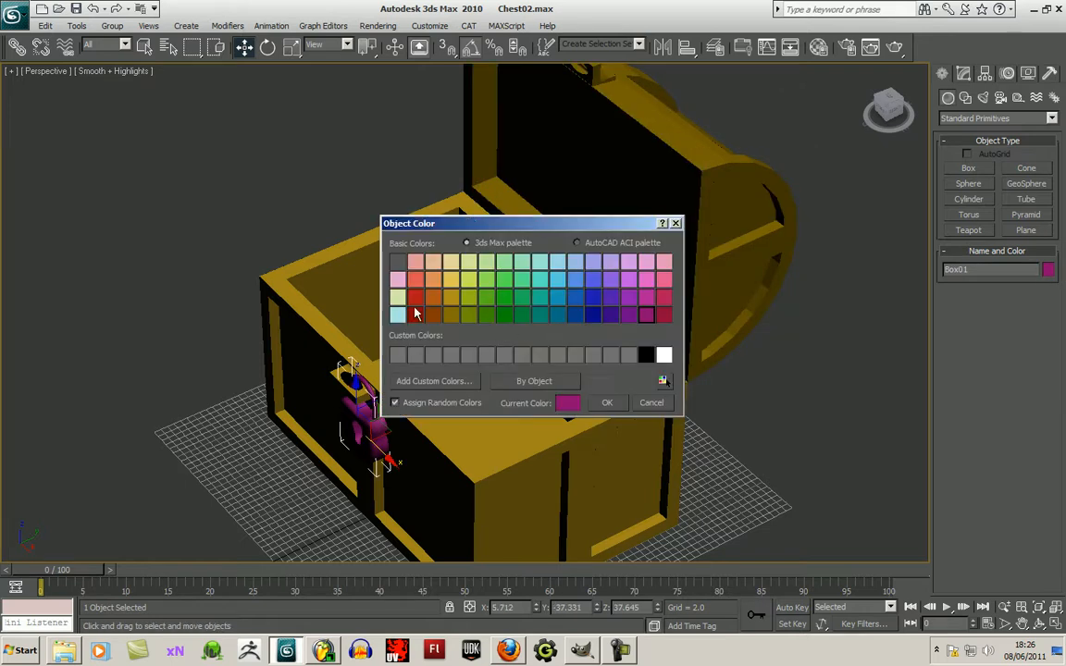
pyautogui.click(399, 314)
pyautogui.click(606, 402)
# Rotate the open lid about its back hinge until it closes onto the chest base.
pyautogui.moveTo(781, 411); pyautogui.dragTo(801, 381, button='middle')
pyautogui.click(1038, 624)
pyautogui.moveTo(542, 395); pyautogui.dragTo(444, 256)
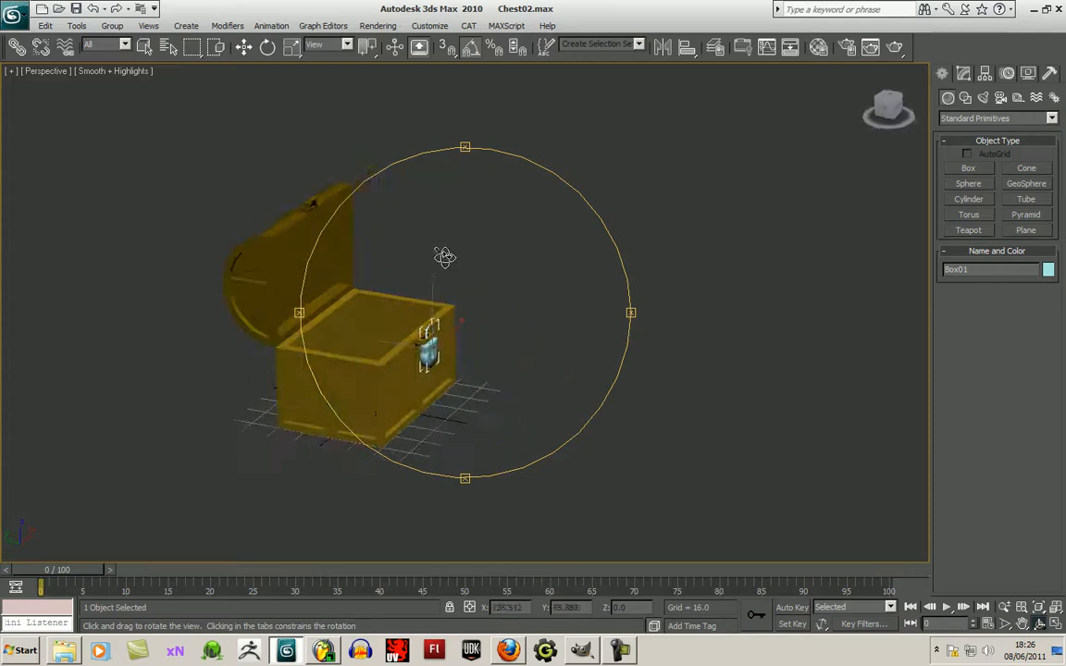
pyautogui.click(267, 47)
pyautogui.click(270, 216)
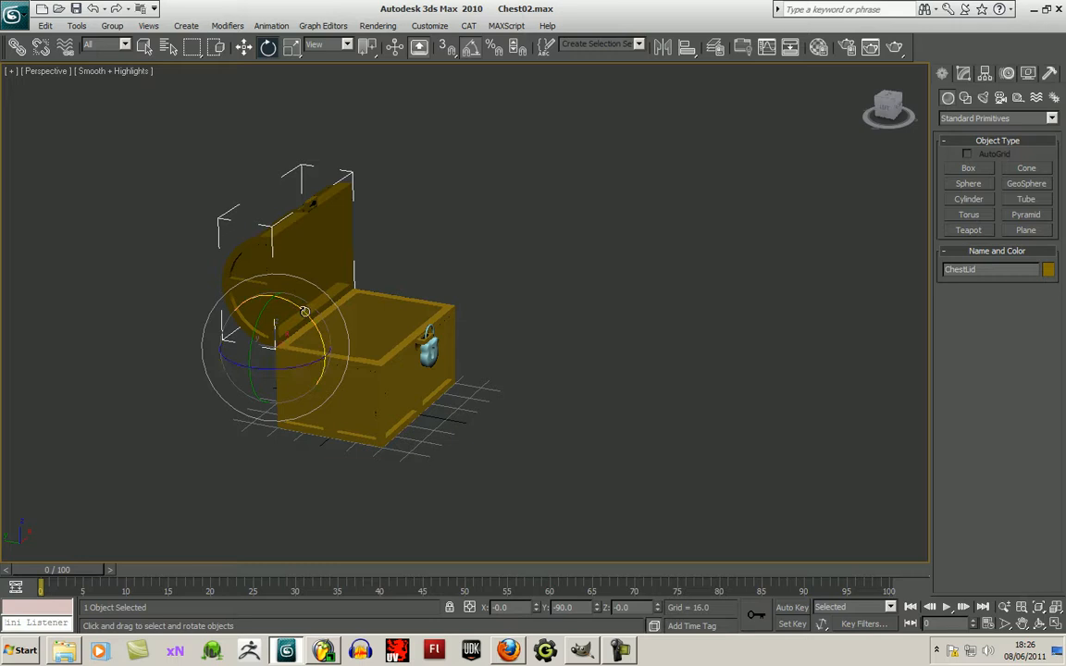
pyautogui.moveTo(276, 281); pyautogui.dragTo(342, 368)
pyautogui.moveTo(575, 402); pyautogui.dragTo(667, 381, button='middle')
pyautogui.scroll(3, 664, 388)
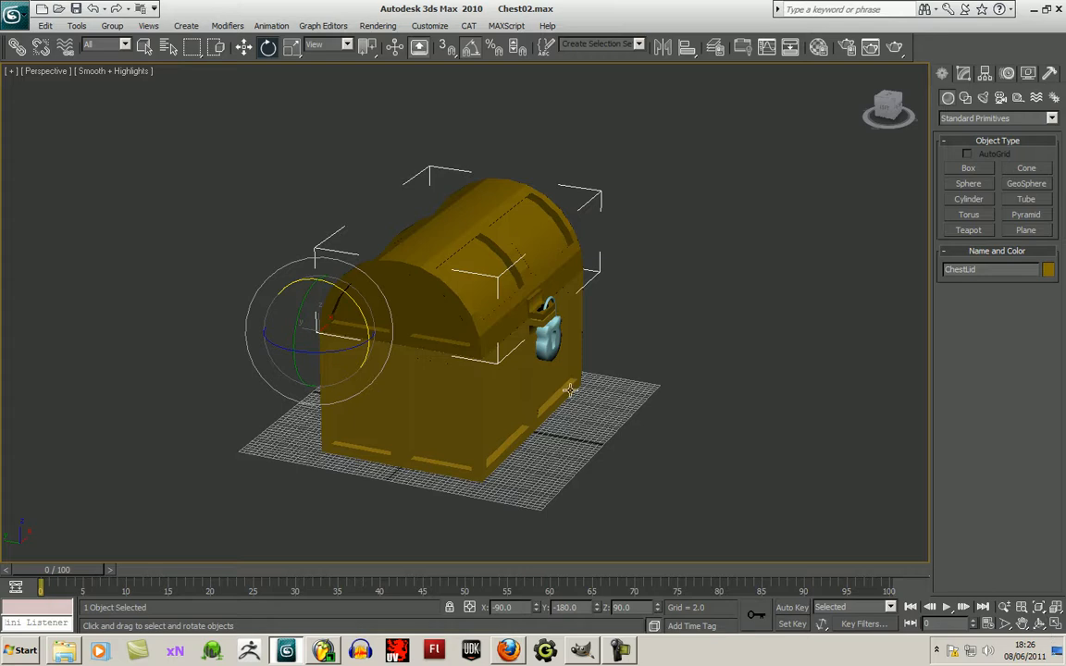
# Try tilting the padlock by -10 degrees about the Y axis at the chest's front plates, and undo the change.
pyautogui.click(1022, 623)
pyautogui.moveTo(456, 293); pyautogui.dragTo(409, 331)
pyautogui.scroll(5, 429, 325)
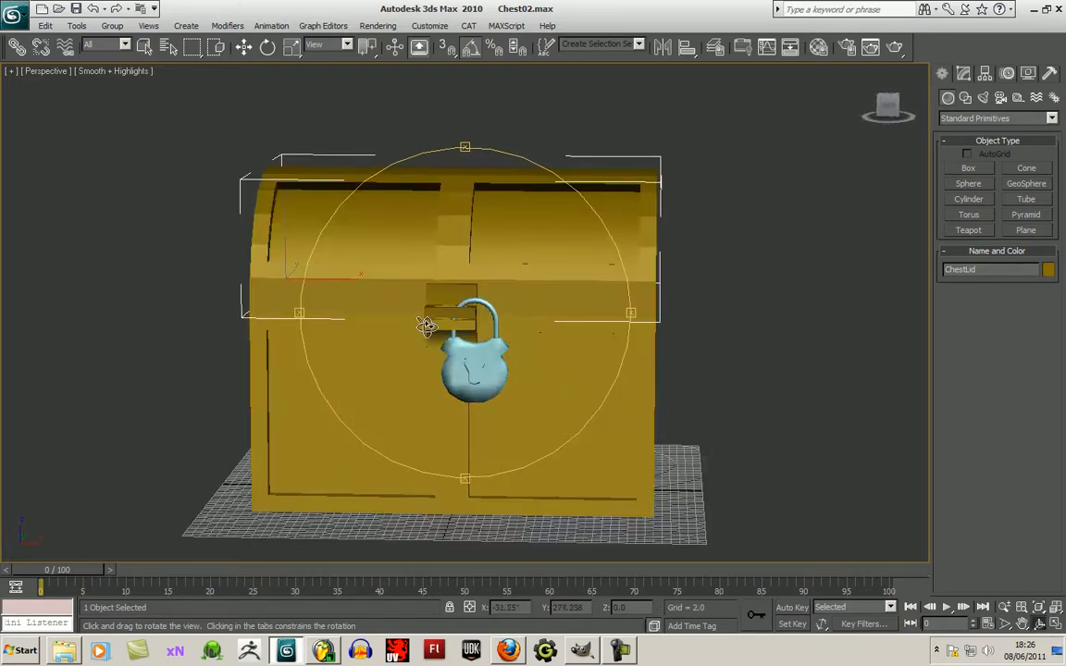
pyautogui.click(243, 46)
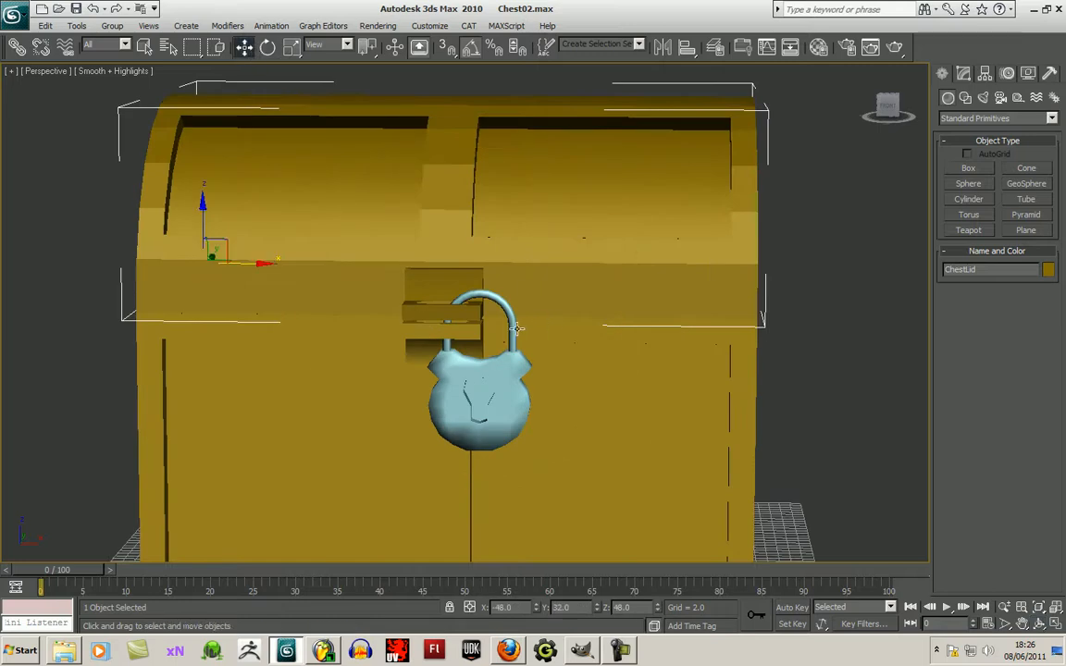
pyautogui.click(518, 353)
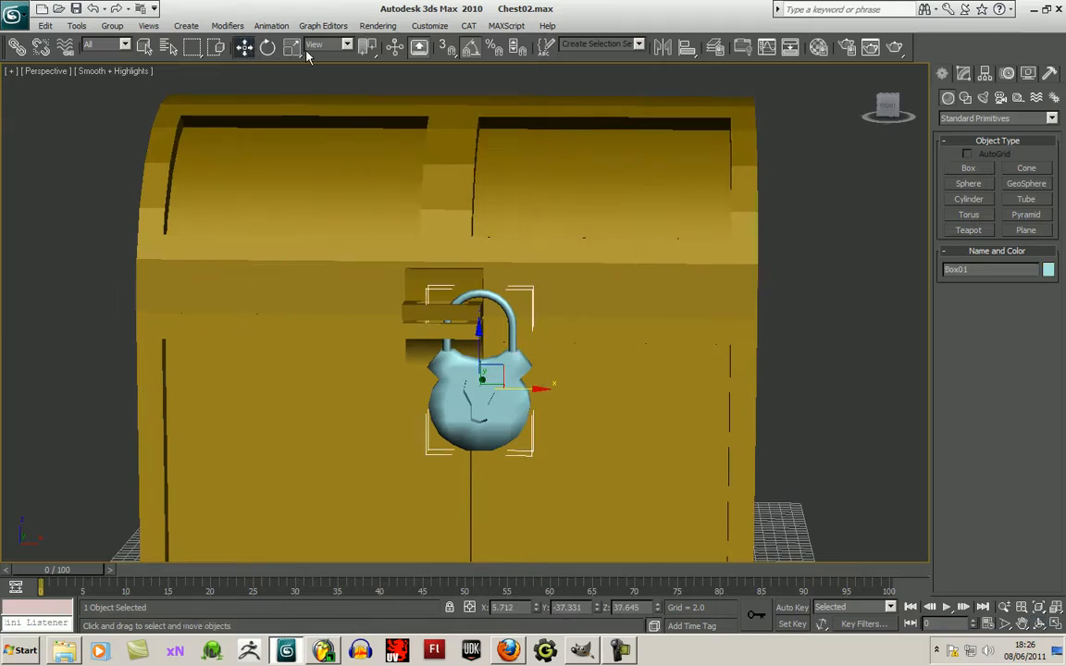
pyautogui.click(268, 46)
pyautogui.moveTo(470, 323); pyautogui.dragTo(524, 352)
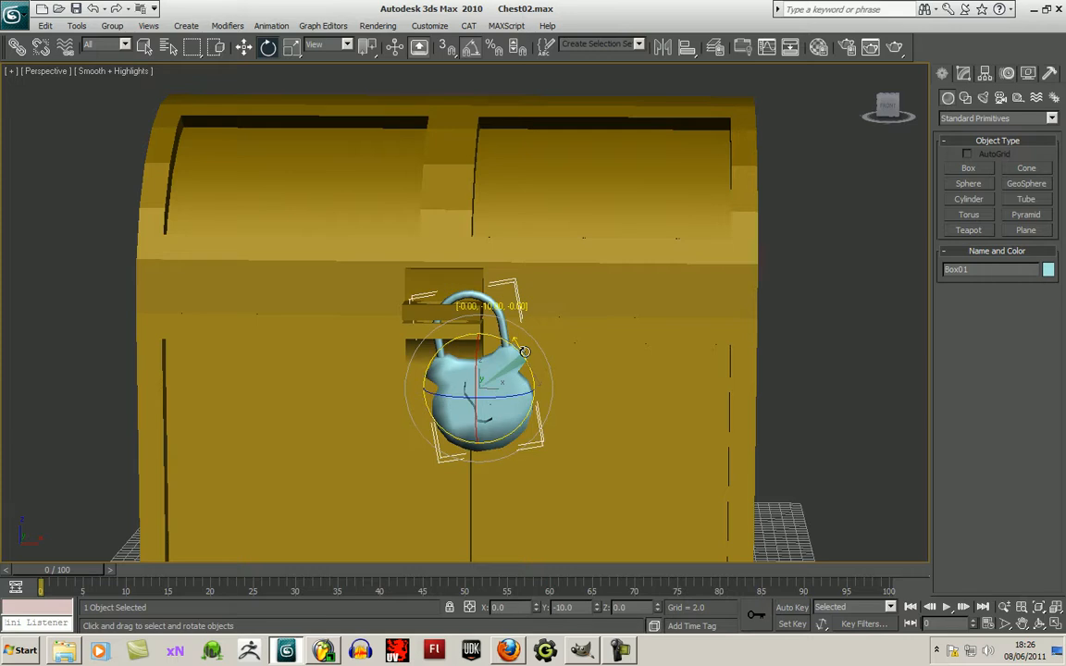
pyautogui.click(243, 46)
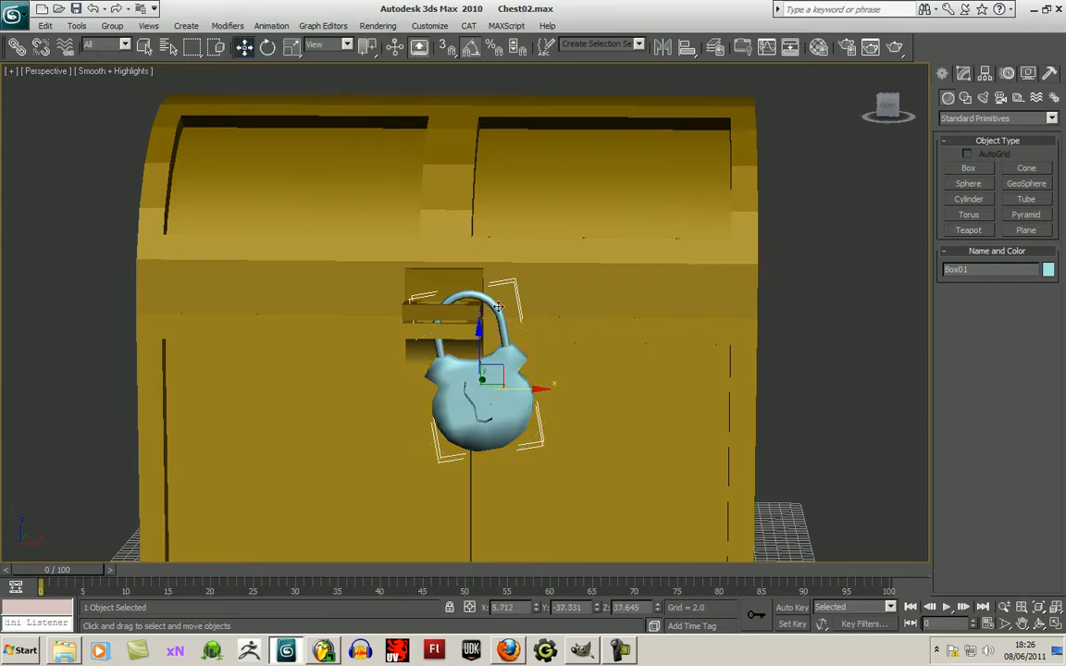
pyautogui.click(482, 330)
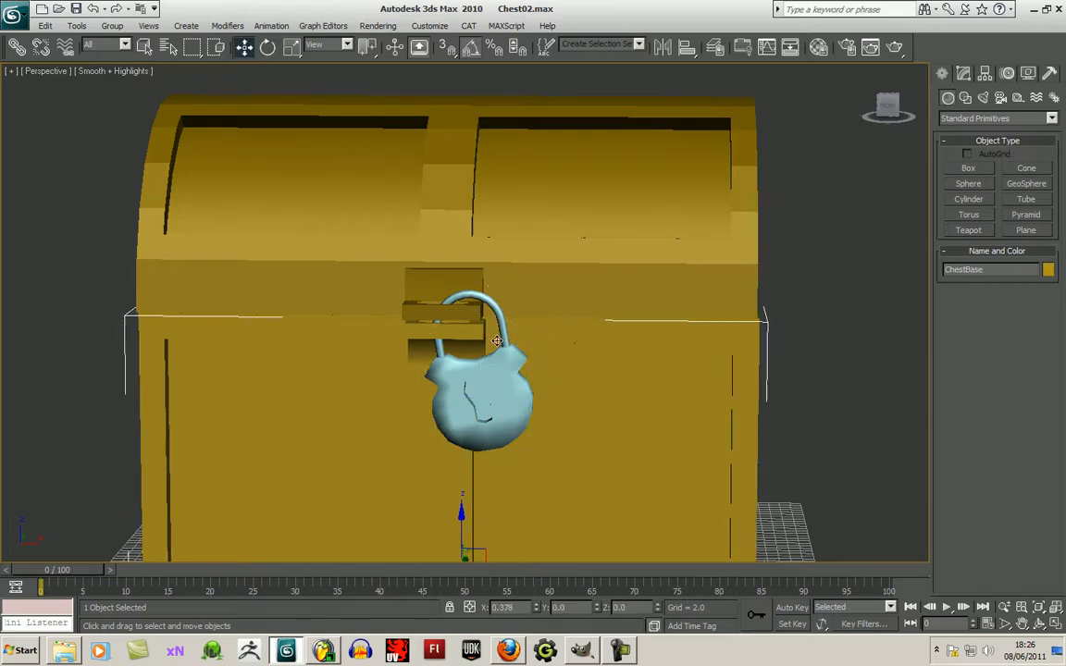
pyautogui.click(442, 287)
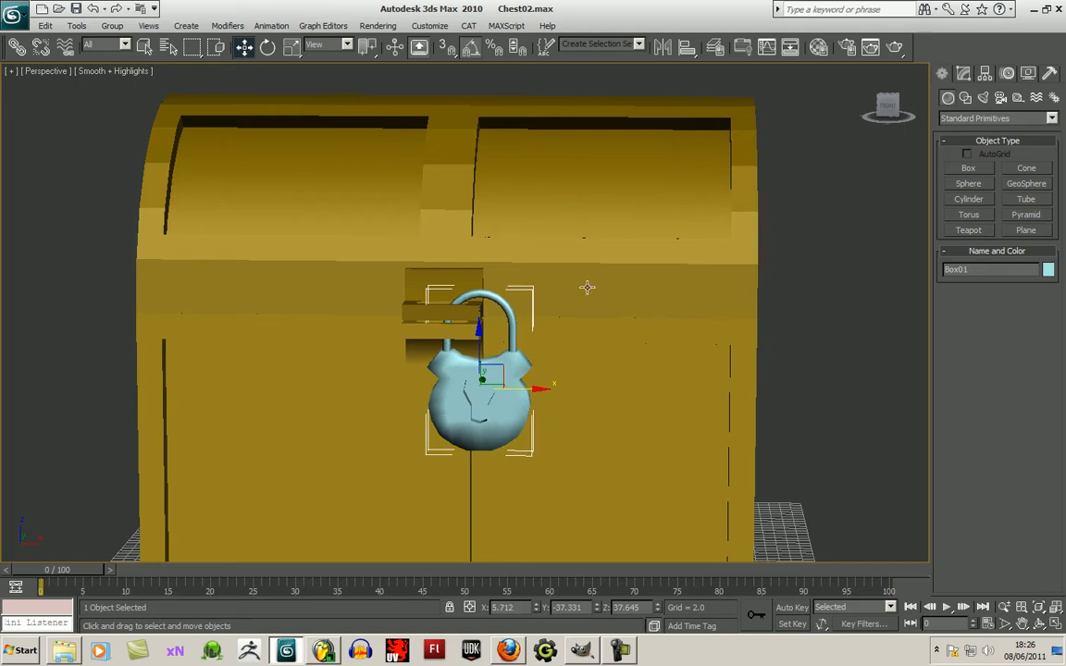
# Deselect the padlock, save the scene under the new name Chest03 in the SmallChest folder, and save it once more incrementally.
pyautogui.scroll(-5, 721, 295)
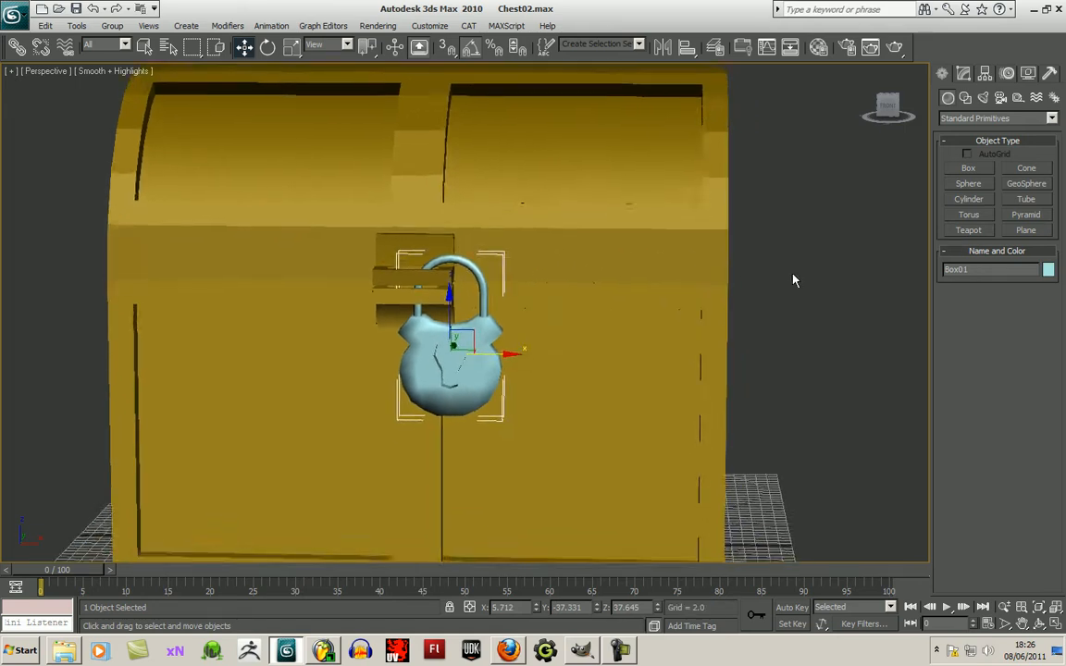
pyautogui.click(721, 288)
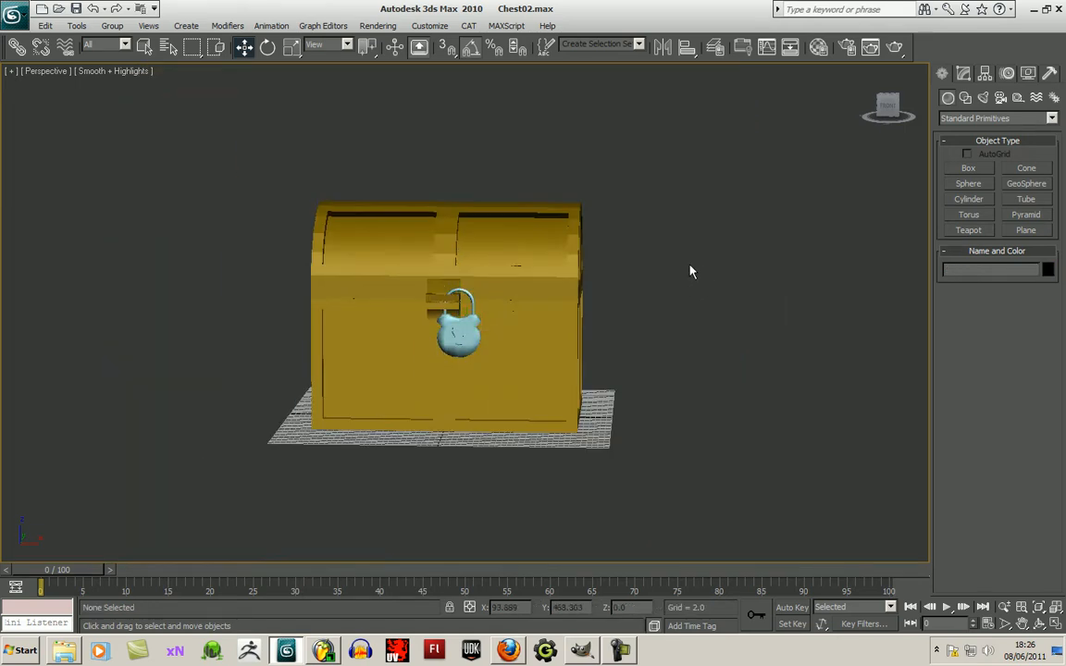
pyautogui.moveTo(785, 329); pyautogui.dragTo(807, 336, button='middle')
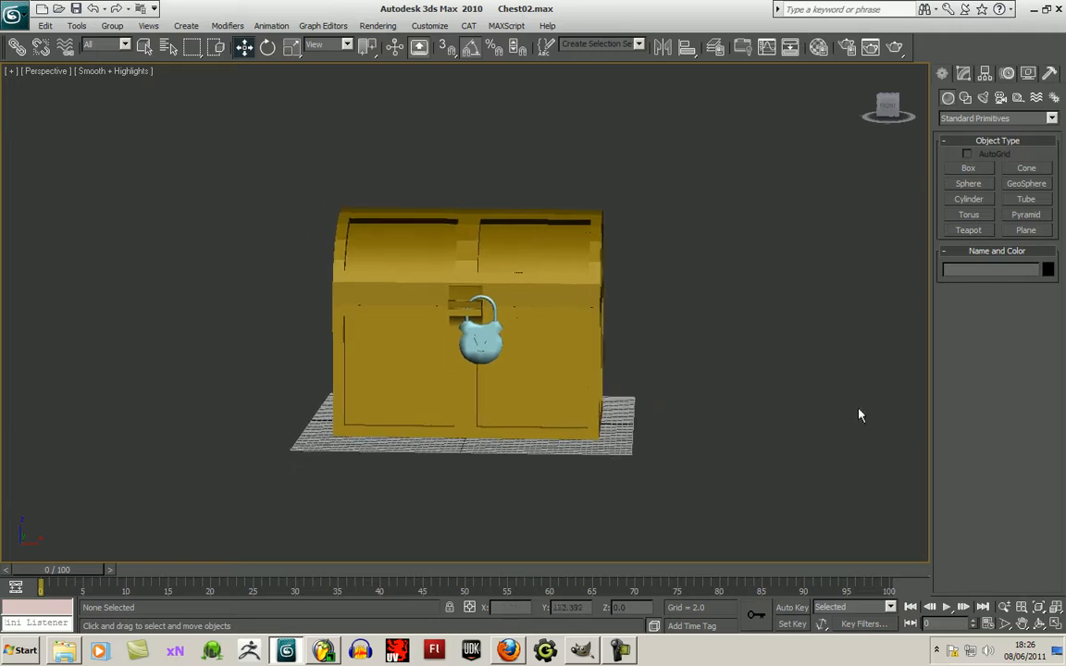
pyautogui.click(1039, 625)
pyautogui.moveTo(543, 374); pyautogui.dragTo(611, 383)
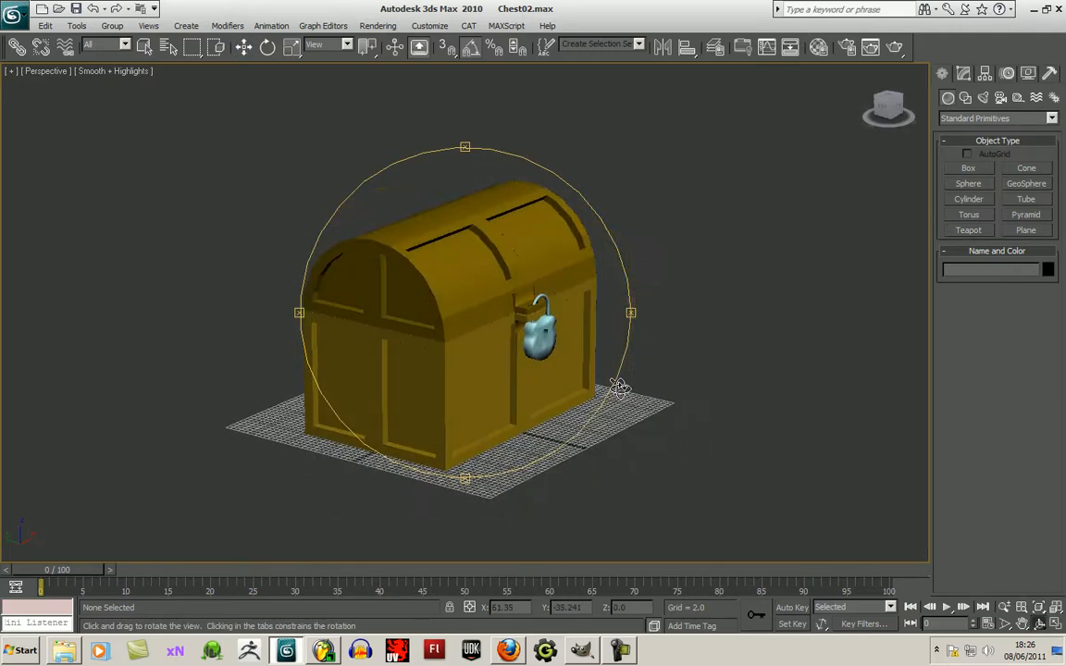
pyautogui.click(14, 15)
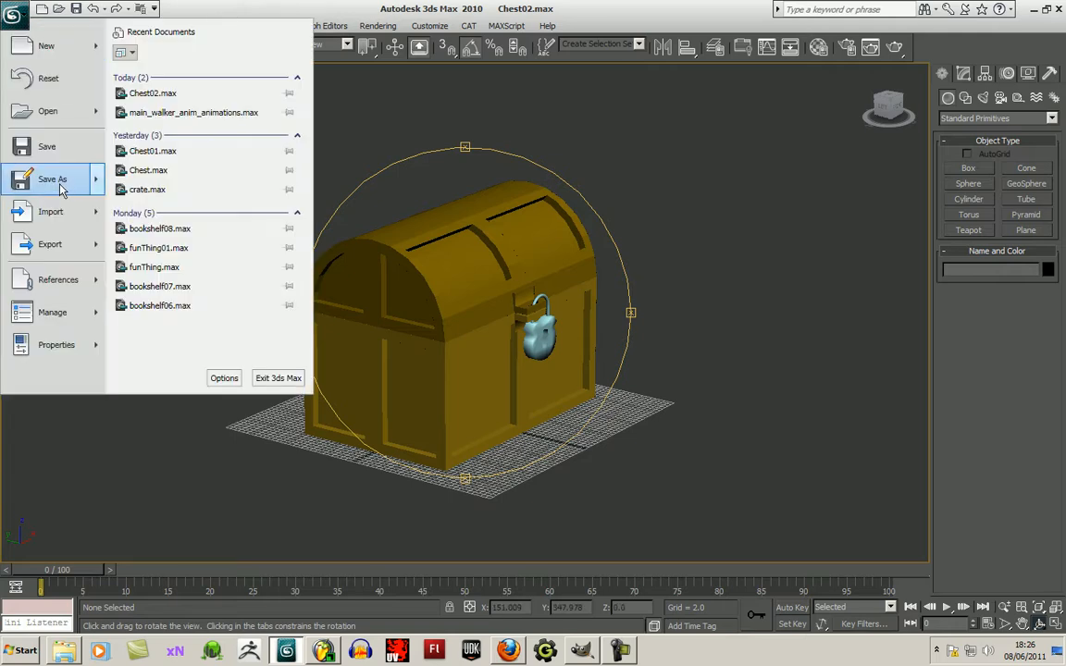
pyautogui.moveTo(61, 185)
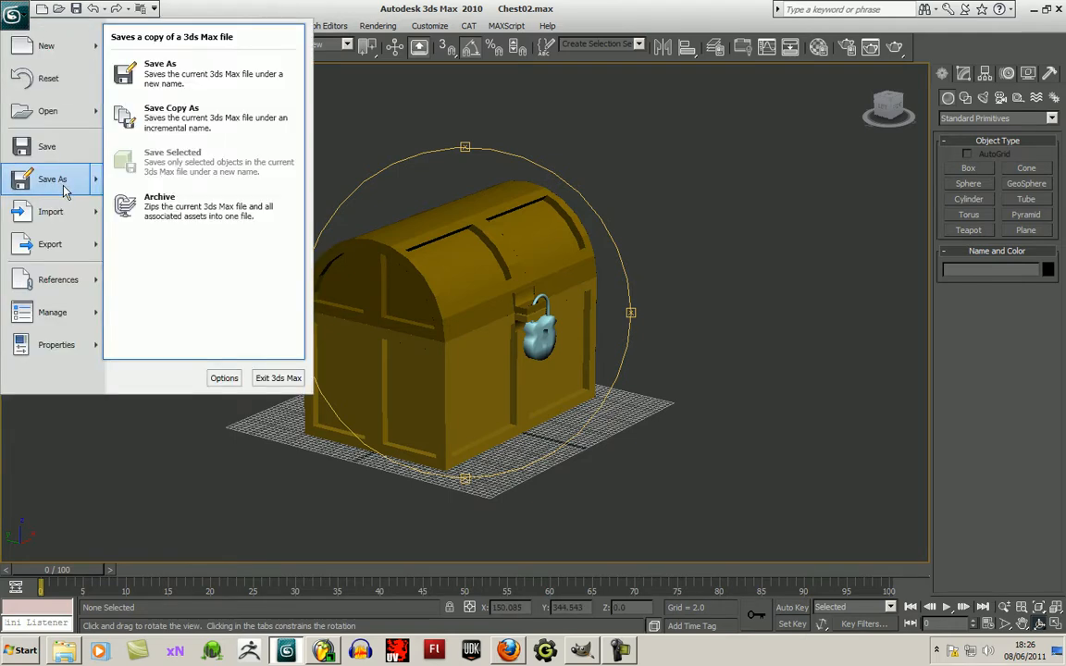
pyautogui.click(162, 77)
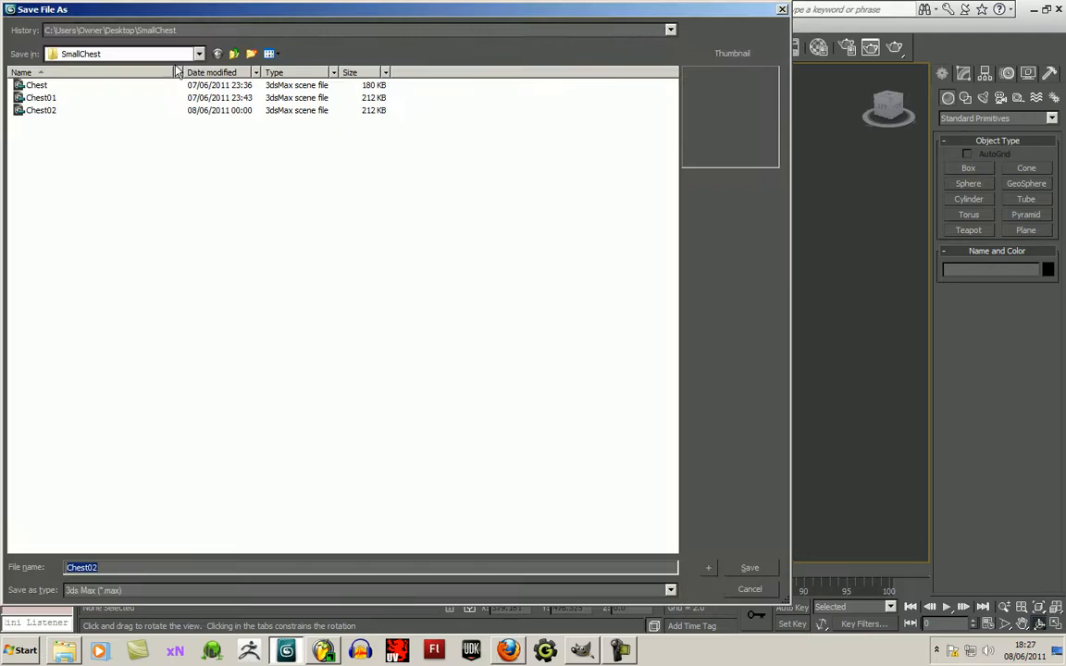
pyautogui.click(59, 110)
pyautogui.click(100, 568)
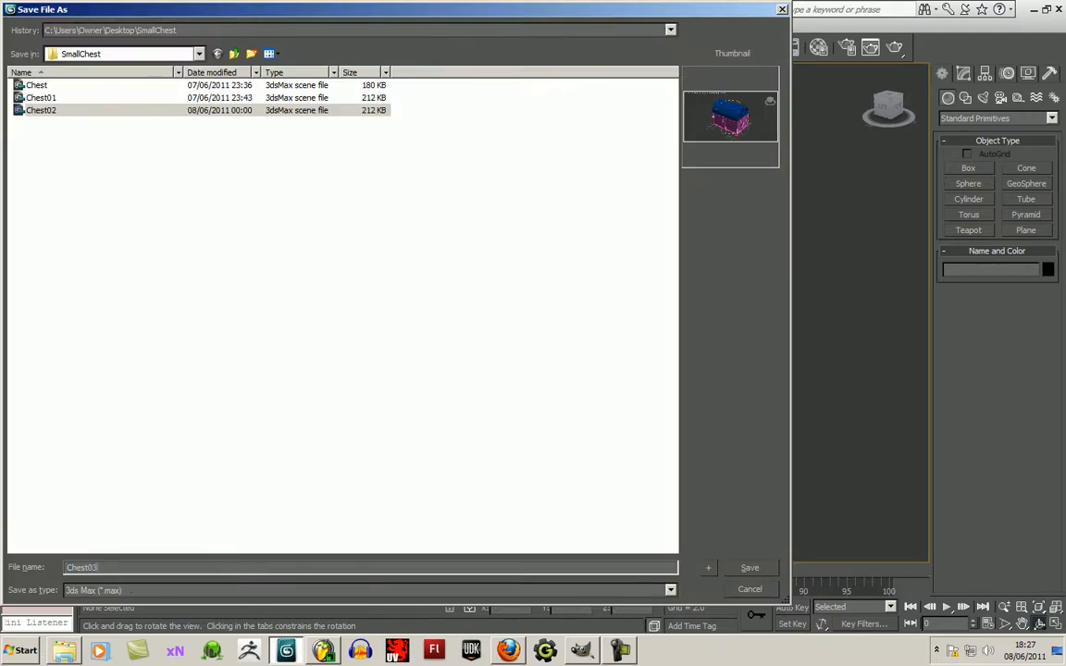
pyautogui.press('Return')
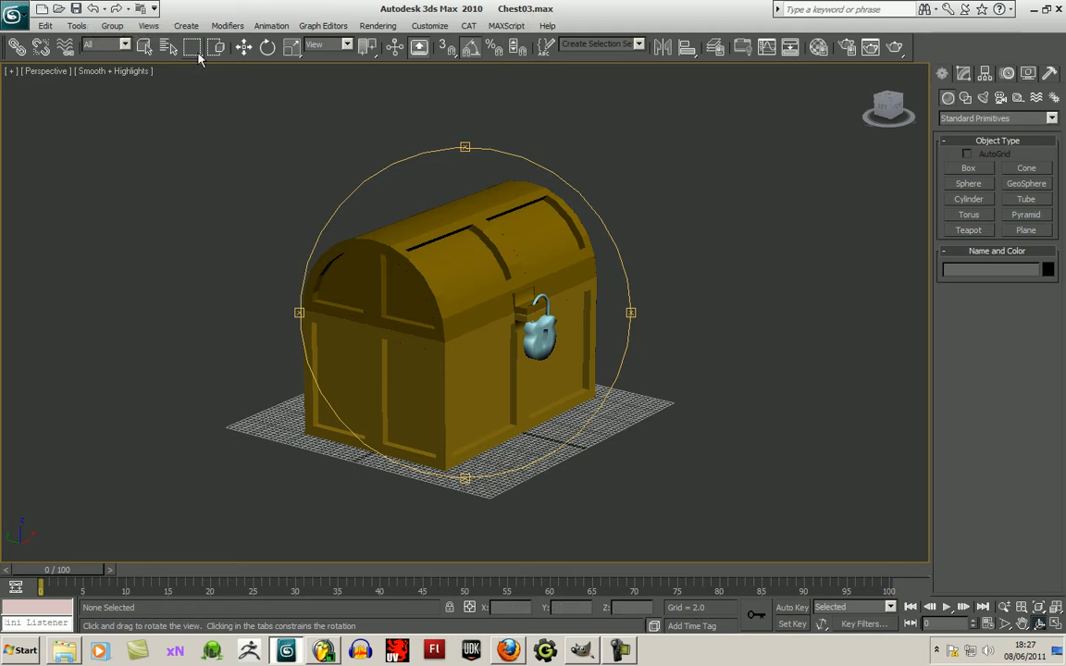
pyautogui.click(76, 9)
# Examine the Increment on Save option among the file handling preferences and close the preferences.
pyautogui.click(47, 25)
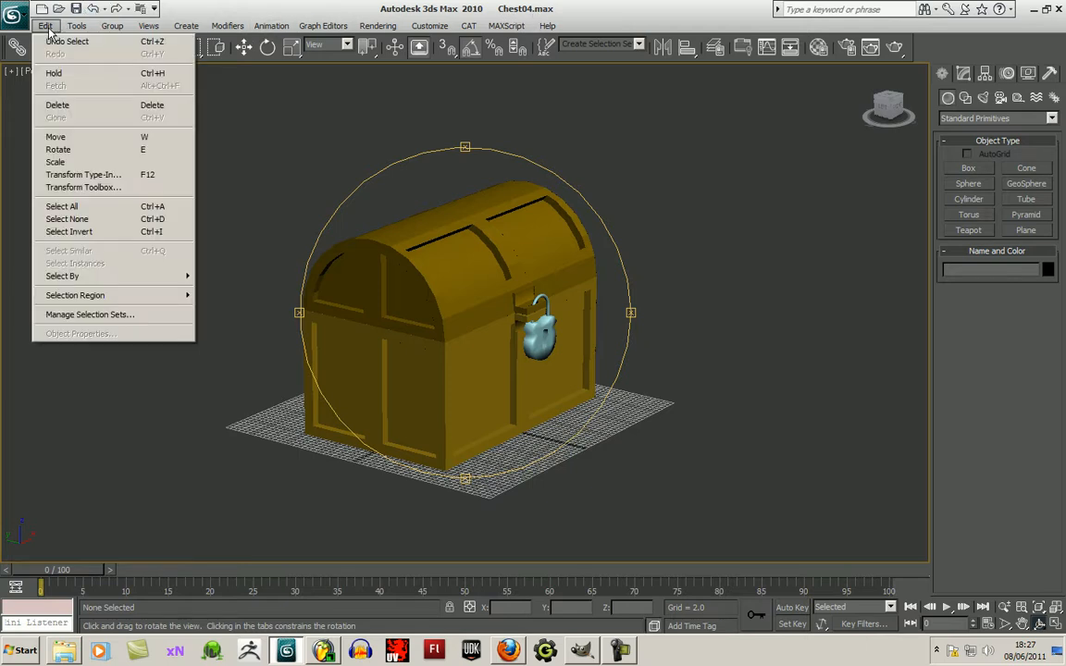
pyautogui.moveTo(77, 27)
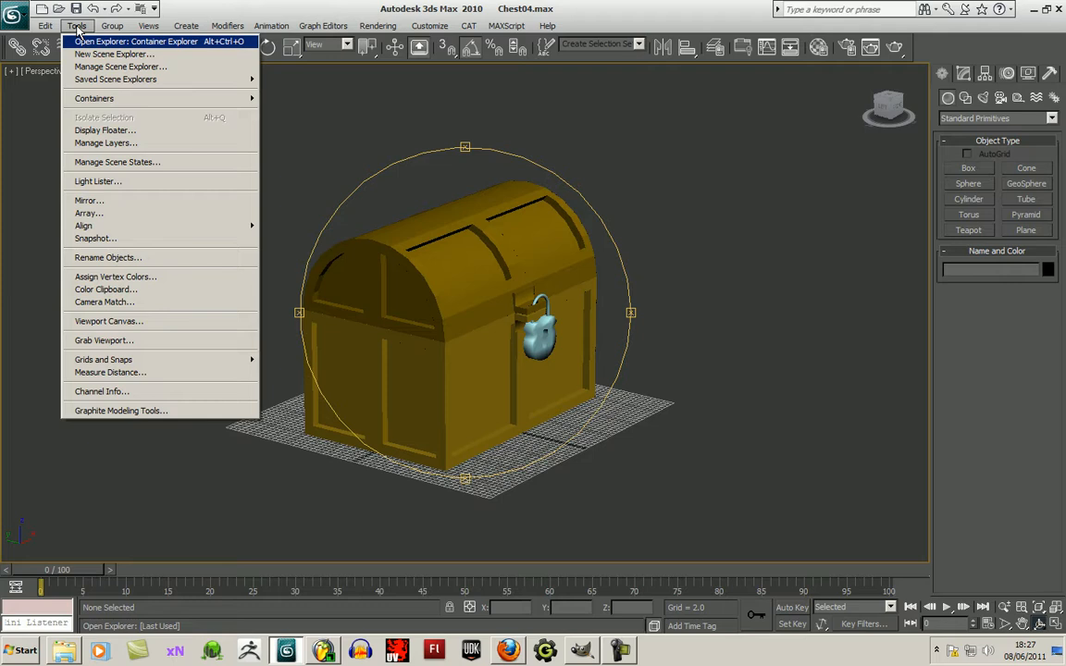
pyautogui.click(28, 21)
pyautogui.click(26, 21)
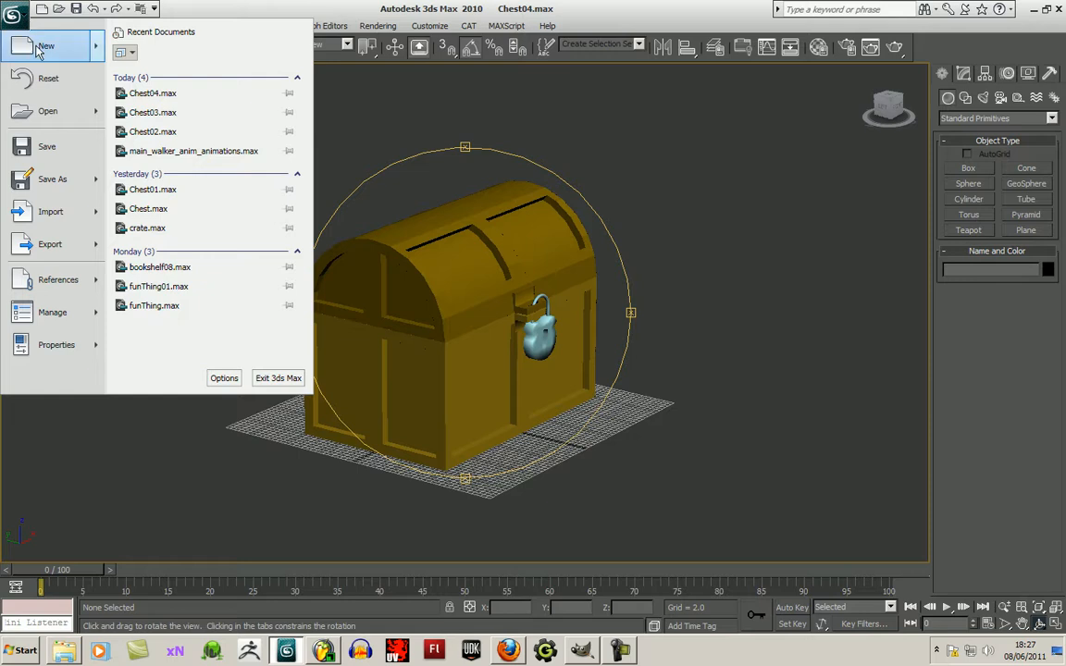
pyautogui.moveTo(59, 353)
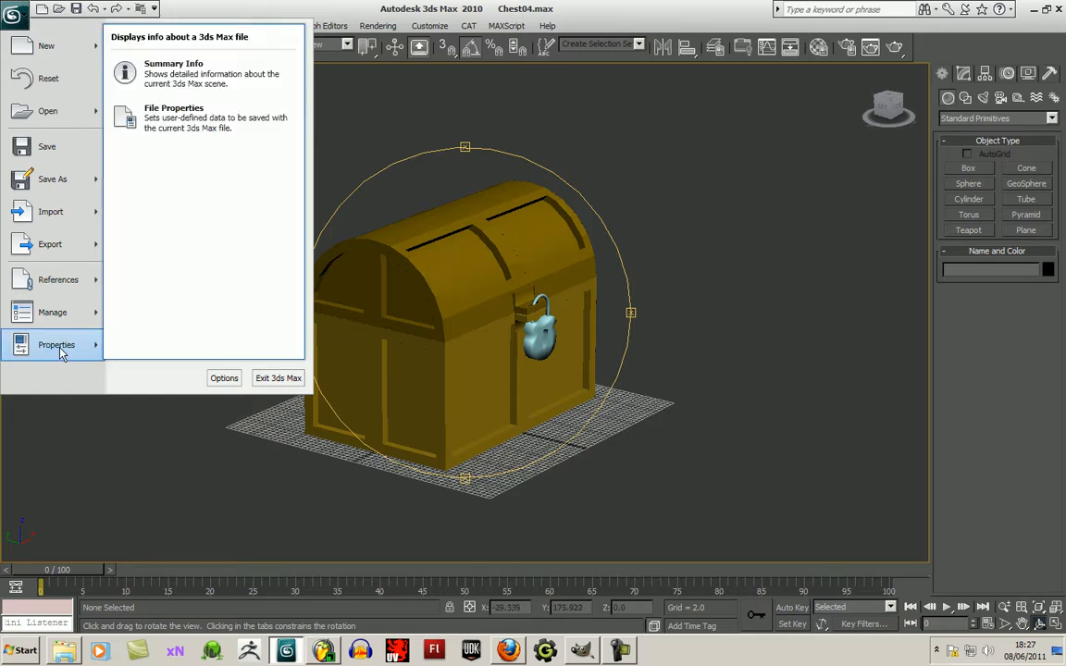
pyautogui.click(430, 26)
pyautogui.click(433, 27)
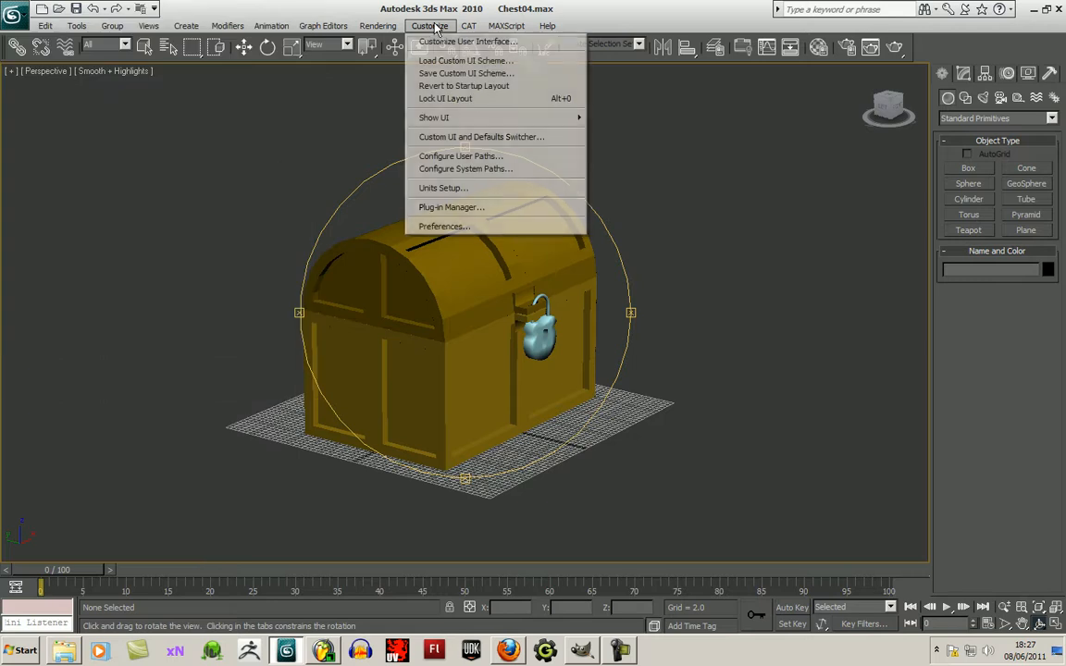
pyautogui.click(448, 226)
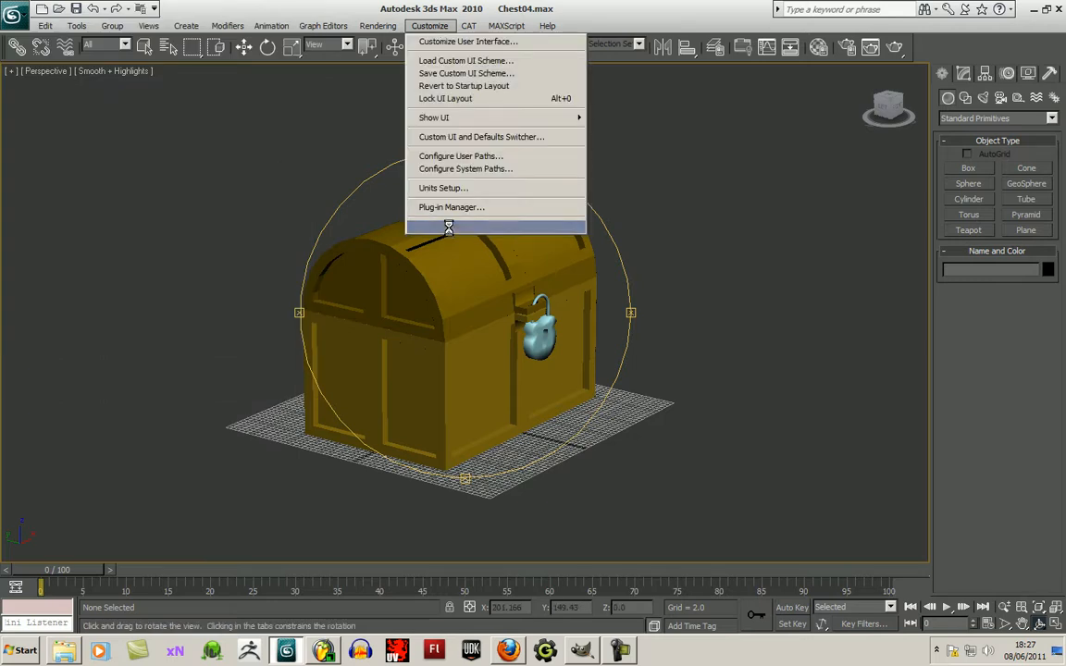
pyautogui.click(415, 160)
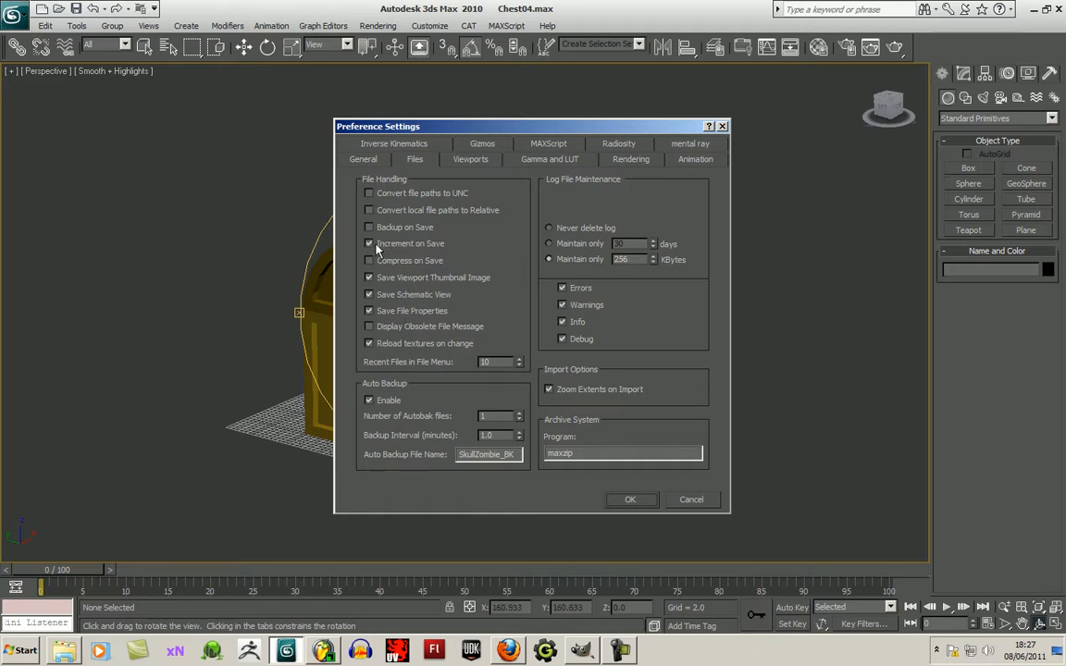
pyautogui.click(630, 501)
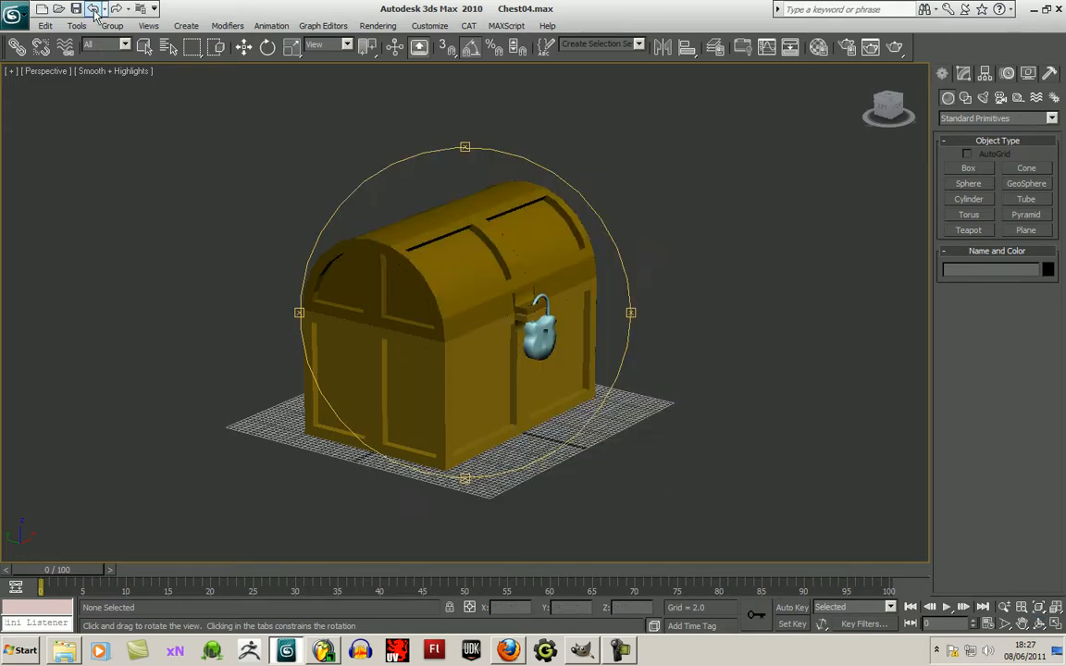
# Select the chest lid and apply a Smooth modifier to it.
pyautogui.moveTo(570, 369); pyautogui.dragTo(483, 388)
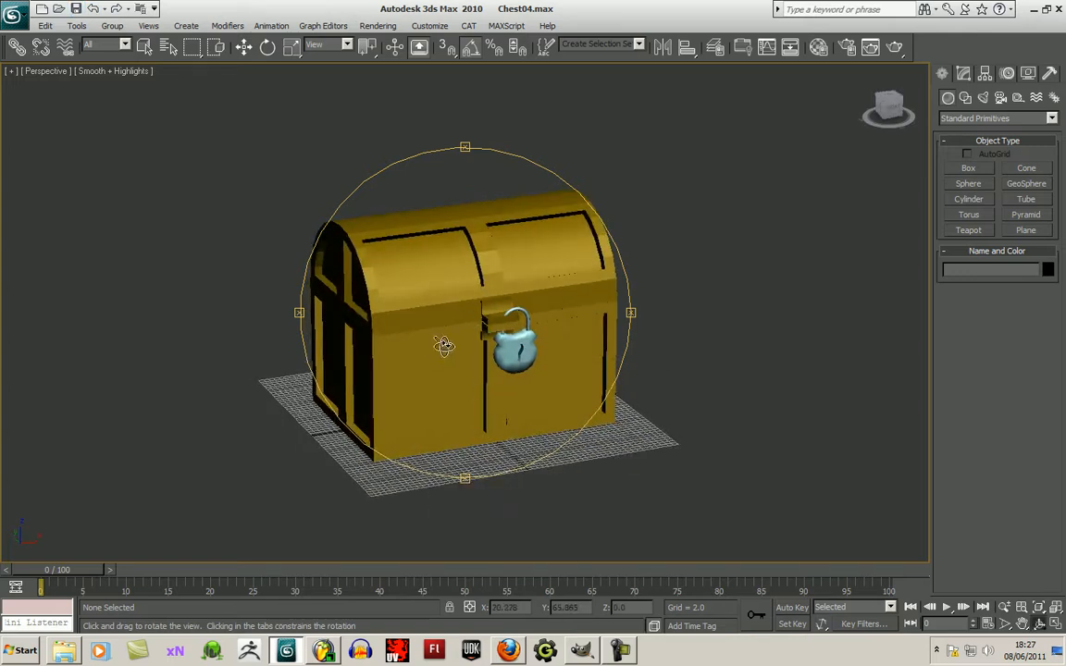
pyautogui.scroll(5, 435, 346)
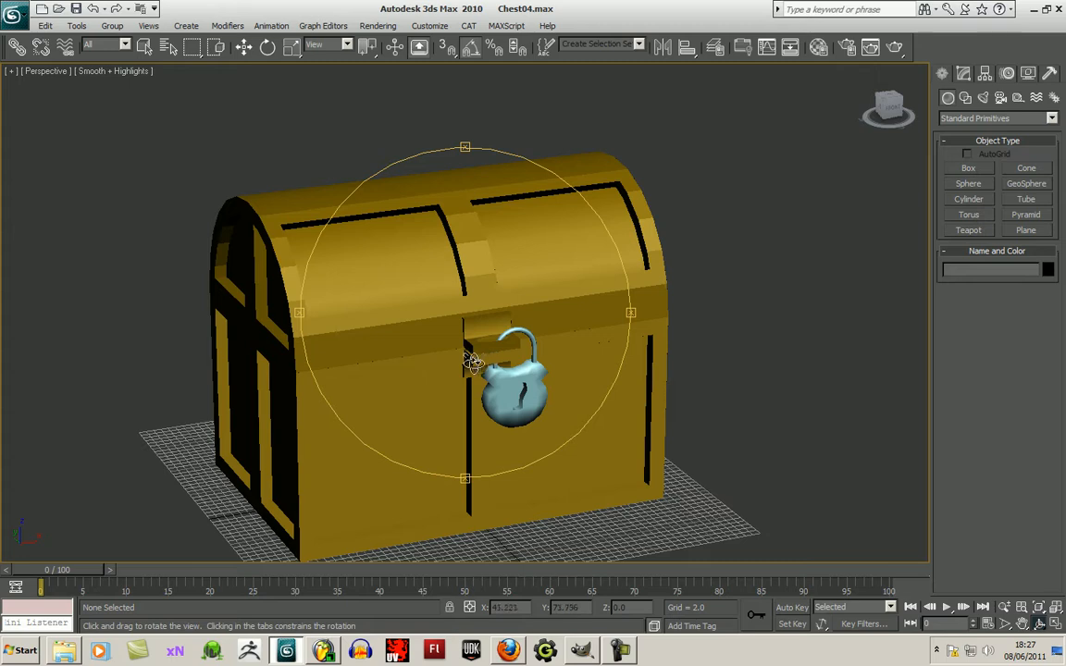
pyautogui.click(243, 46)
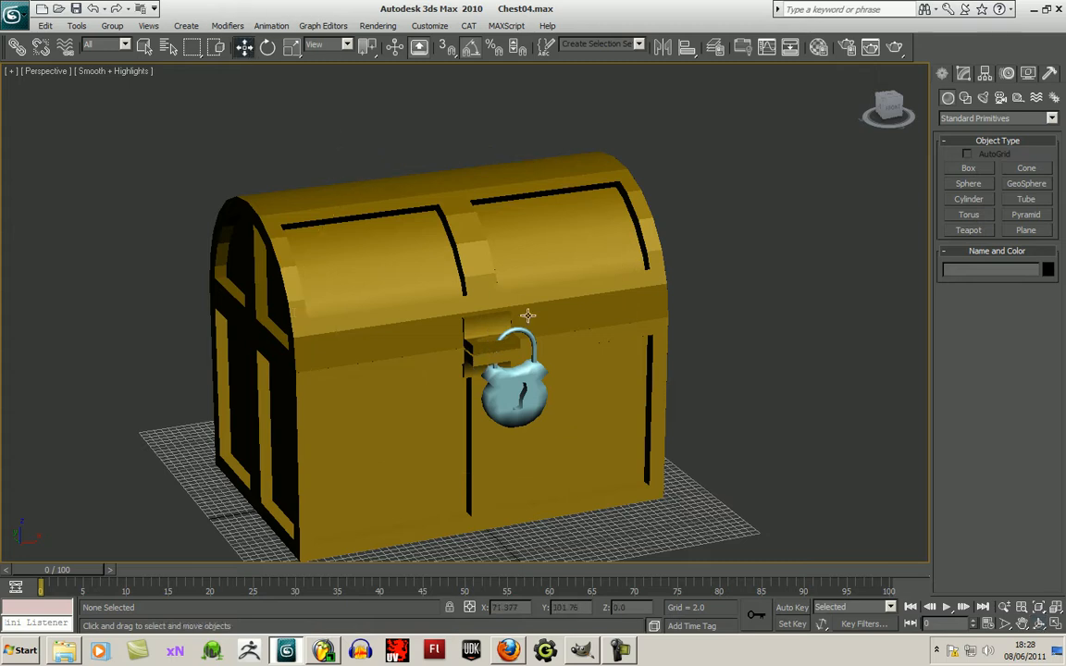
pyautogui.click(483, 278)
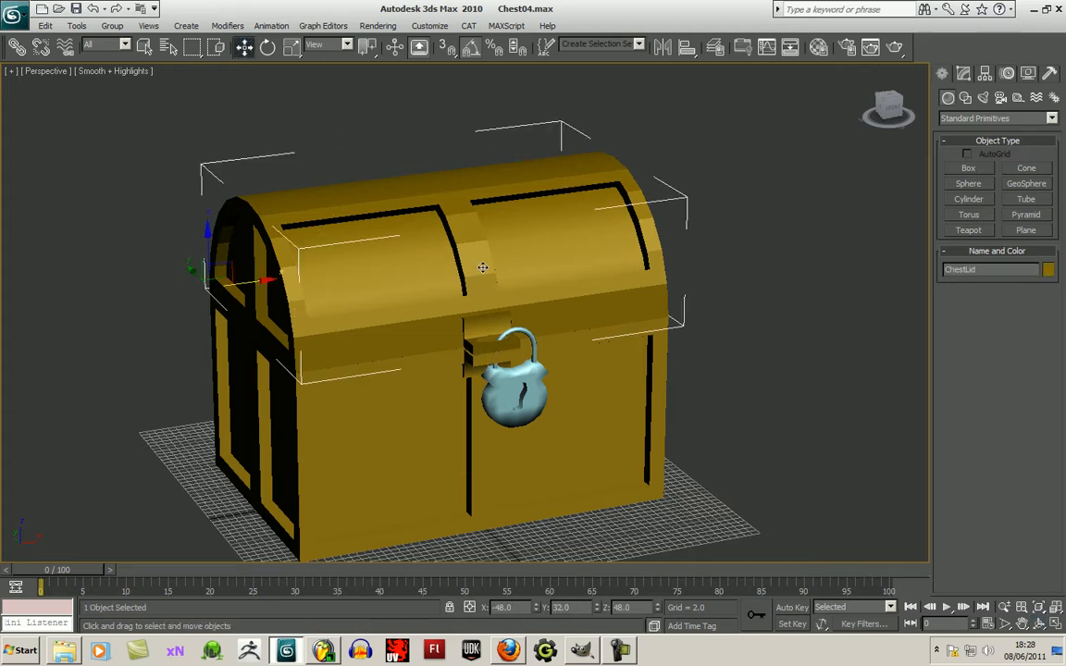
pyautogui.click(963, 74)
pyautogui.click(1052, 115)
pyautogui.moveTo(1057, 178); pyautogui.dragTo(1059, 400)
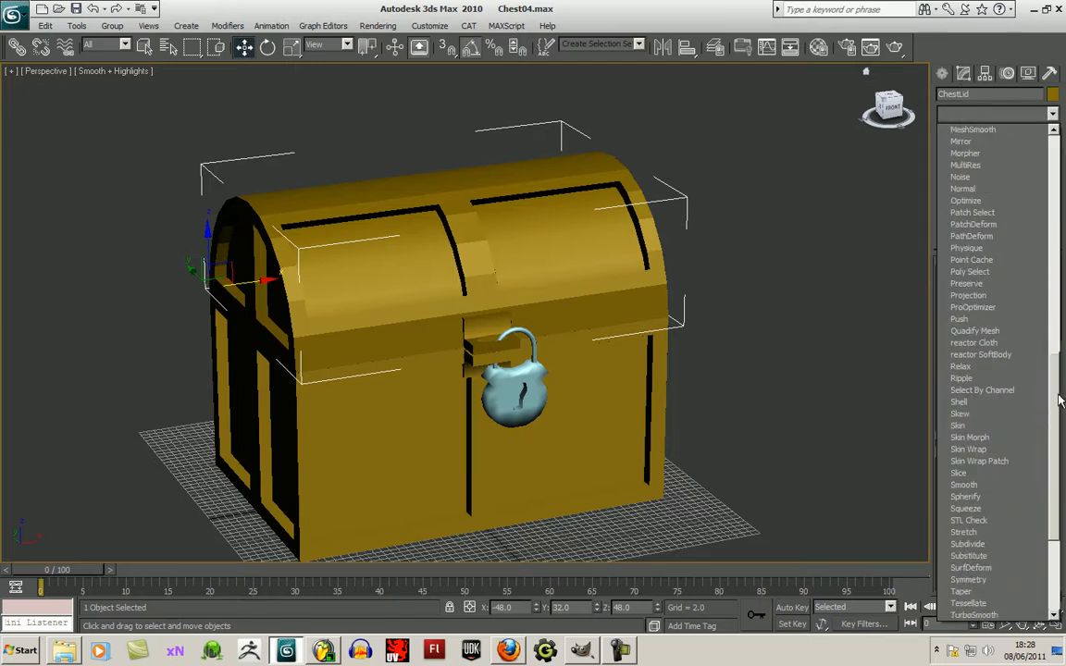
pyautogui.click(1012, 487)
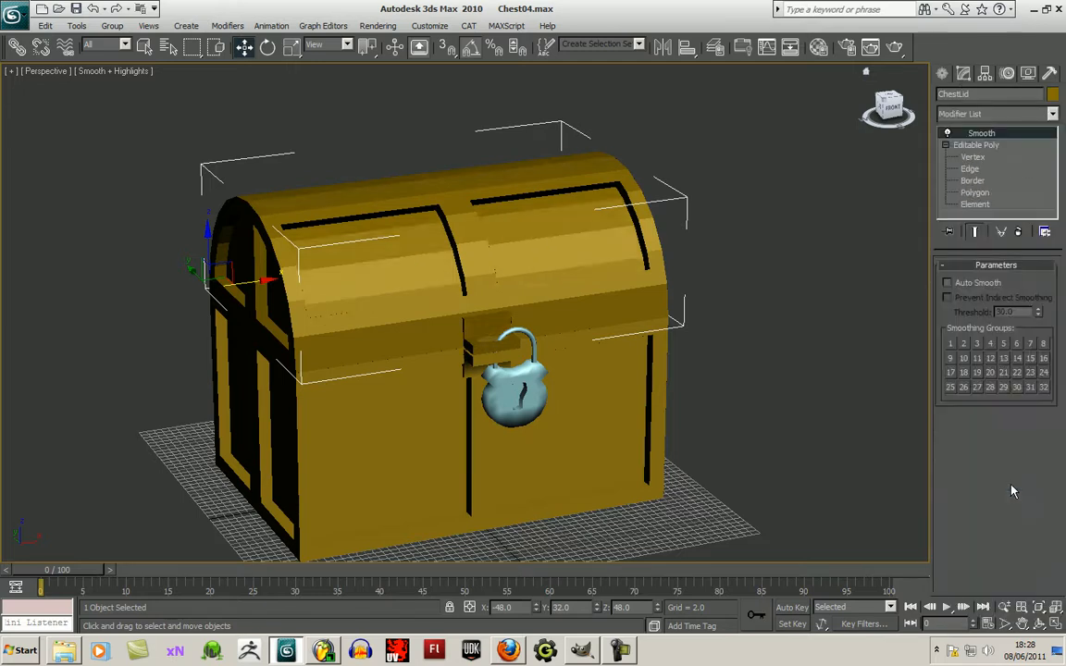
# Enable Auto Smooth on the chest lid's Smooth modifier and set its threshold to 89.
pyautogui.click(970, 283)
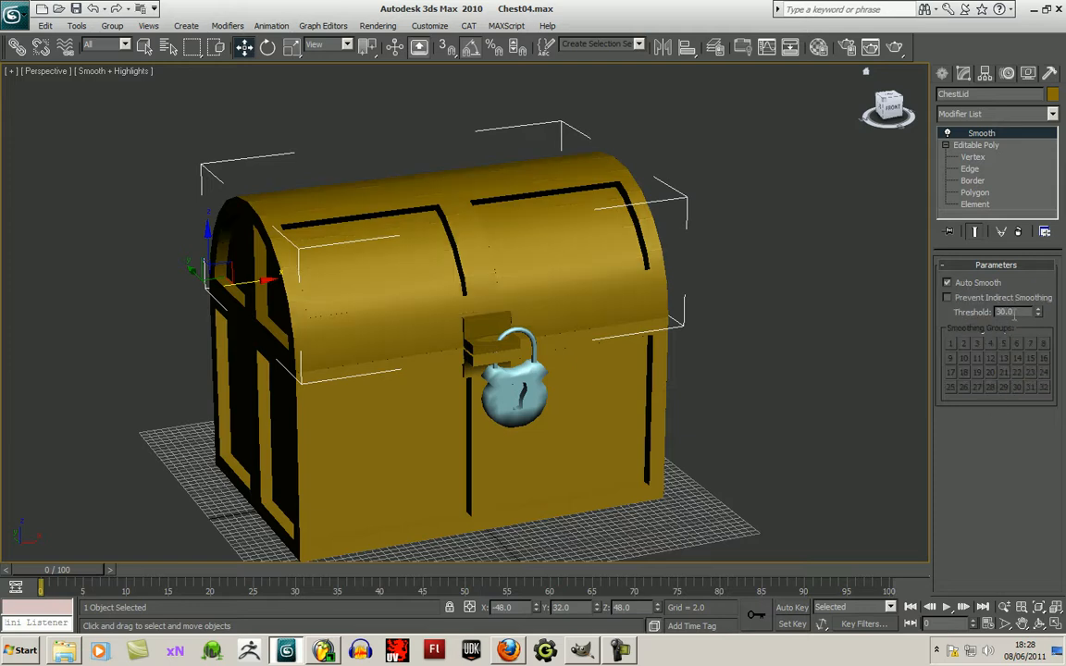
pyautogui.doubleClick(1008, 312)
pyautogui.write('85')
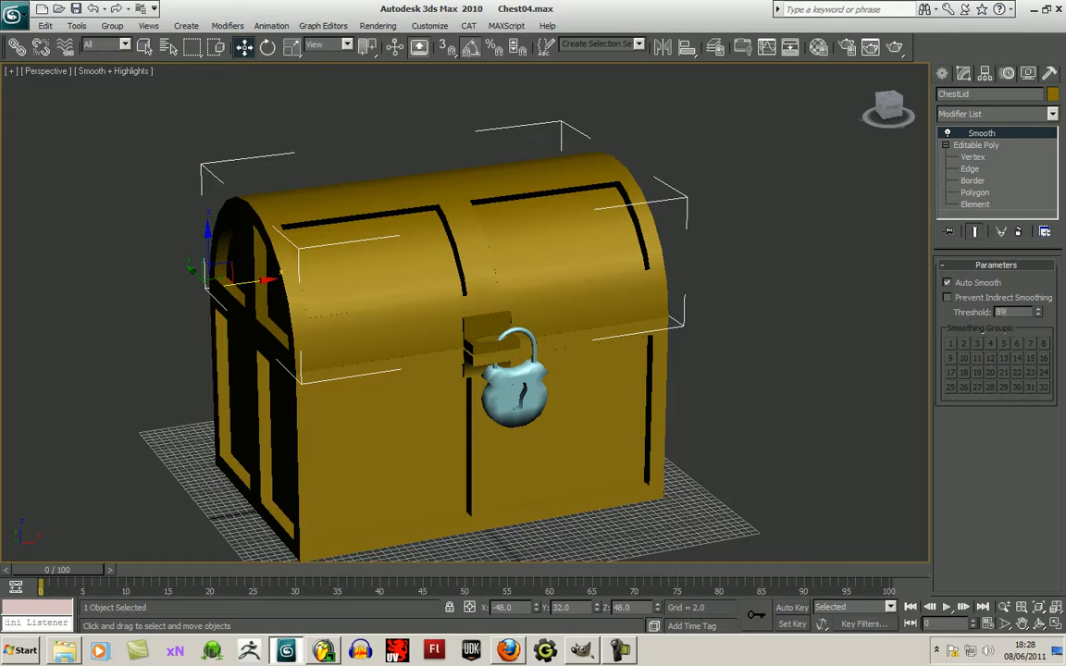
pyautogui.press('Return')
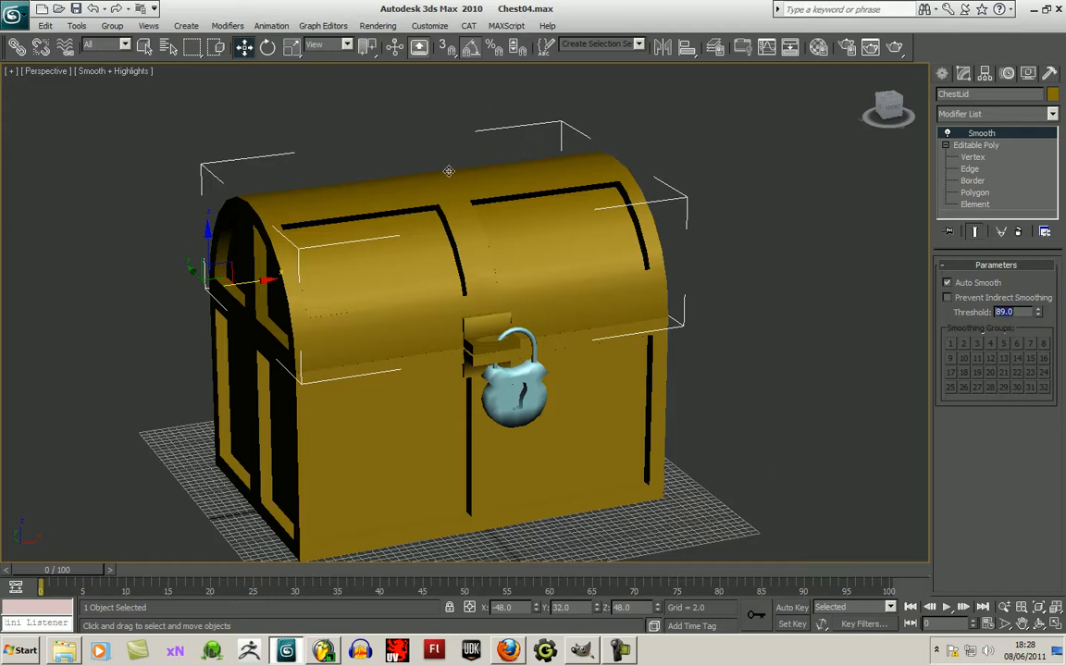
# Apply a Smooth modifier to the chest base with Auto Smooth enabled and a threshold of 89.
pyautogui.click(435, 407)
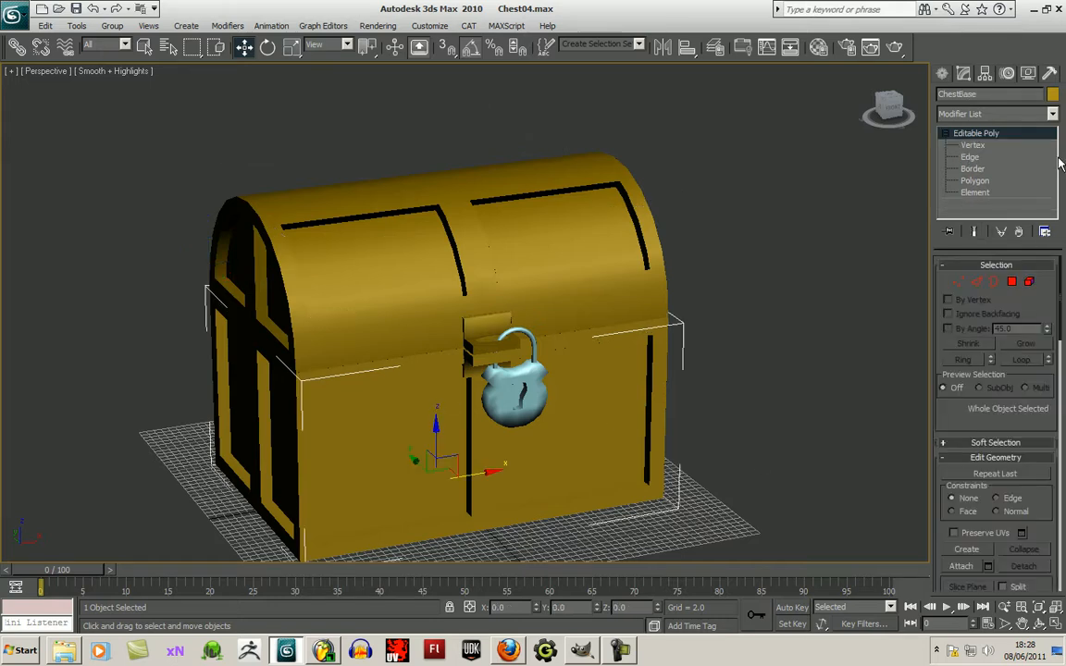
pyautogui.click(1052, 113)
pyautogui.moveTo(1055, 243); pyautogui.dragTo(1060, 485)
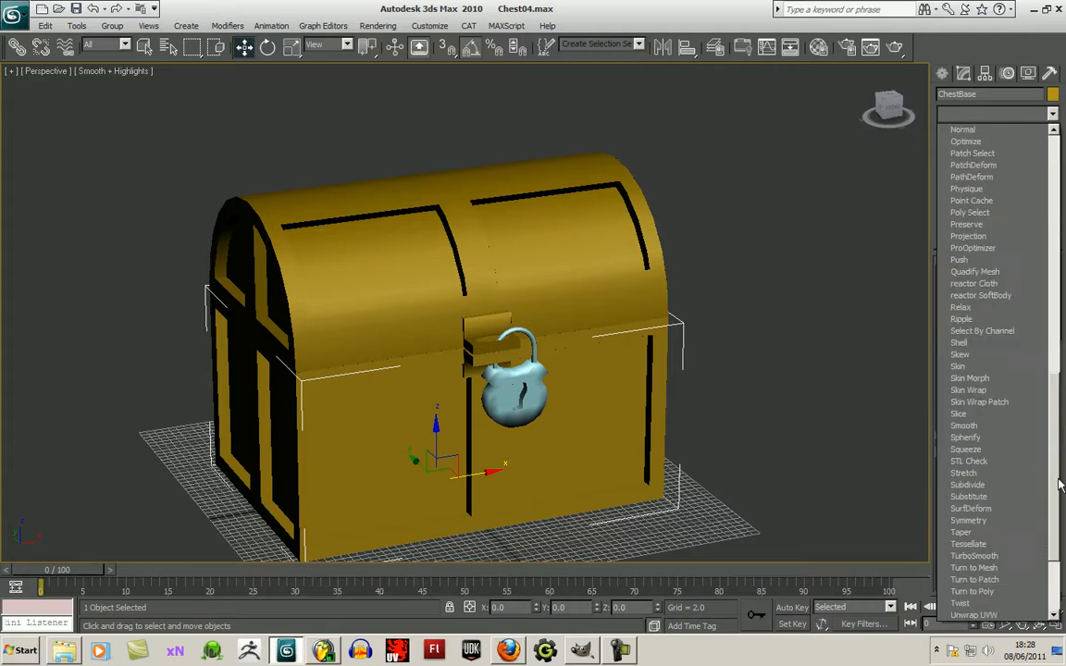
pyautogui.click(981, 425)
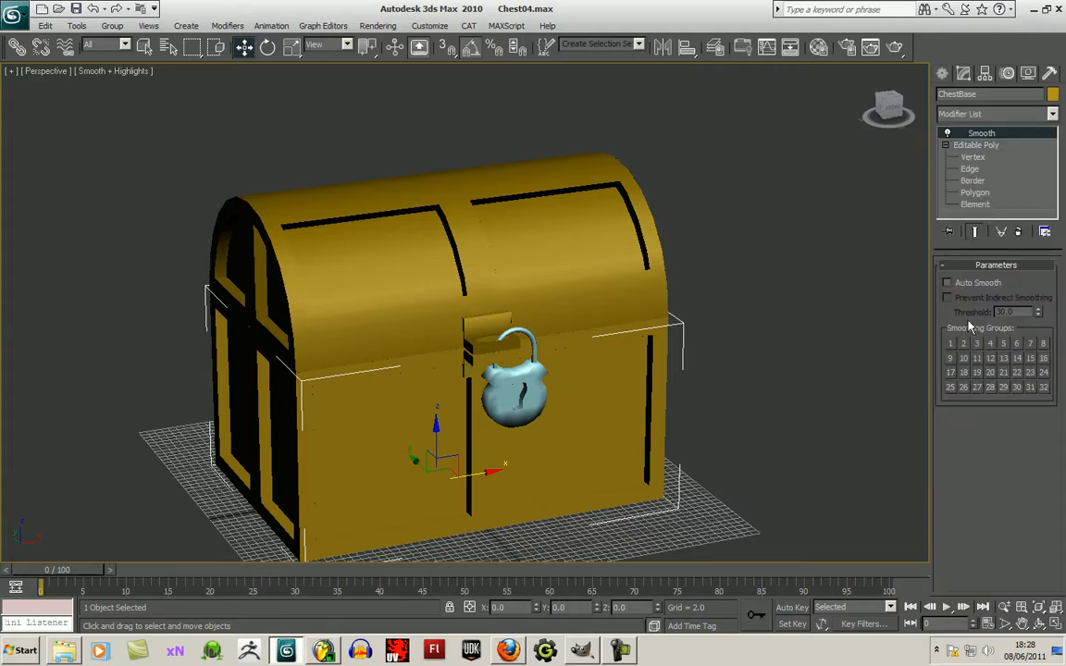
pyautogui.click(953, 283)
pyautogui.write('89')
pyautogui.press('Return')
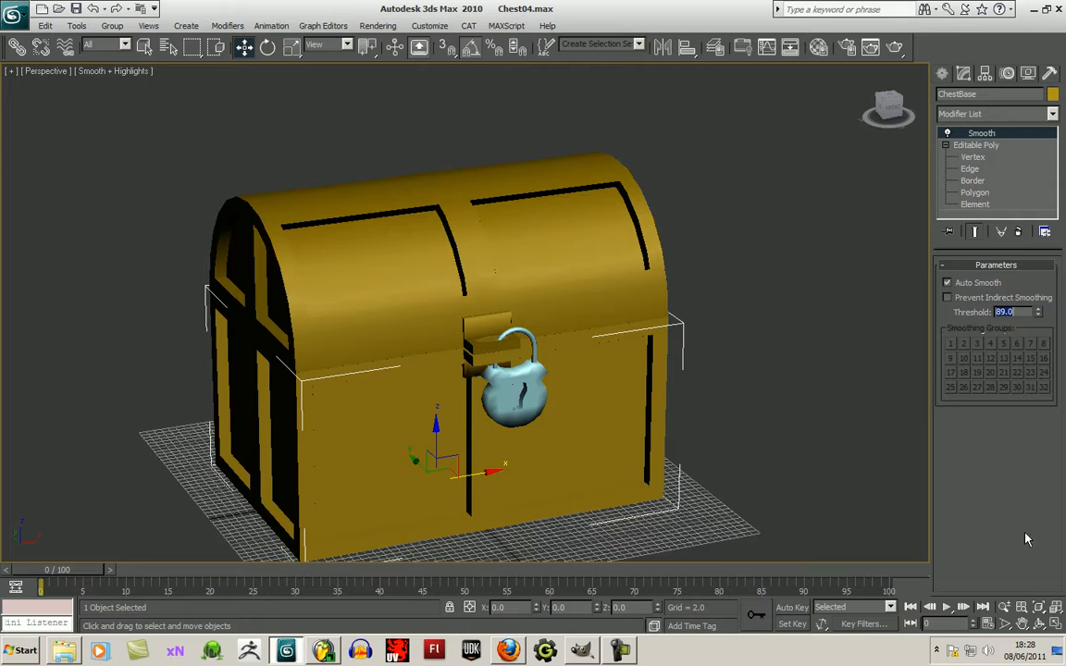
# View the smoothed chest from the front and save the scene as another incremental version.
pyautogui.click(1039, 623)
pyautogui.moveTo(444, 387); pyautogui.dragTo(396, 331)
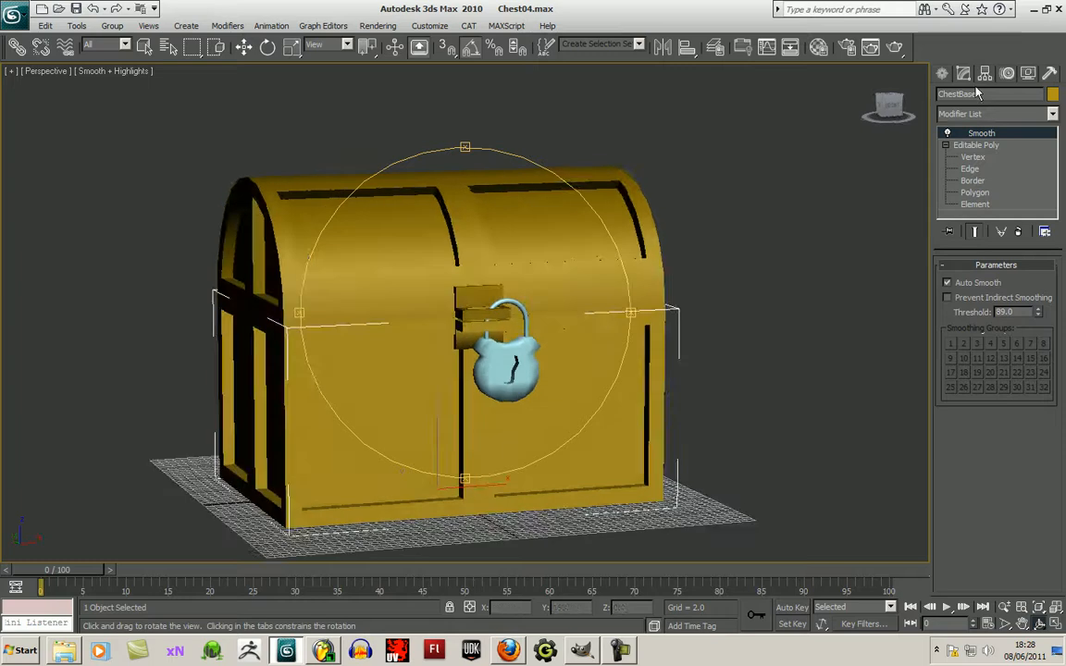
pyautogui.click(942, 74)
pyautogui.click(243, 46)
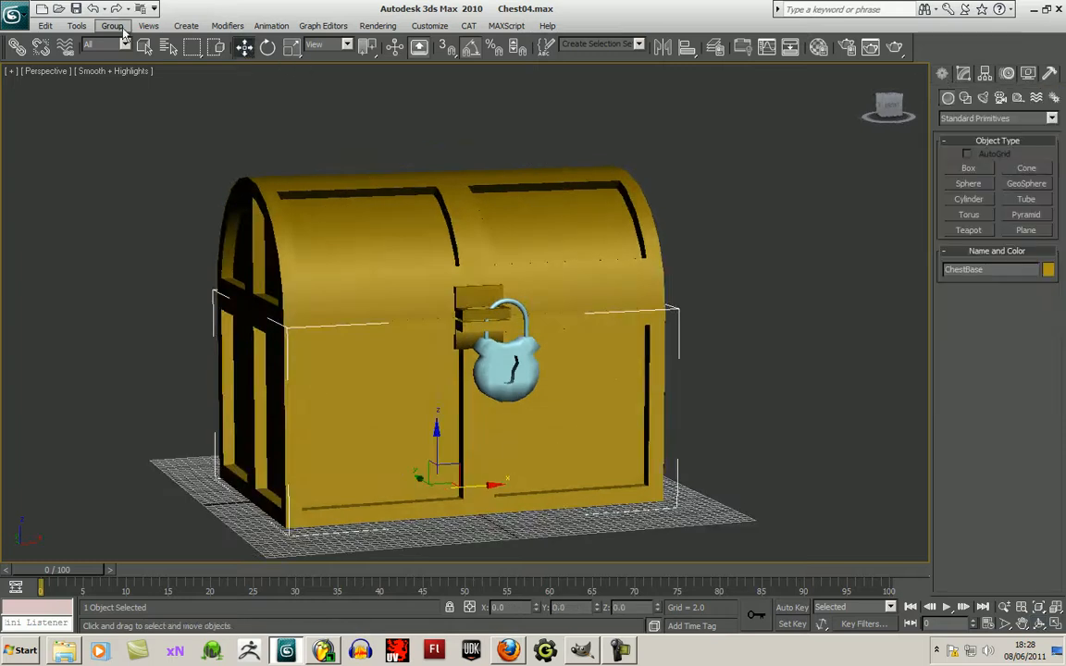
pyautogui.click(80, 10)
pyautogui.moveTo(721, 377); pyautogui.dragTo(745, 359, button='middle')
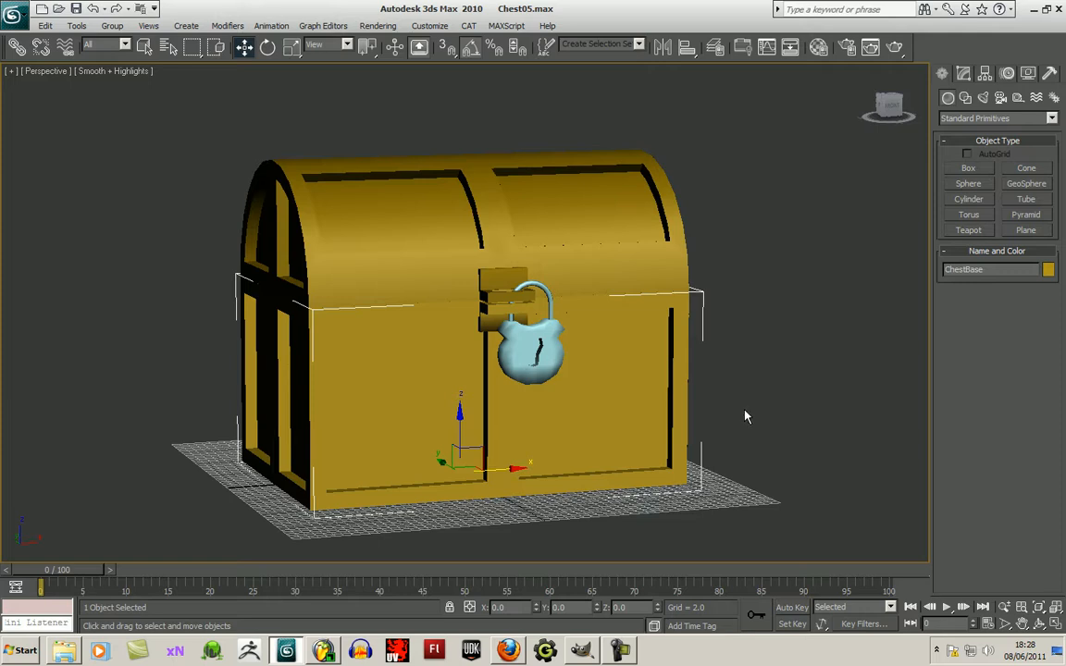
pyautogui.click(624, 647)
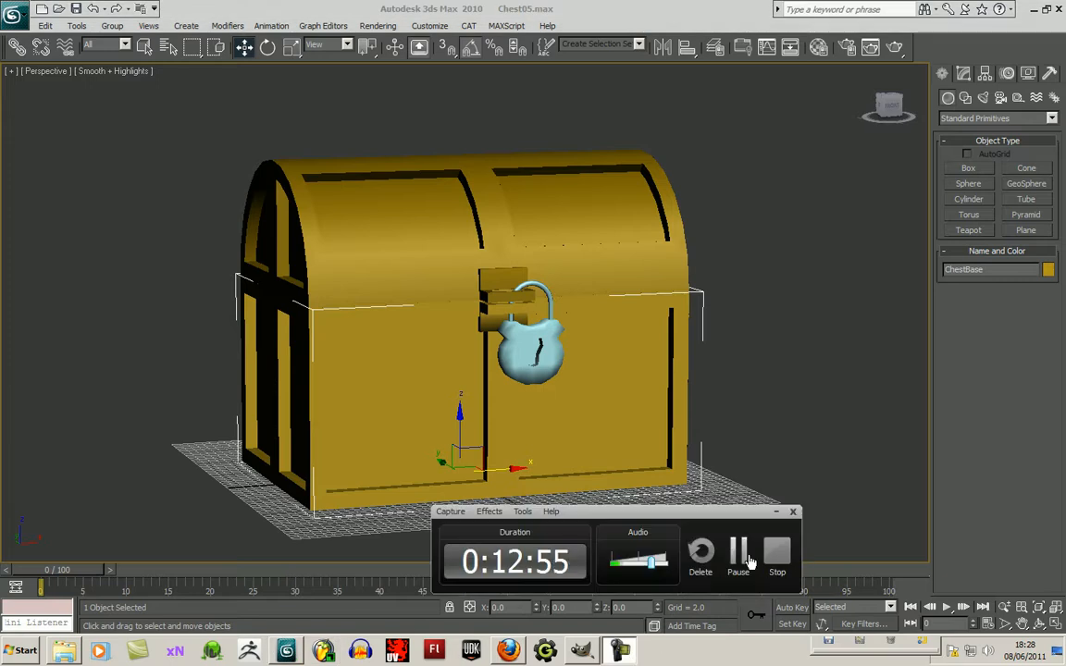